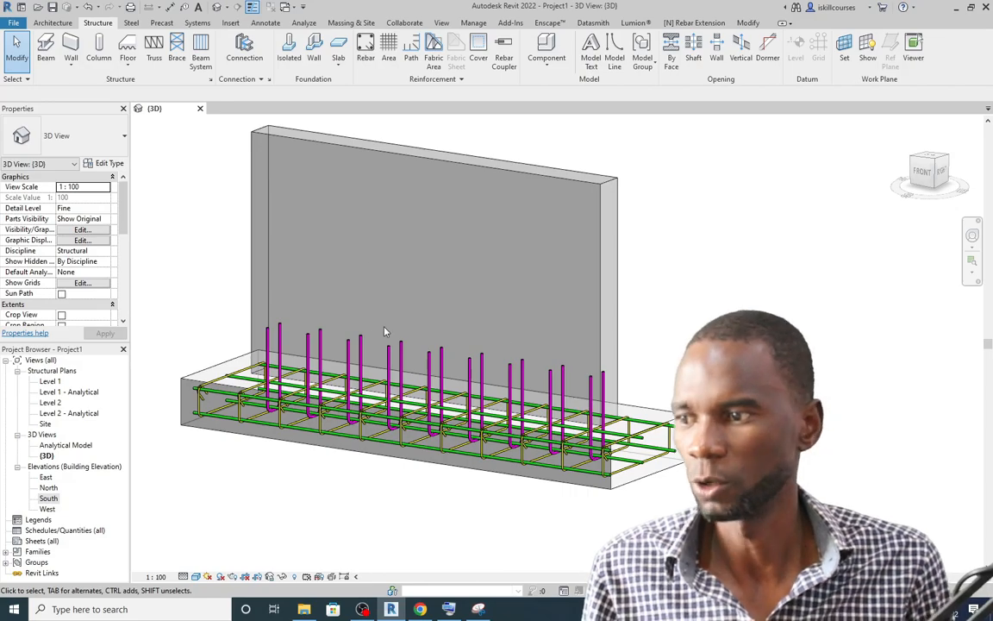
# Examine the finished wall and strip footing with its reinforcement cage and wall starter bars in the 3D view
pyautogui.scroll(-2, 348, 277)
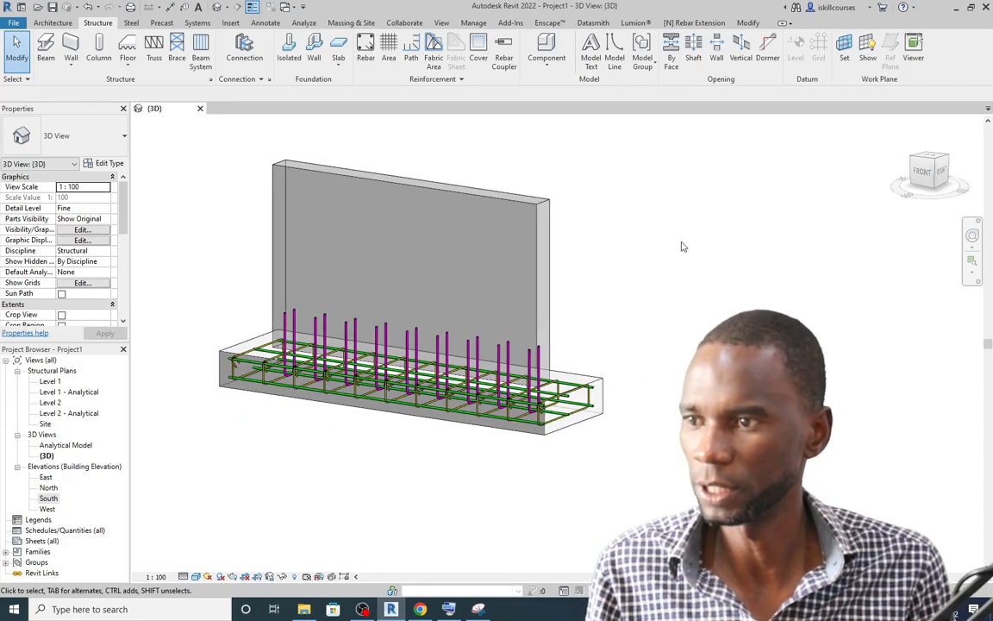
pyautogui.click(537, 232)
pyautogui.click(553, 434)
pyautogui.scroll(3, 437, 447)
pyautogui.click(474, 452)
pyautogui.scroll(-2, 272, 315)
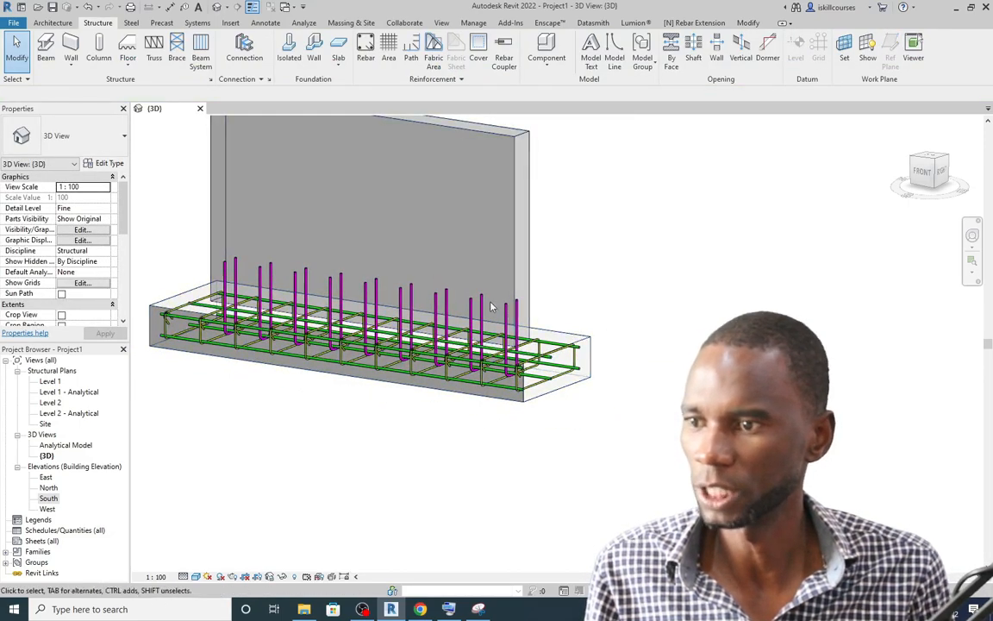
pyautogui.scroll(2, 478, 258)
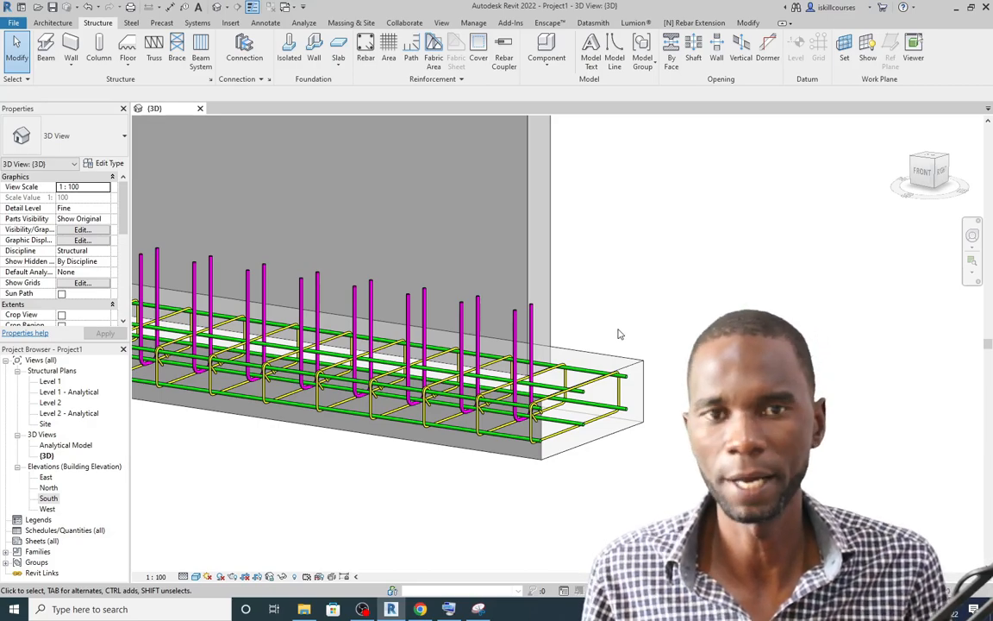
pyautogui.scroll(-2, 618, 334)
pyautogui.scroll(2, 640, 303)
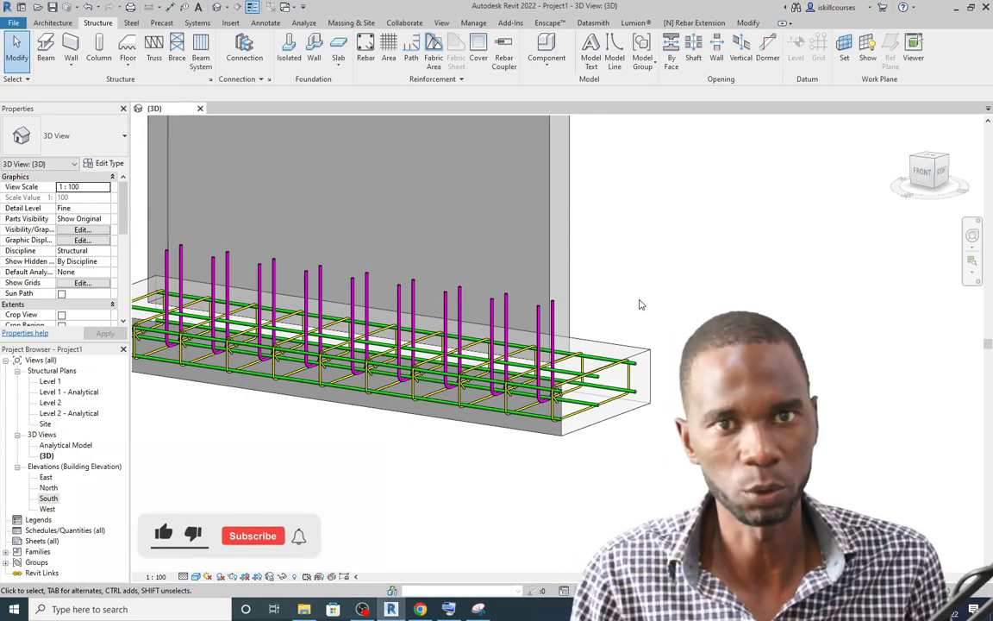
pyautogui.scroll(-2, 640, 303)
pyautogui.scroll(1, 617, 307)
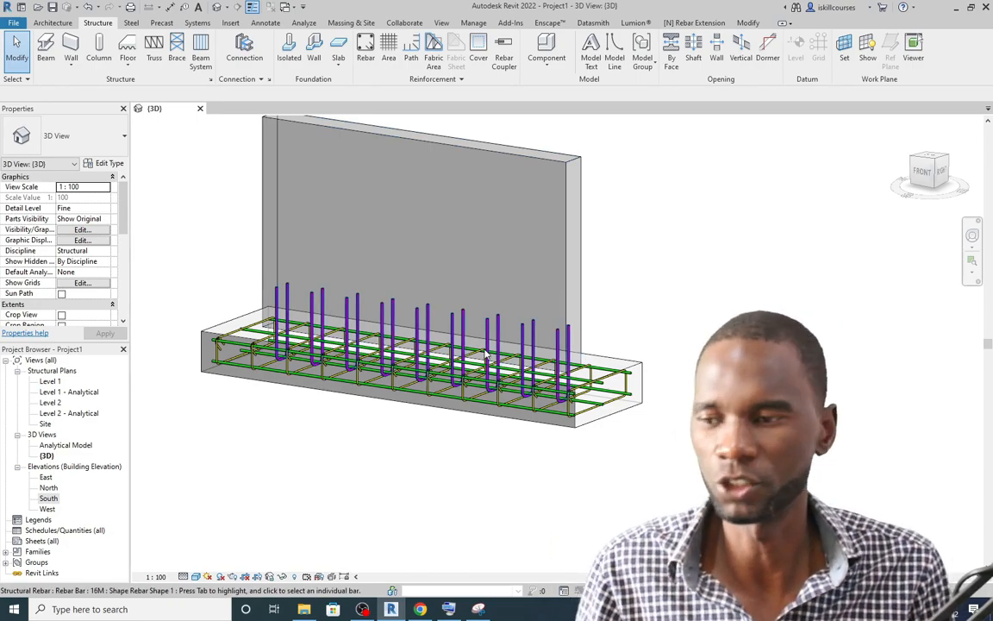
pyautogui.scroll(3, 529, 306)
pyautogui.scroll(-1, 508, 349)
pyautogui.scroll(1, 516, 337)
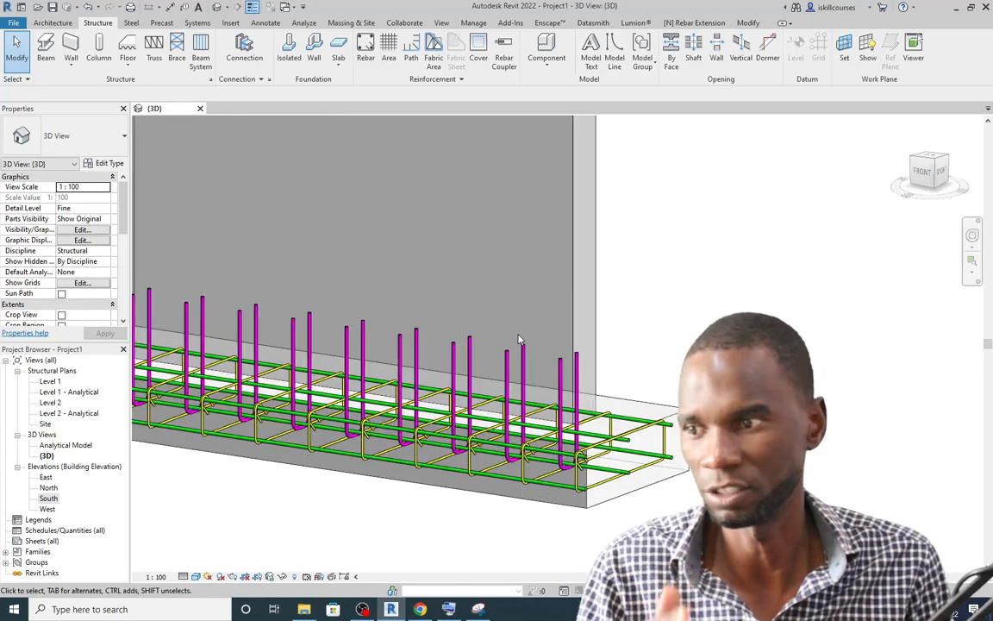
pyautogui.scroll(-1, 525, 332)
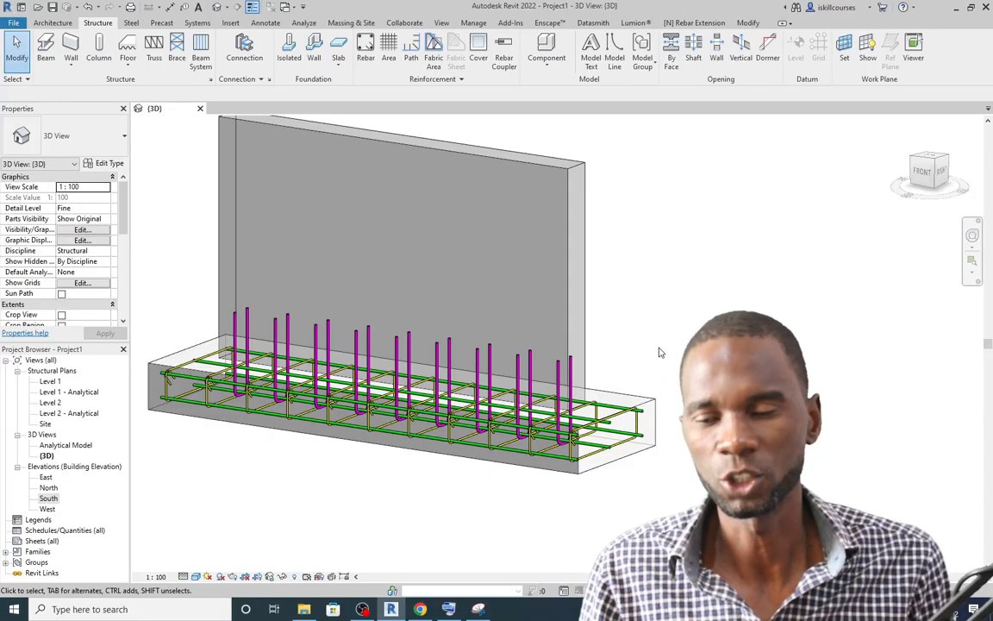
pyautogui.scroll(-2, 500, 387)
pyautogui.scroll(3, 468, 354)
pyautogui.scroll(-2, 461, 343)
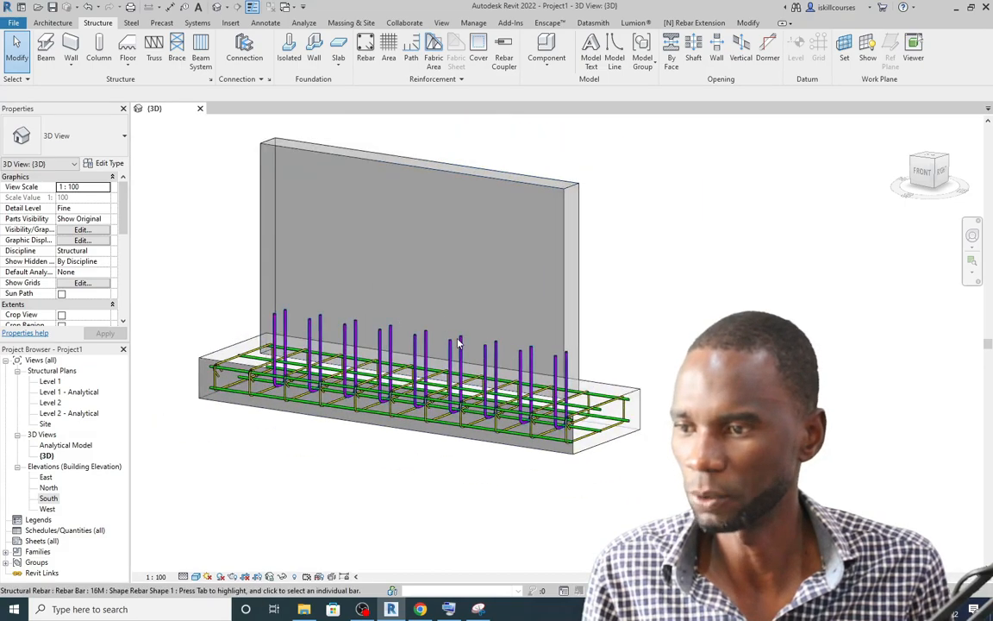
pyautogui.scroll(-2, 458, 343)
pyautogui.scroll(1, 412, 310)
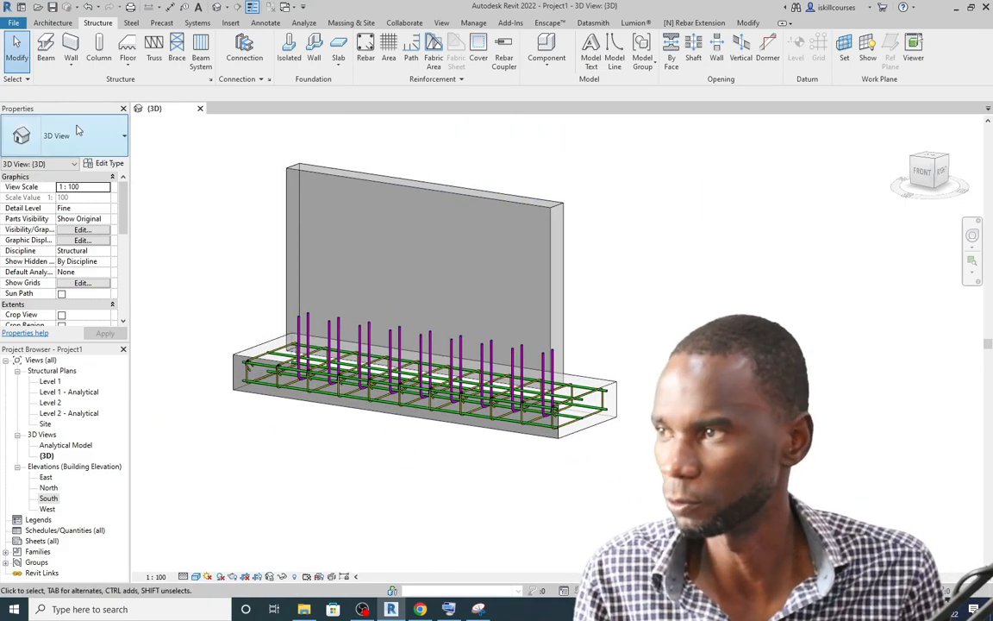
# Create a new project from the Metric-Structural Template
pyautogui.click(14, 24)
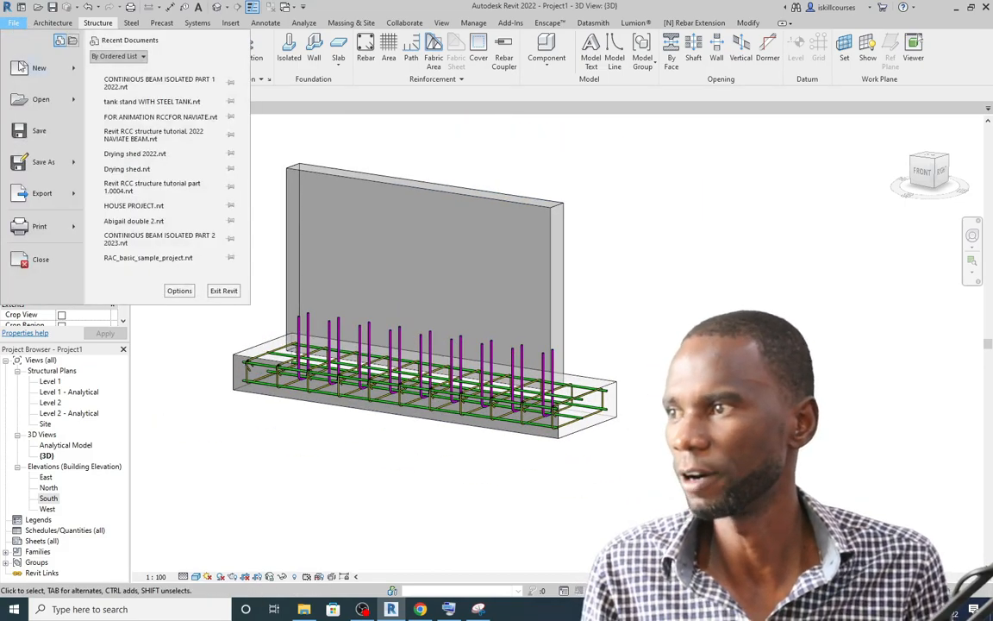
pyautogui.click(72, 73)
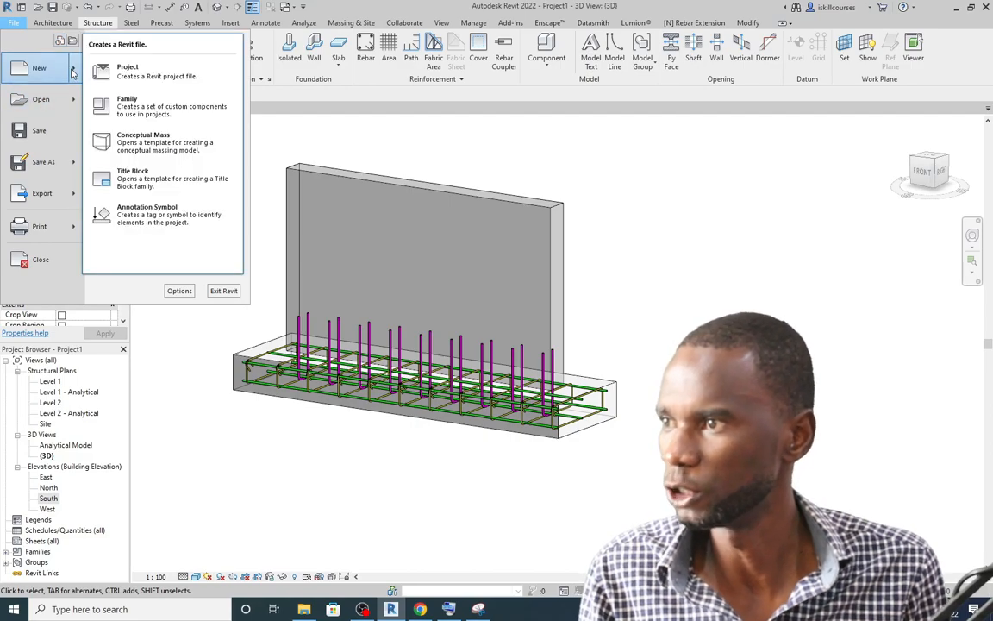
pyautogui.click(131, 75)
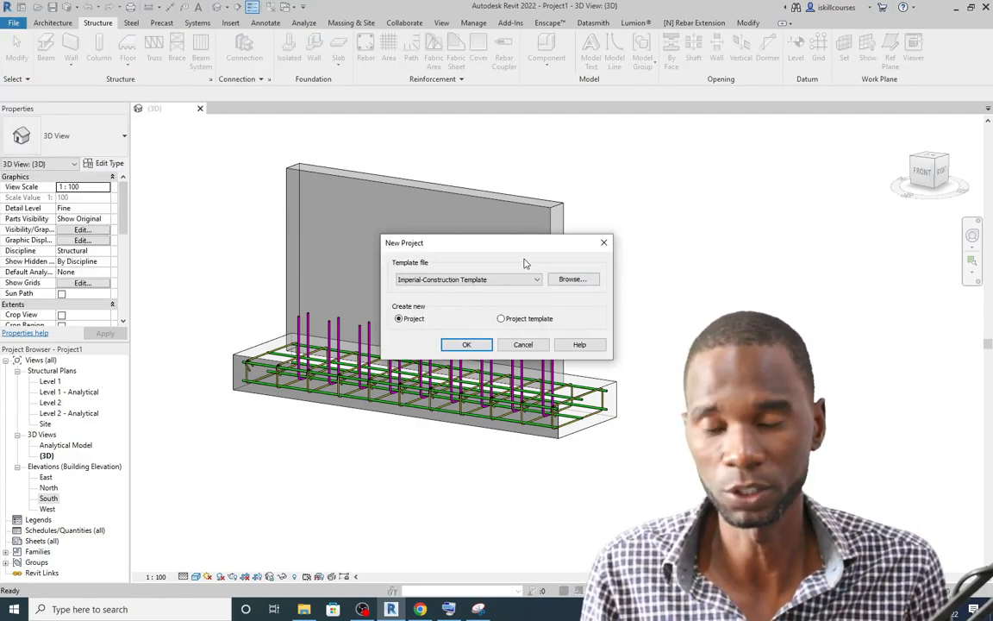
pyautogui.moveTo(487, 250); pyautogui.dragTo(436, 86)
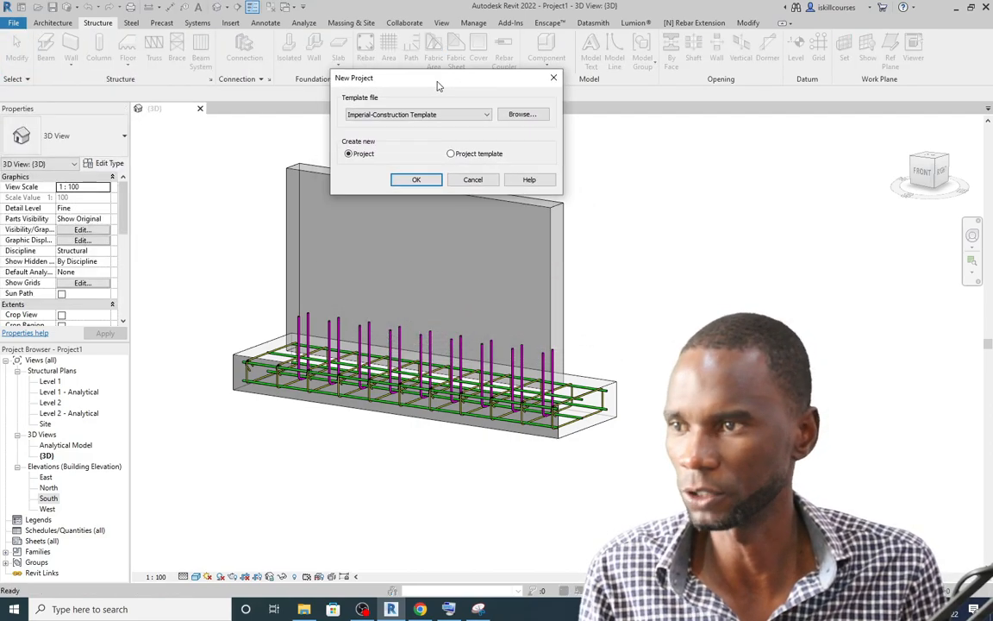
pyautogui.click(486, 114)
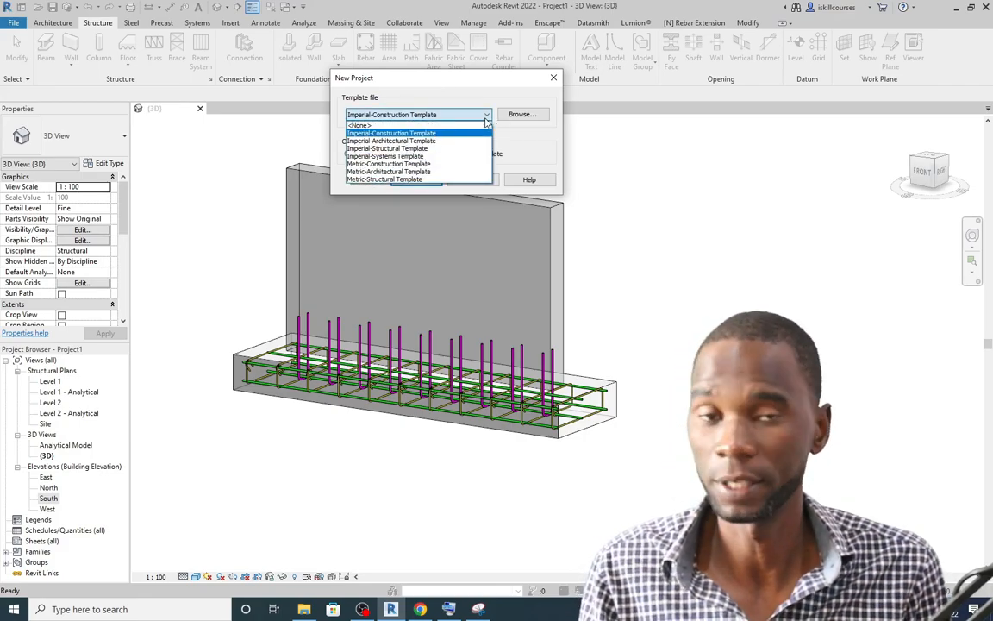
pyautogui.click(390, 180)
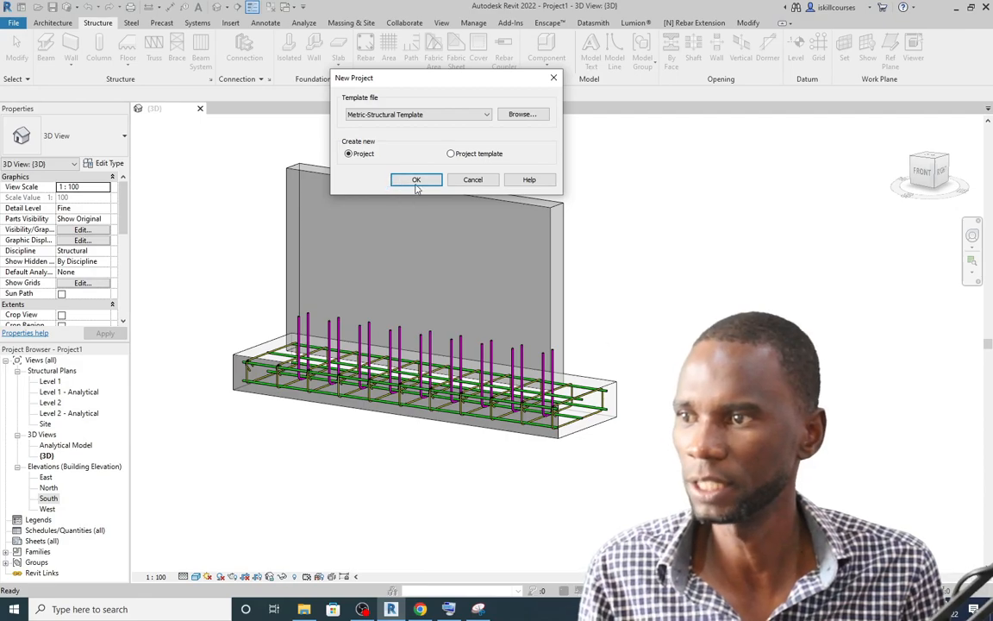
pyautogui.click(416, 180)
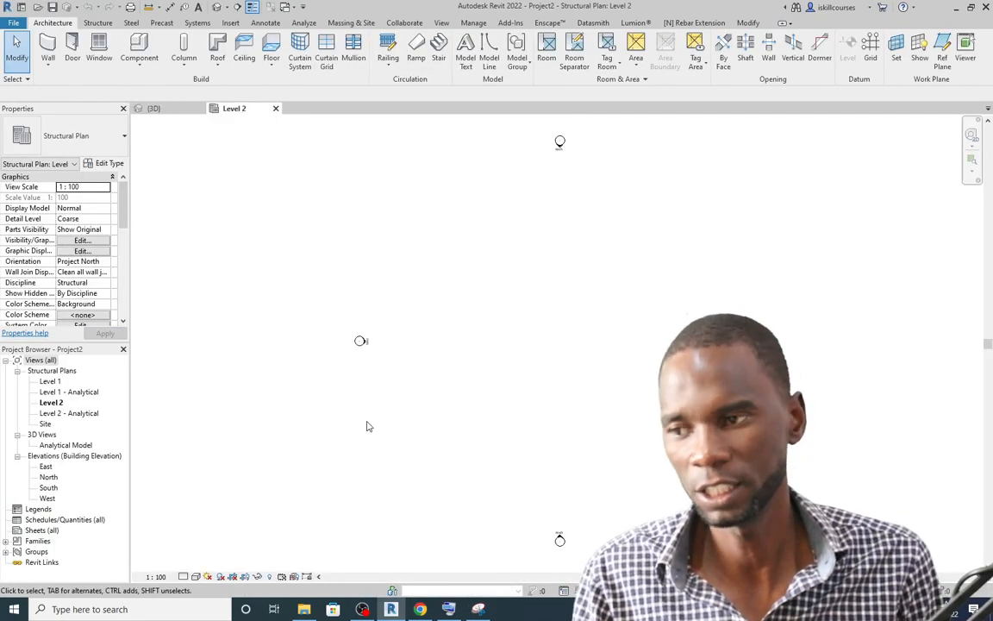
# Open the South elevation and inspect the Level 1 and Level 2 lines
pyautogui.doubleClick(48, 488)
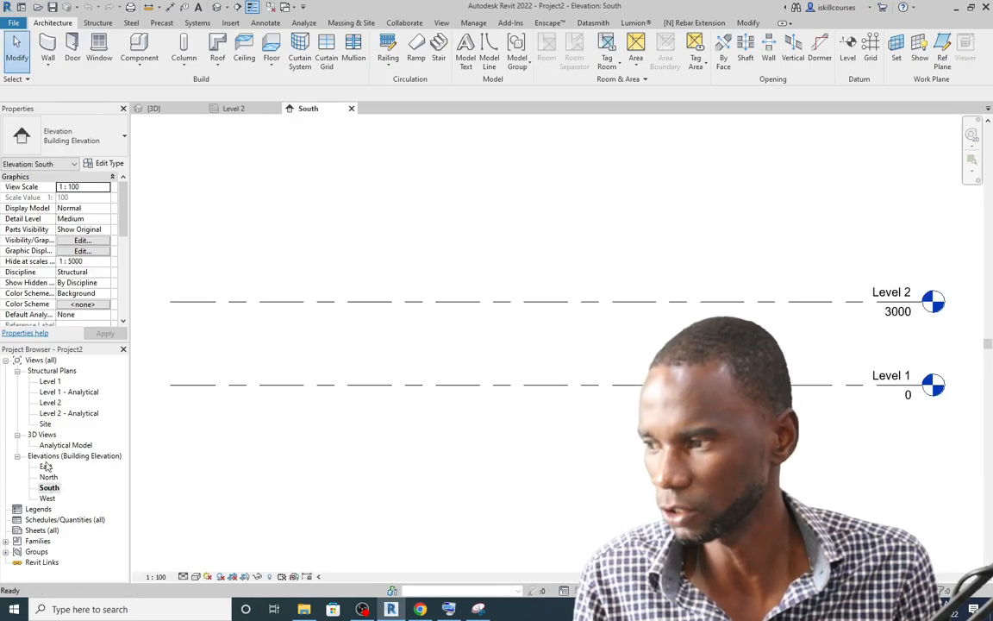
pyautogui.scroll(2, 853, 362)
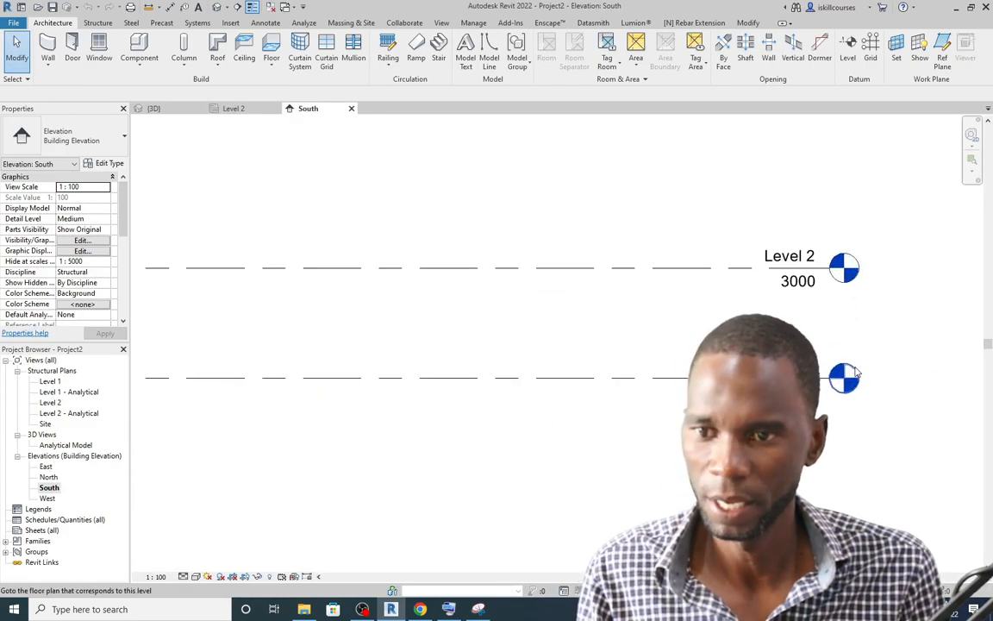
pyautogui.scroll(-3, 800, 294)
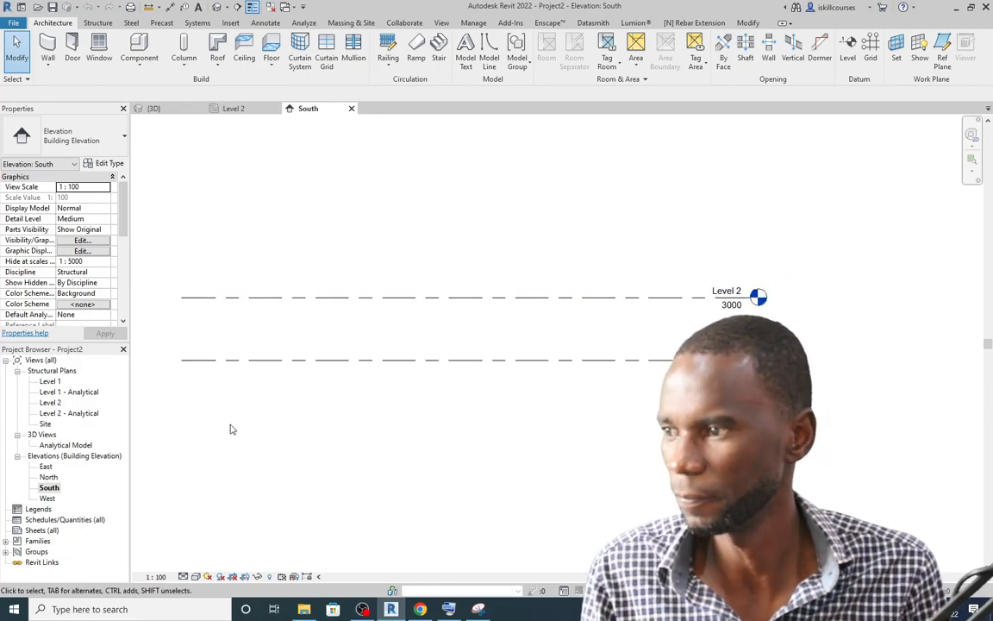
# Open the Level 1 structural plan and bring all four elevation markers into view
pyautogui.doubleClick(50, 381)
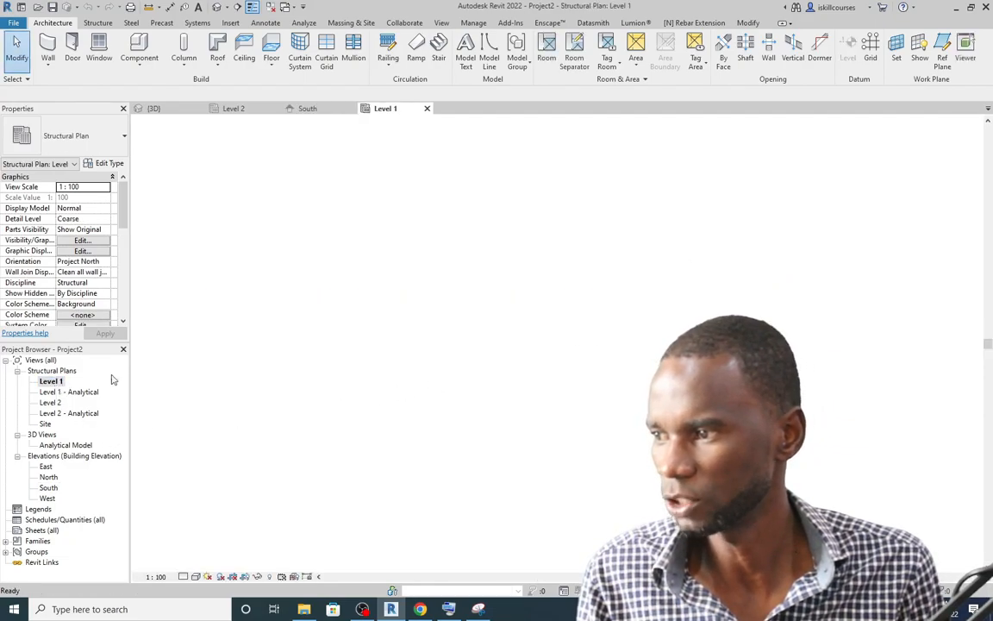
pyautogui.scroll(-2, 509, 359)
pyautogui.scroll(2, 552, 347)
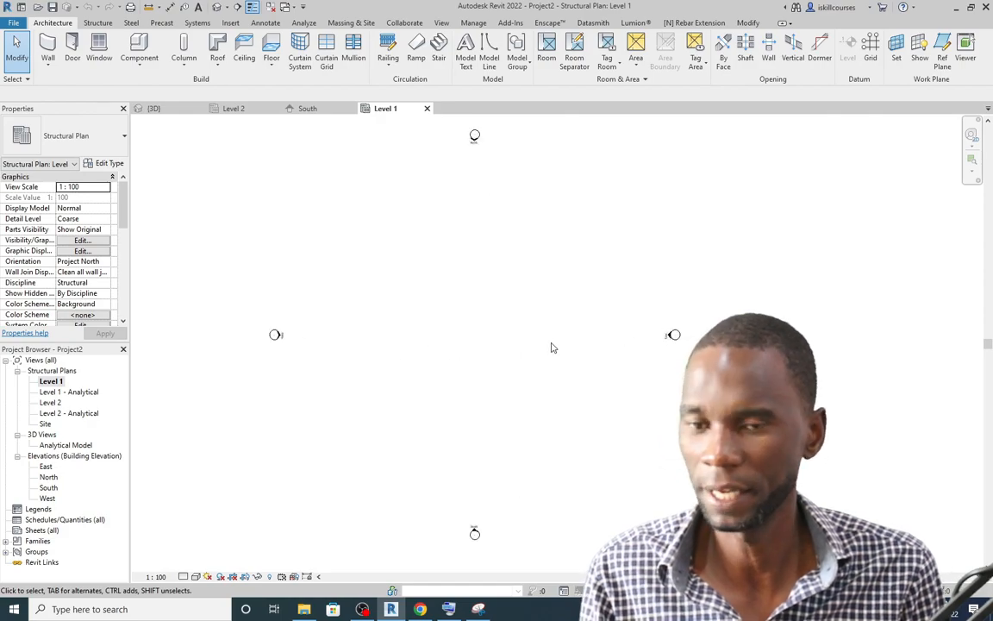
pyautogui.scroll(-2, 386, 352)
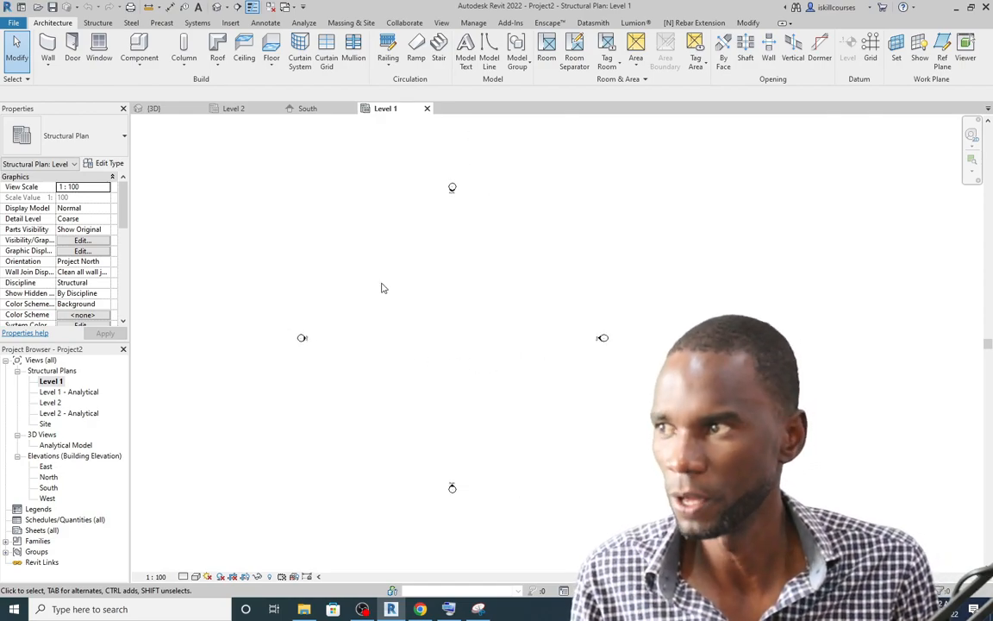
# Set up a structural wall of type Basic Wall Generic - 200mm with its height running up to Level 2
pyautogui.click(98, 23)
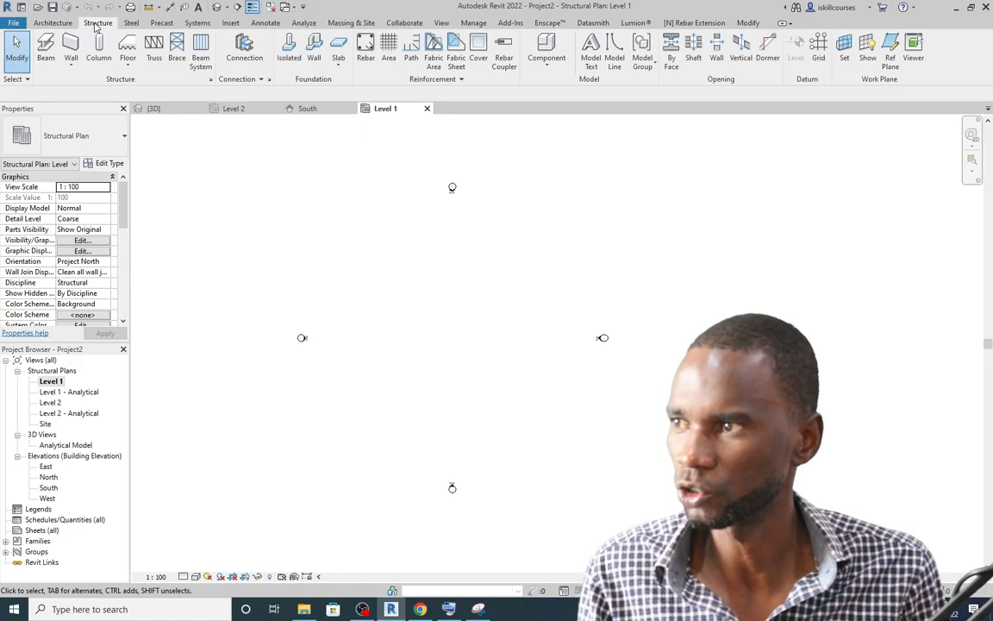
pyautogui.click(71, 68)
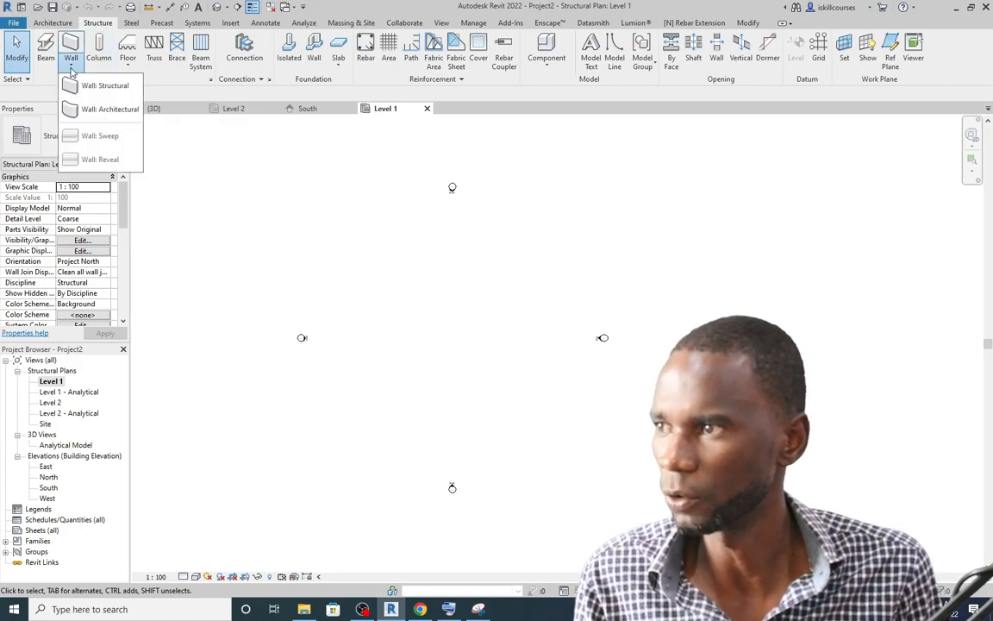
pyautogui.click(98, 87)
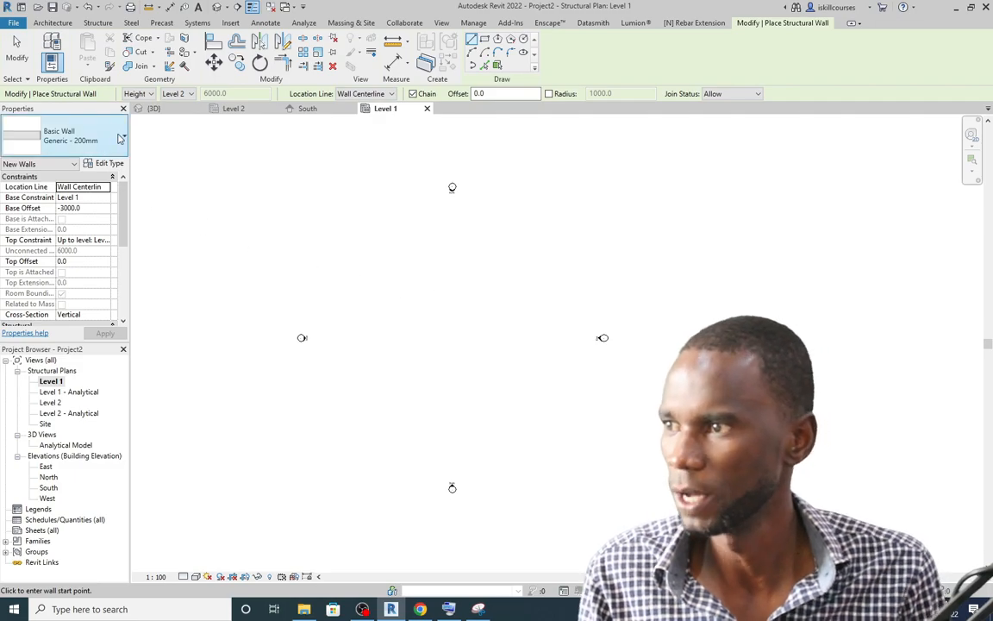
pyautogui.click(121, 138)
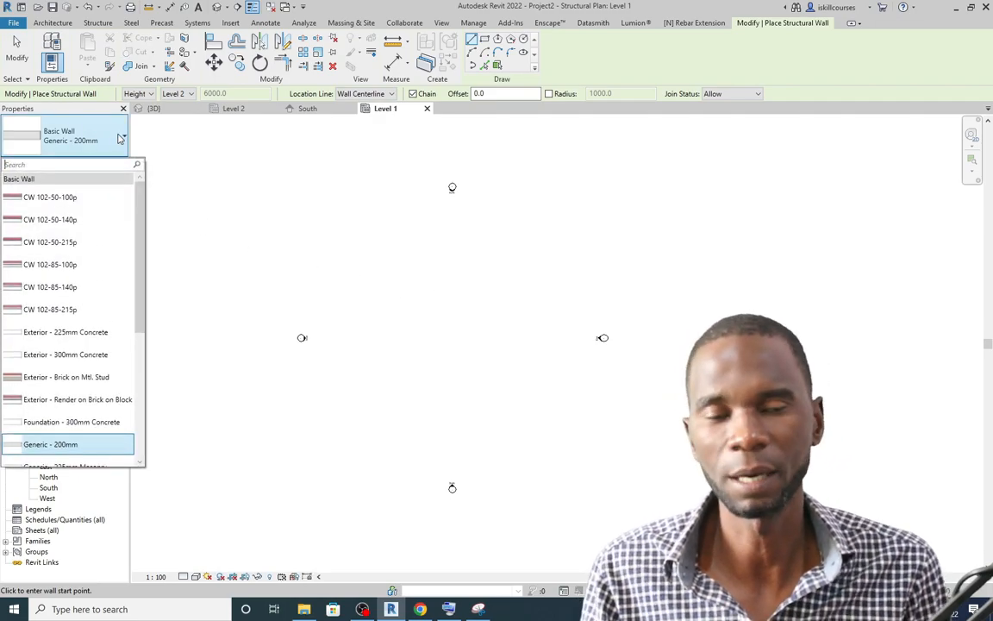
pyautogui.click(43, 444)
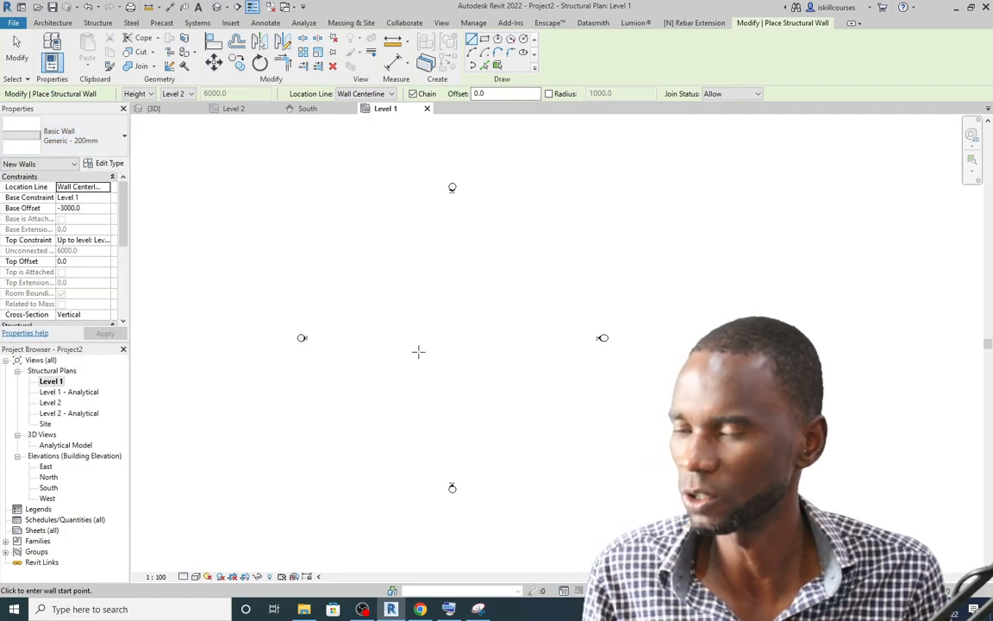
pyautogui.click(151, 95)
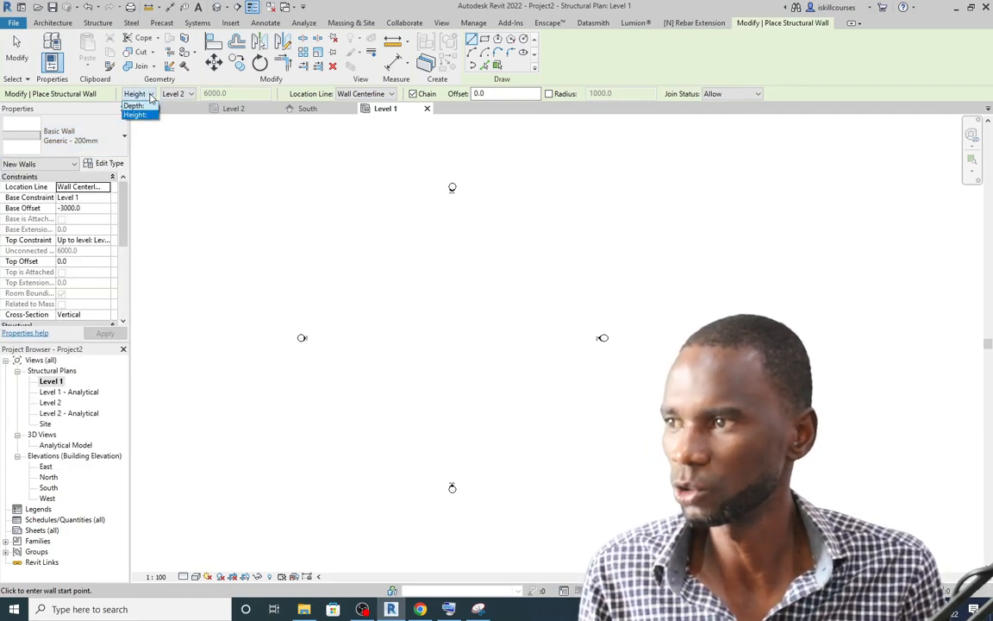
pyautogui.click(138, 115)
pyautogui.click(193, 94)
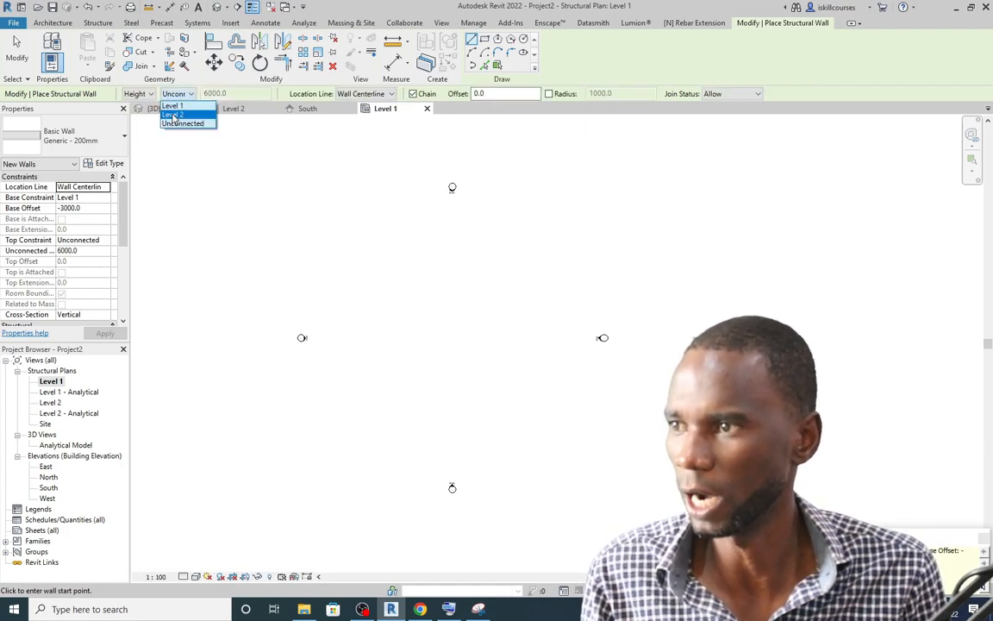
pyautogui.click(174, 113)
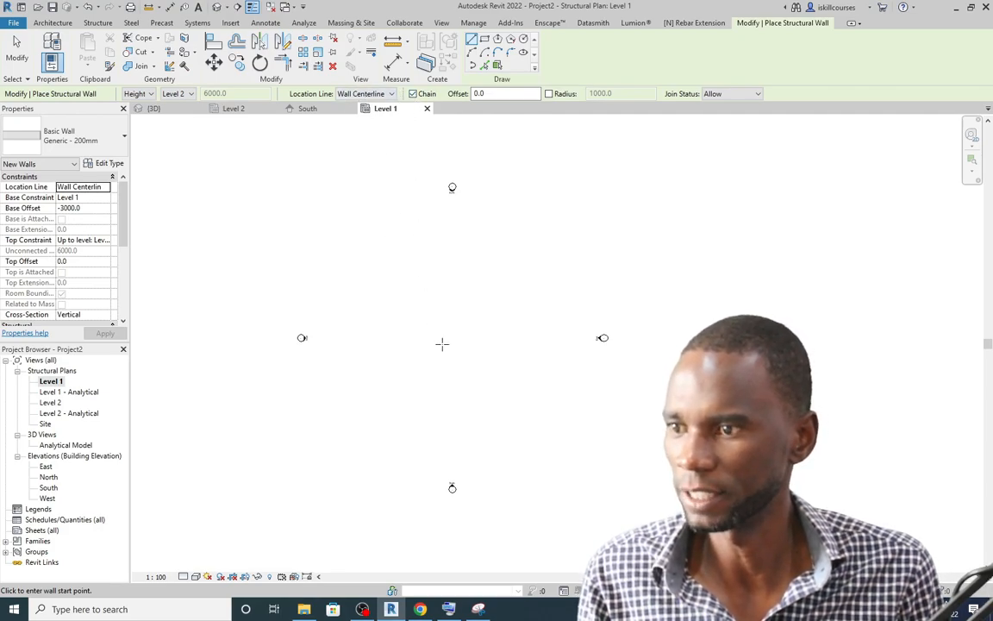
# Draw one horizontal structural wall about 8000 mm long between the elevation markers and end the wall command
pyautogui.click(413, 330)
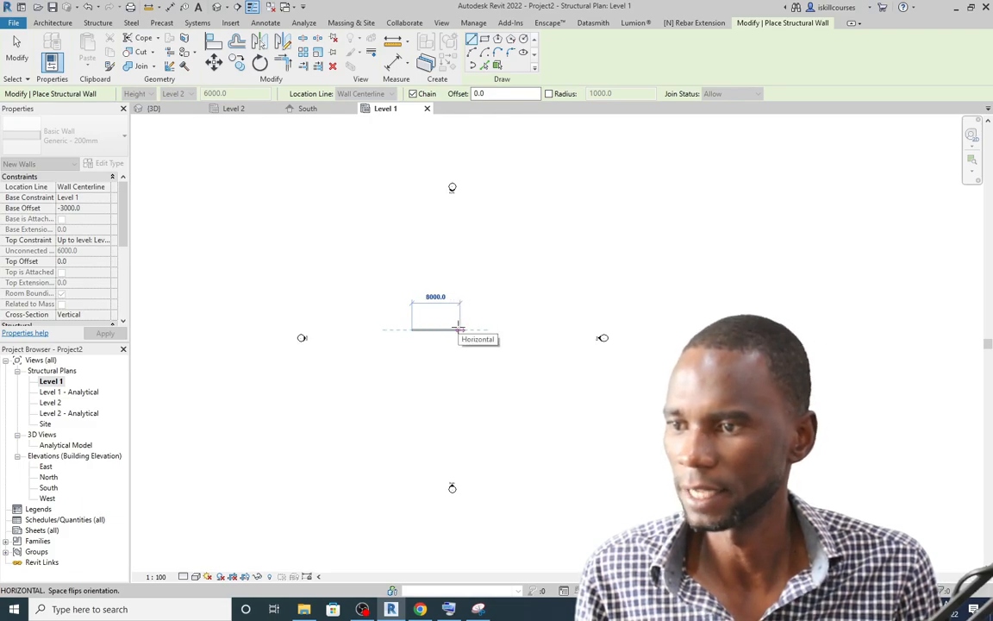
pyautogui.click(458, 329)
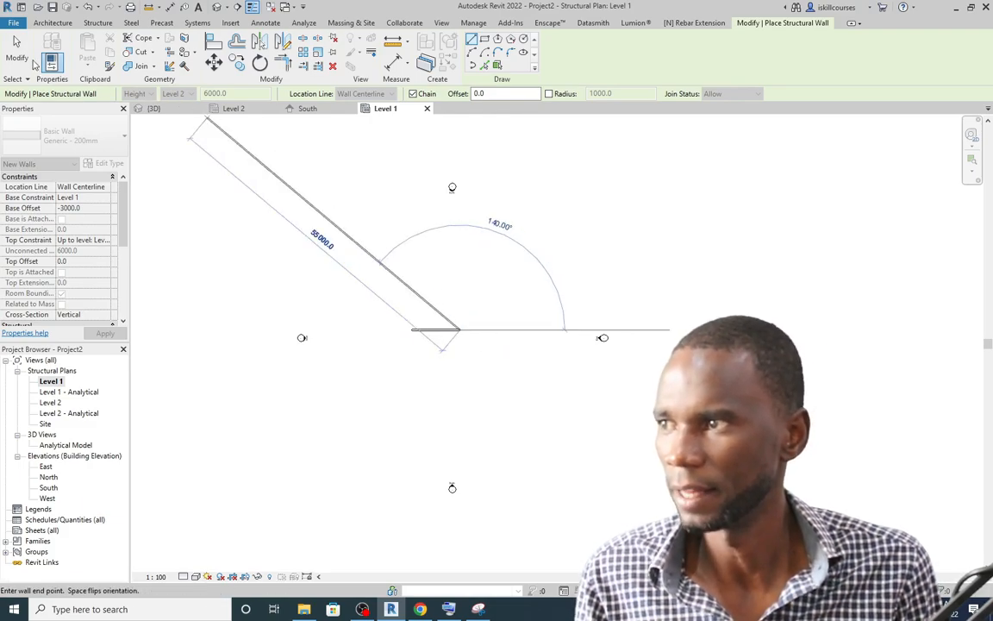
pyautogui.press('Escape')
pyautogui.press('Escape')
pyautogui.scroll(2, 438, 322)
pyautogui.scroll(2, 437, 322)
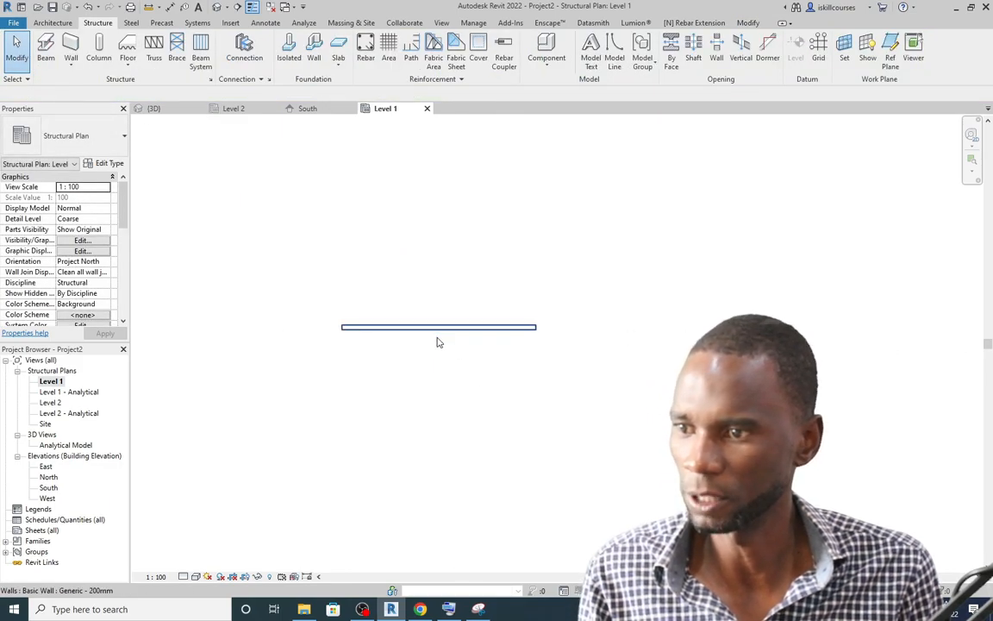
# Open the new project's default 3D view and inspect the wall against the level lines
pyautogui.click(217, 6)
pyautogui.scroll(3, 568, 334)
pyautogui.scroll(-4, 405, 295)
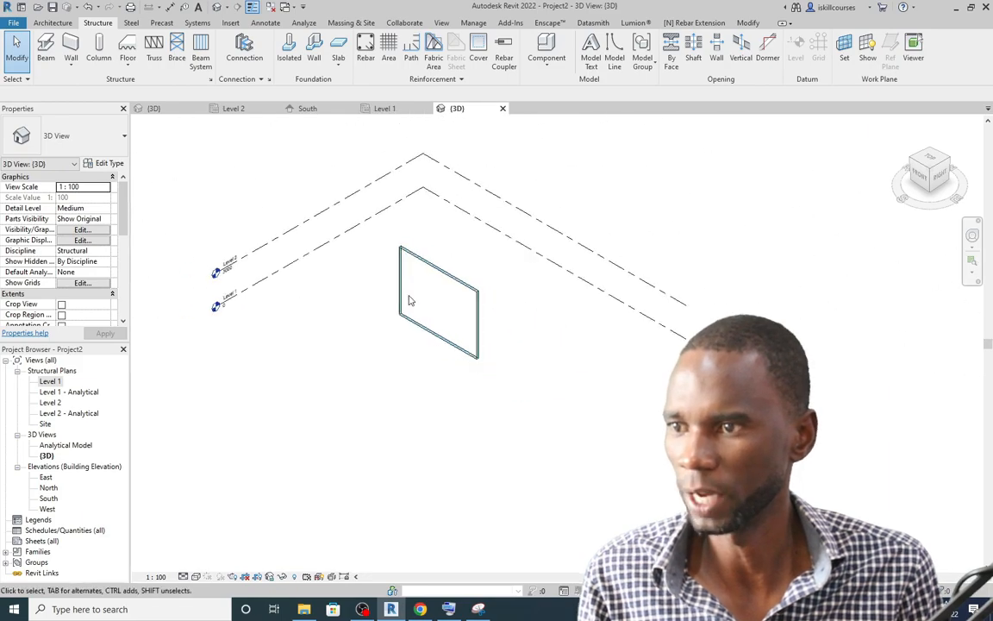
pyautogui.scroll(2, 485, 351)
pyautogui.keyDown('shift'); pyautogui.moveTo(486, 343); pyautogui.dragTo(496, 303, button='middle'); pyautogui.keyUp('shift')
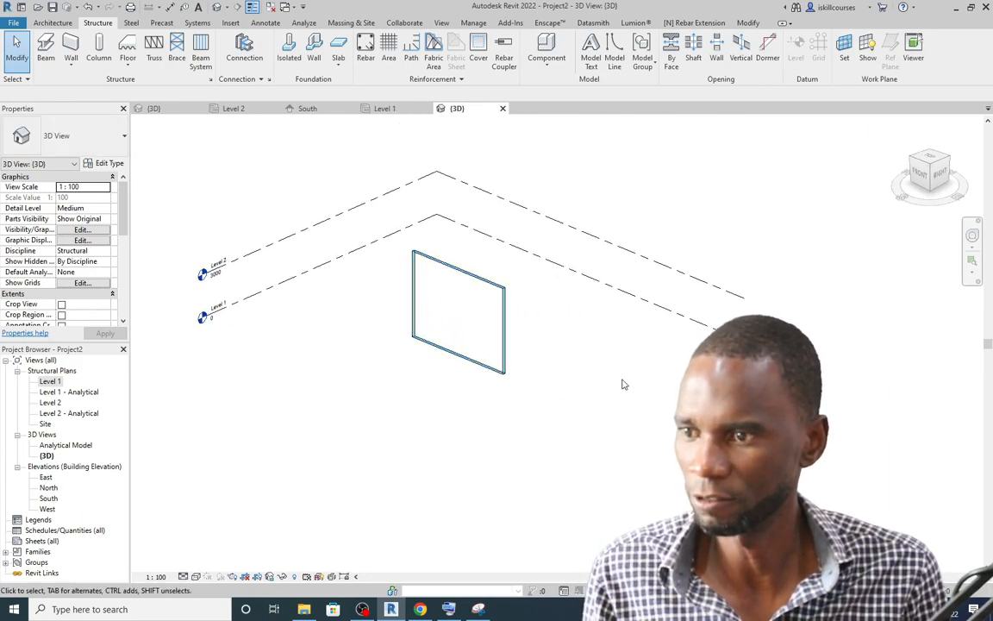
# Turn off the Levels annotation category in the 3D view's visibility/graphic overrides
pyautogui.press('v')
pyautogui.press('g')
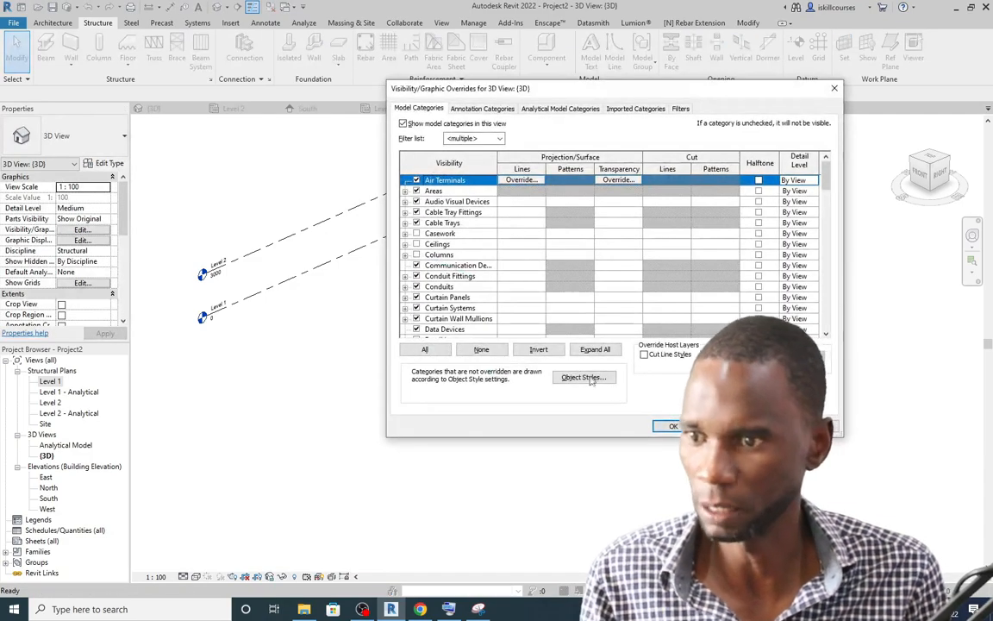
pyautogui.click(476, 110)
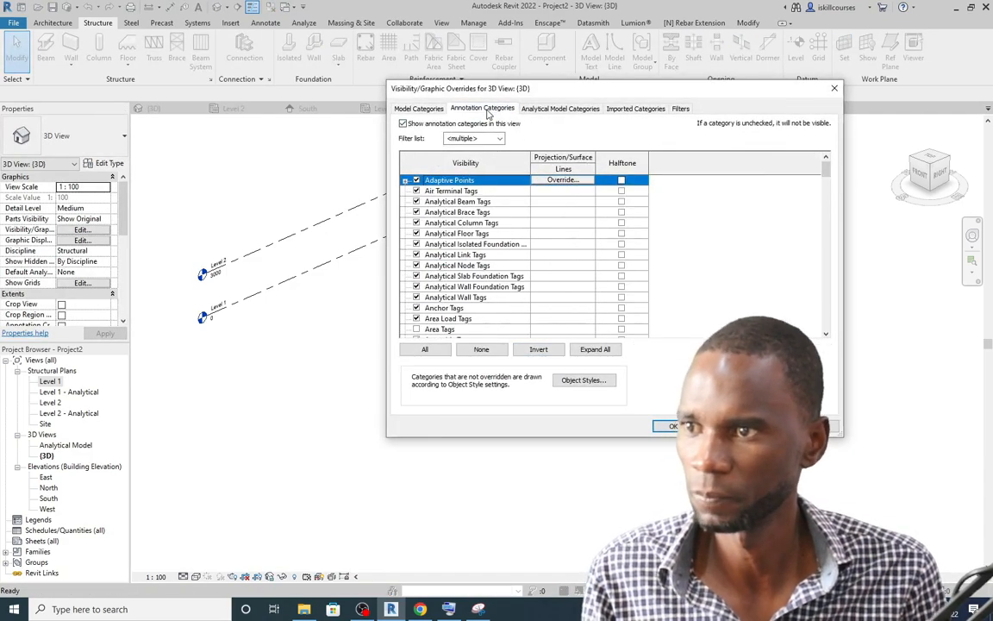
pyautogui.click(459, 255)
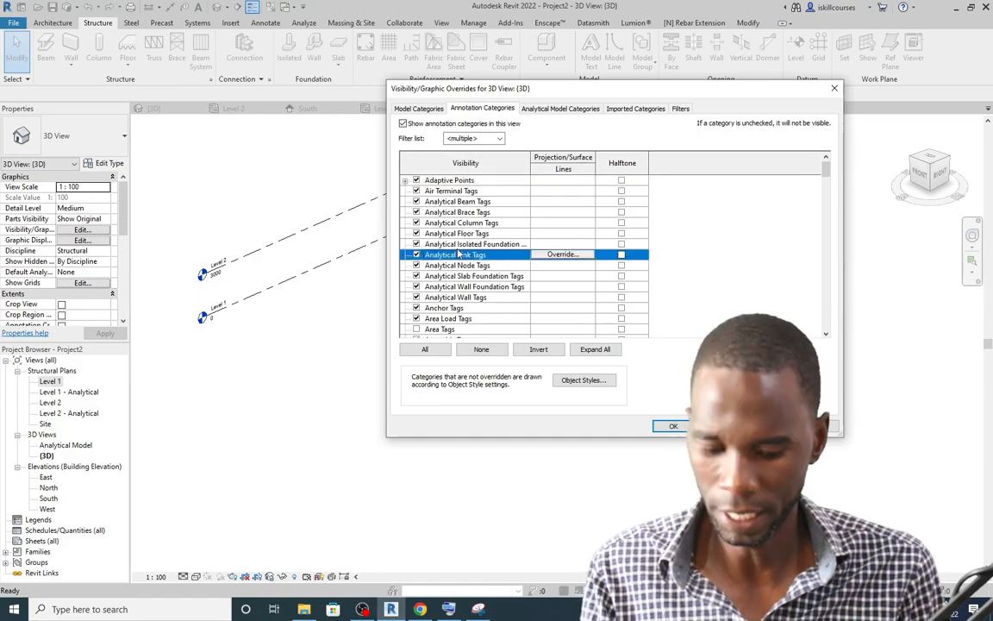
pyautogui.press('l')
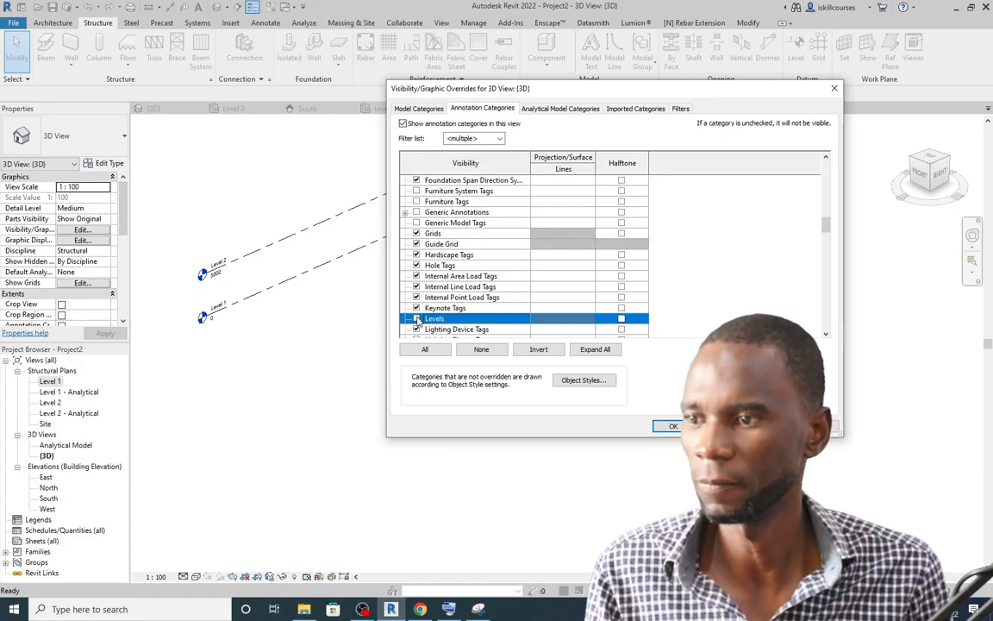
pyautogui.click(671, 425)
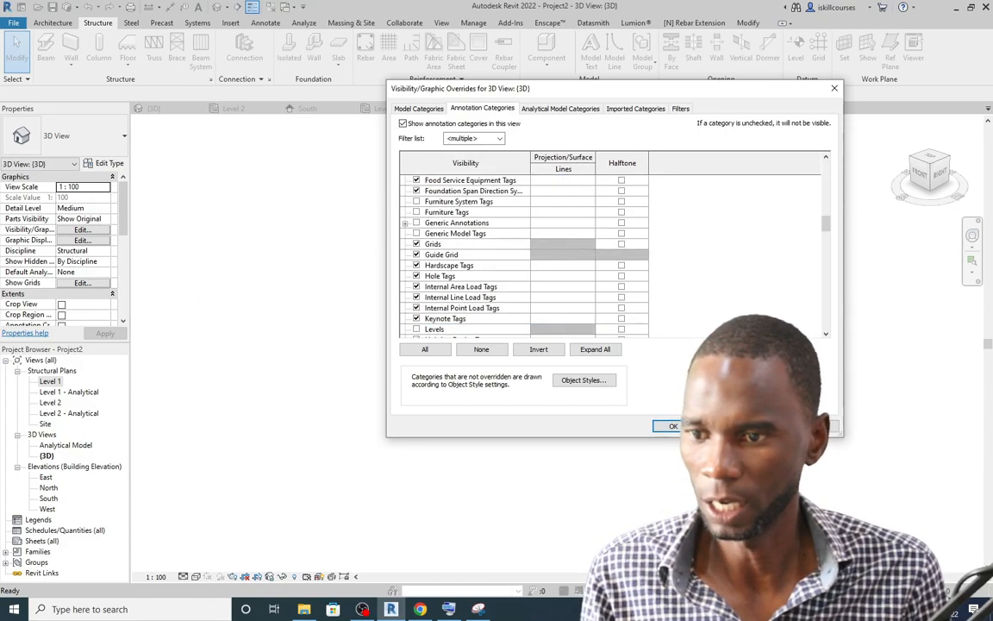
# Hide the analytical model in the 3D view and set the visual style to Shaded
pyautogui.scroll(3, 405, 284)
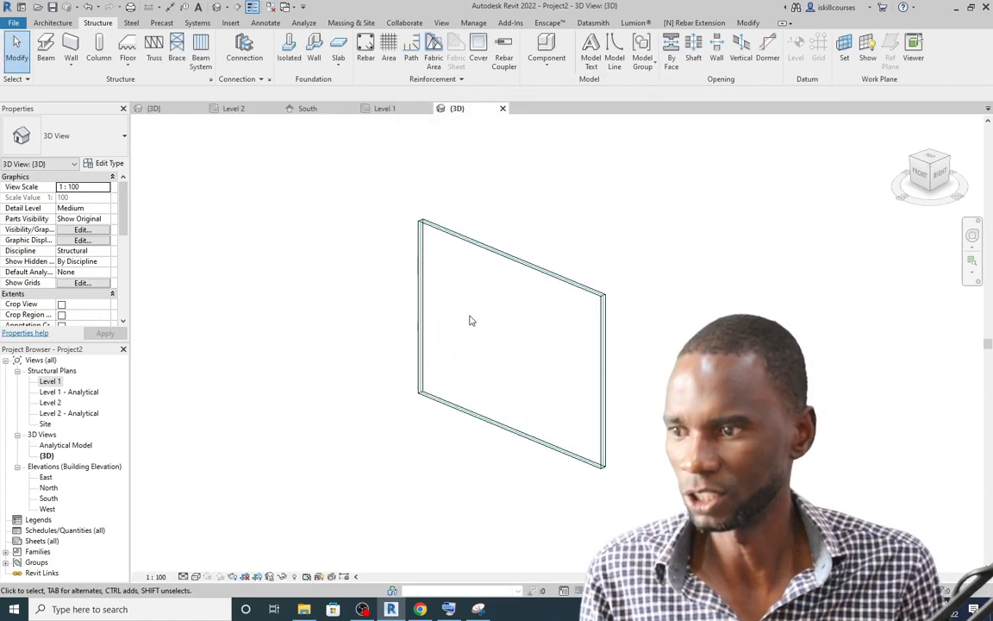
pyautogui.scroll(2, 486, 273)
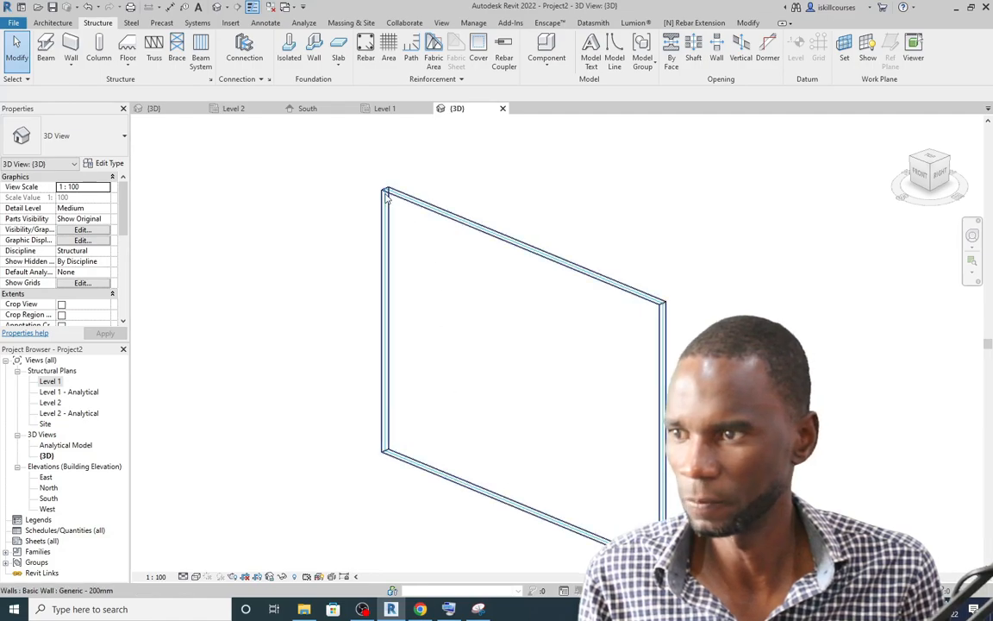
pyautogui.scroll(-1, 385, 240)
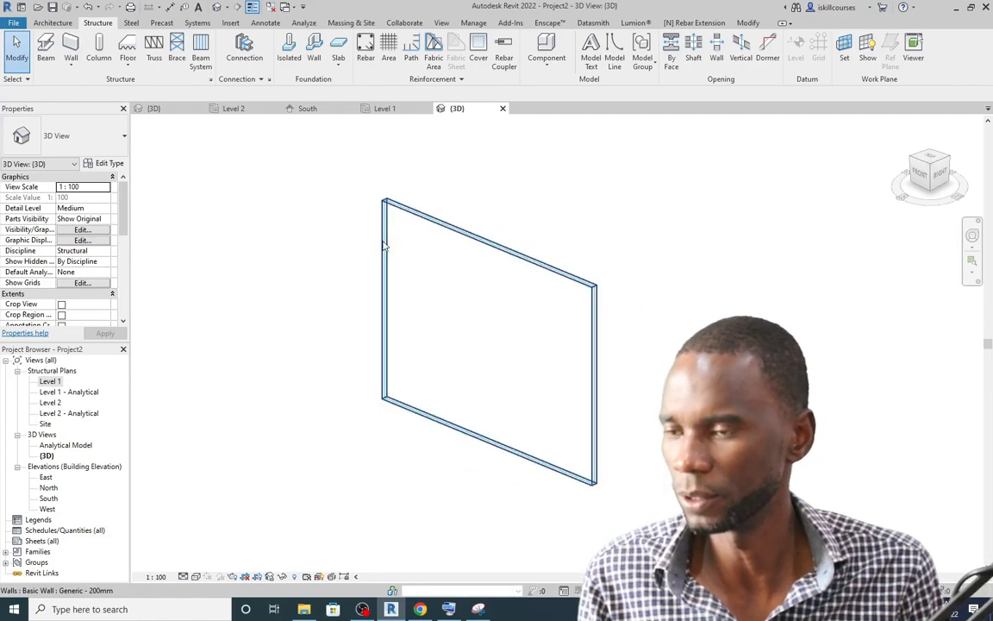
pyautogui.click(319, 576)
pyautogui.scroll(-1, 487, 297)
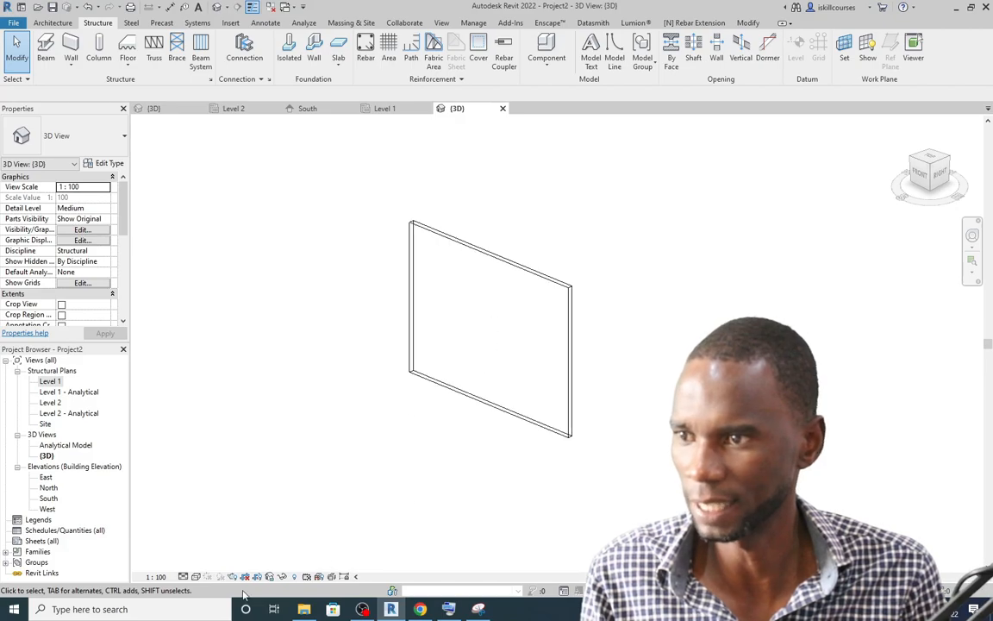
pyautogui.click(196, 577)
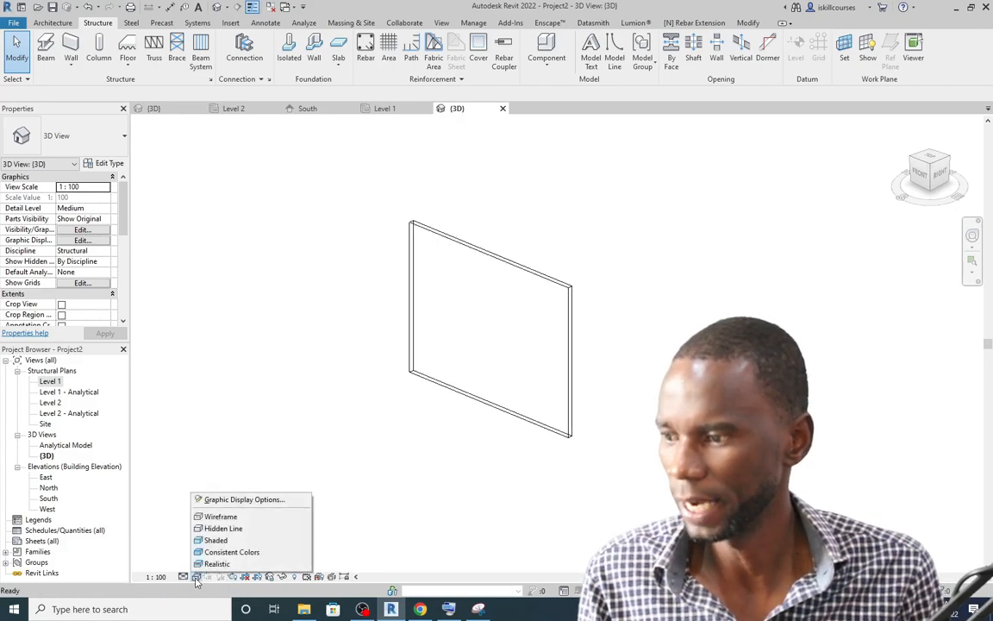
pyautogui.click(215, 540)
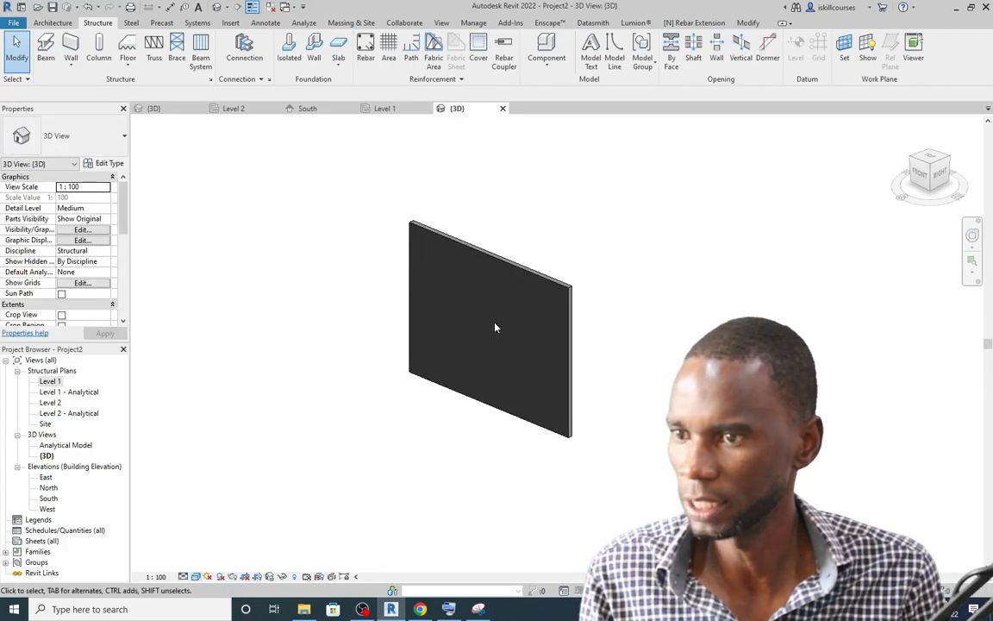
pyautogui.scroll(2, 495, 307)
pyautogui.scroll(2, 494, 308)
pyautogui.scroll(-3, 494, 310)
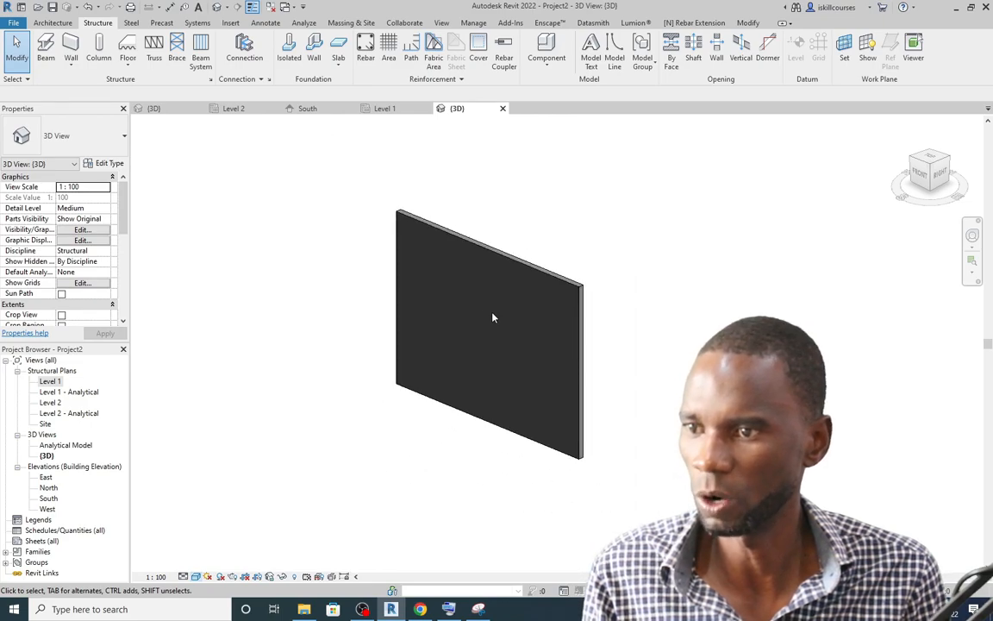
pyautogui.scroll(-1, 462, 341)
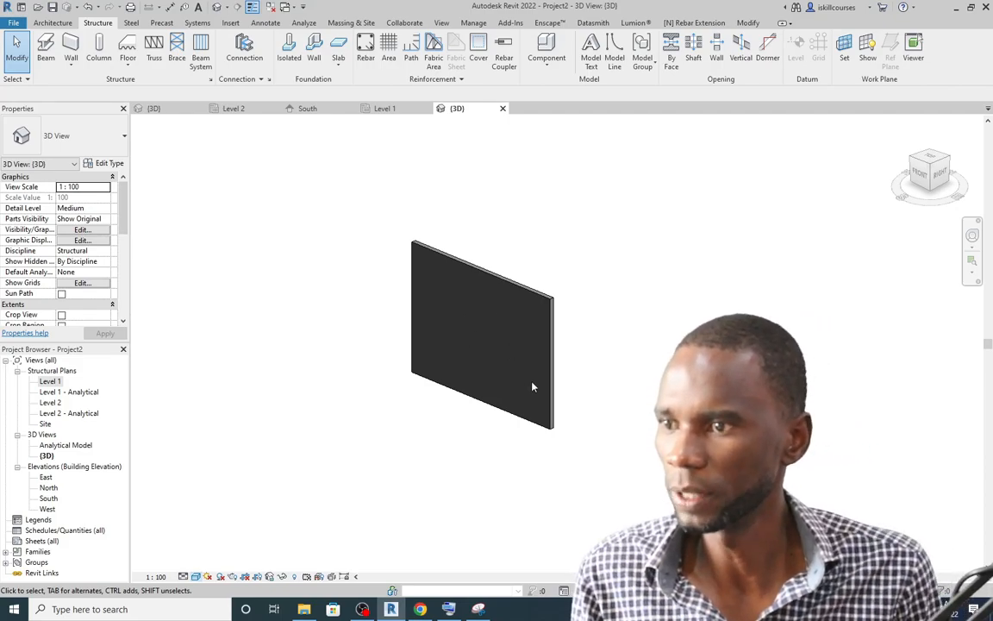
pyautogui.scroll(2, 500, 336)
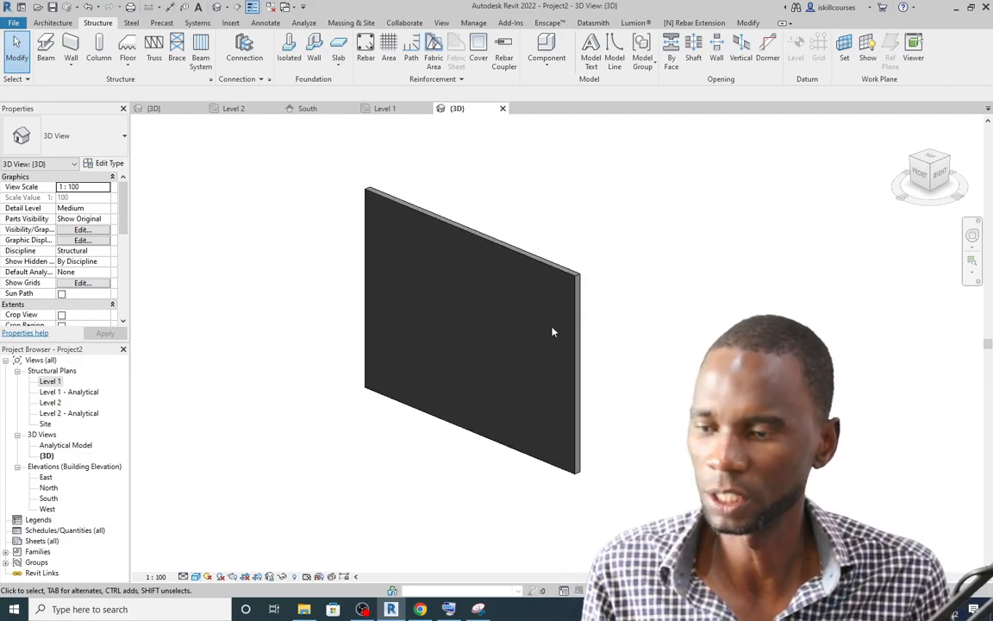
pyautogui.scroll(-2, 405, 317)
pyautogui.scroll(3, 431, 288)
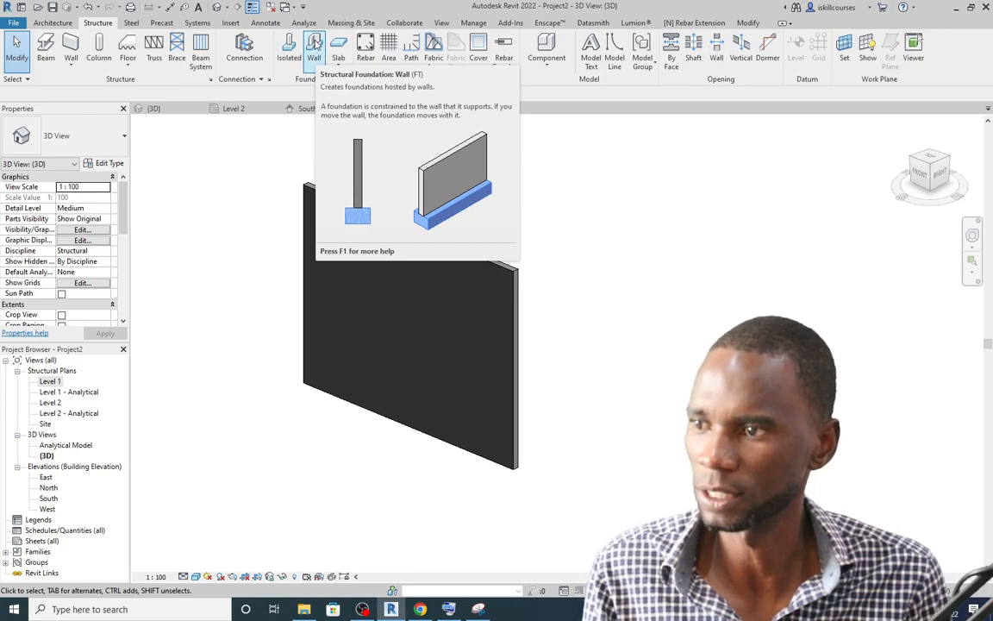
# Start a structural wall foundation and duplicate the Bearing Footing - 900 x 300 type as Bearing Footing - 900 x 301 with the same dimensions
pyautogui.click(313, 59)
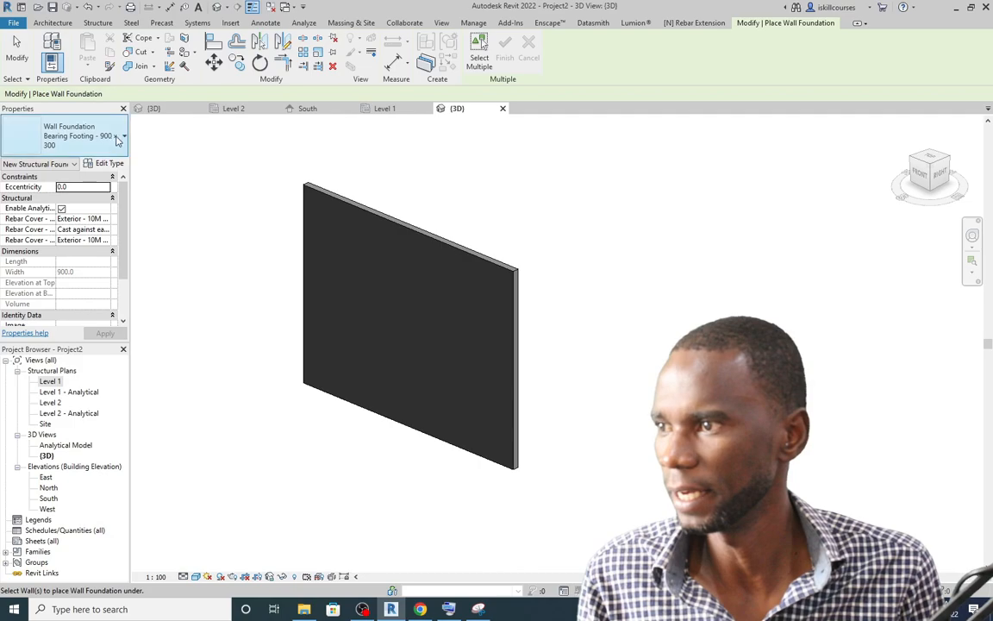
pyautogui.click(123, 137)
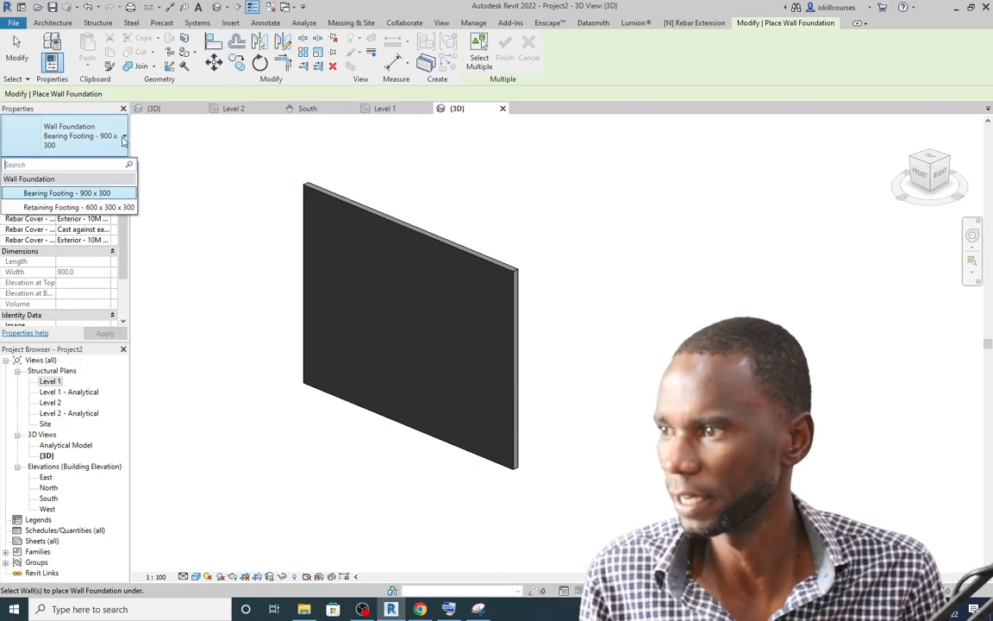
pyautogui.click(123, 139)
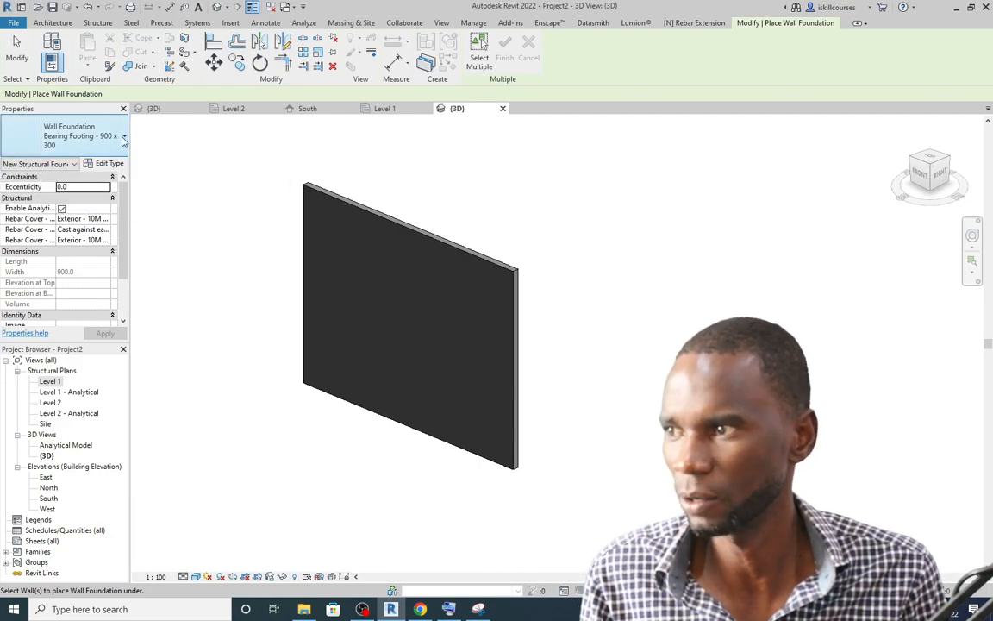
pyautogui.click(105, 164)
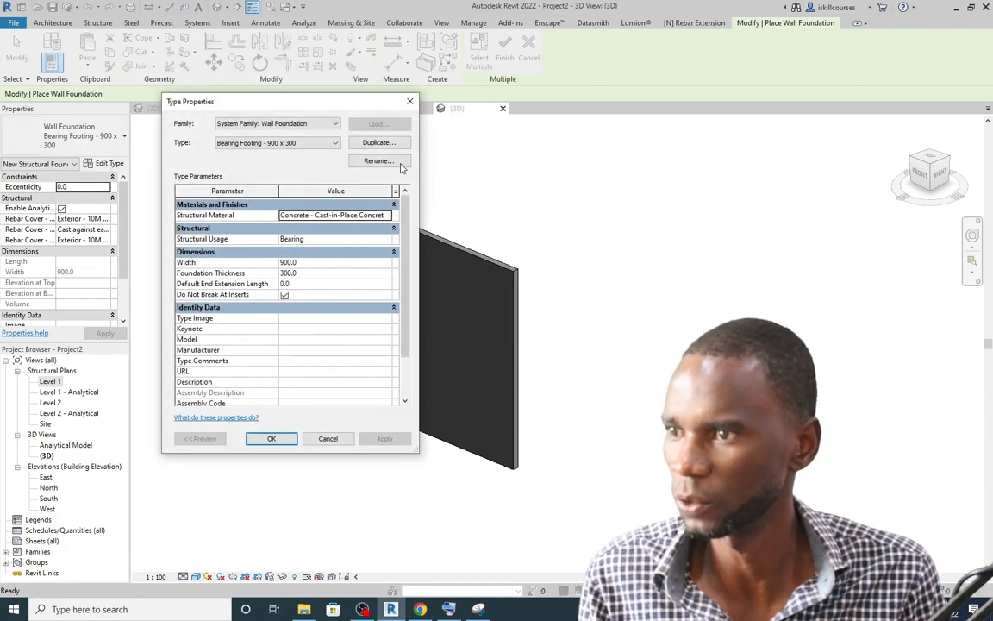
pyautogui.click(373, 143)
pyautogui.click(288, 268)
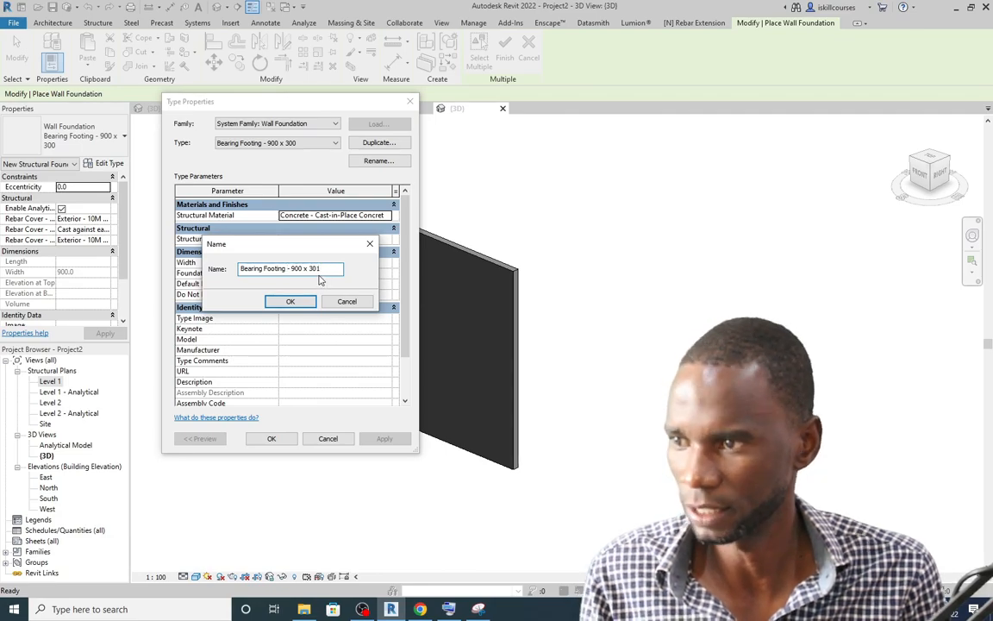
pyautogui.click(291, 302)
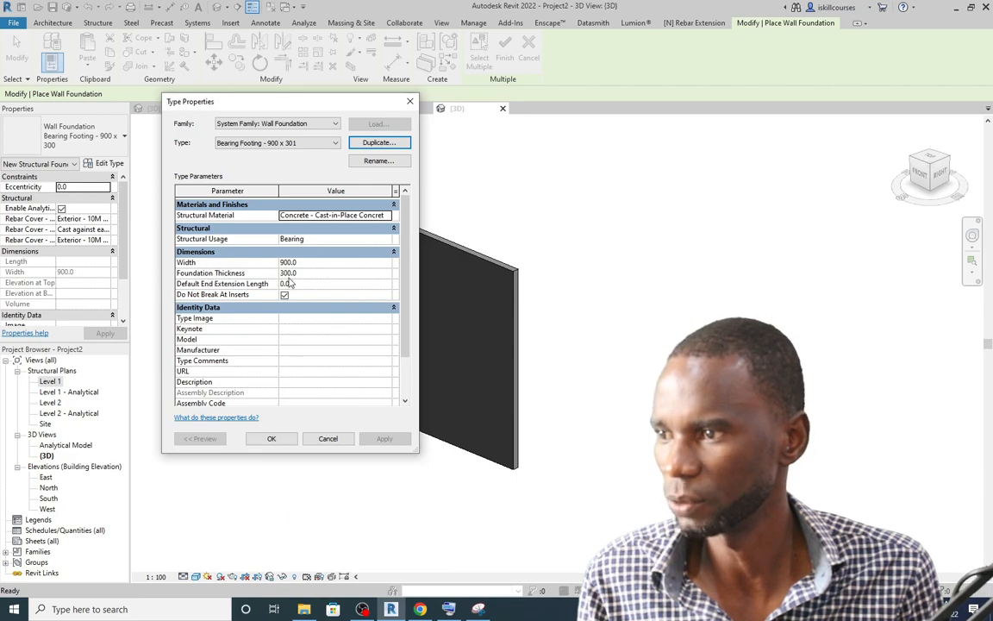
pyautogui.click(299, 273)
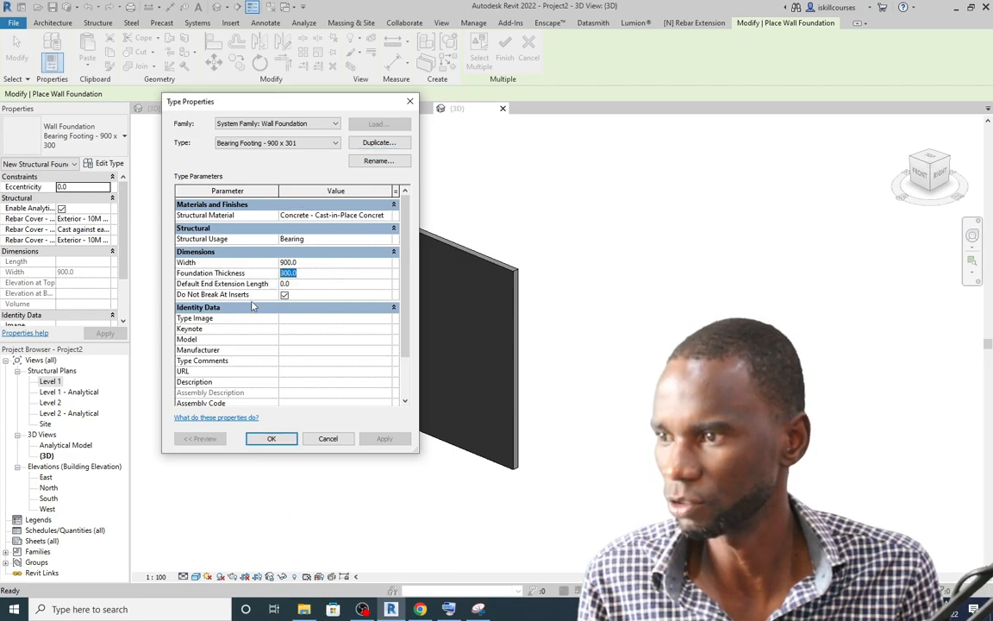
pyautogui.moveTo(204, 297)
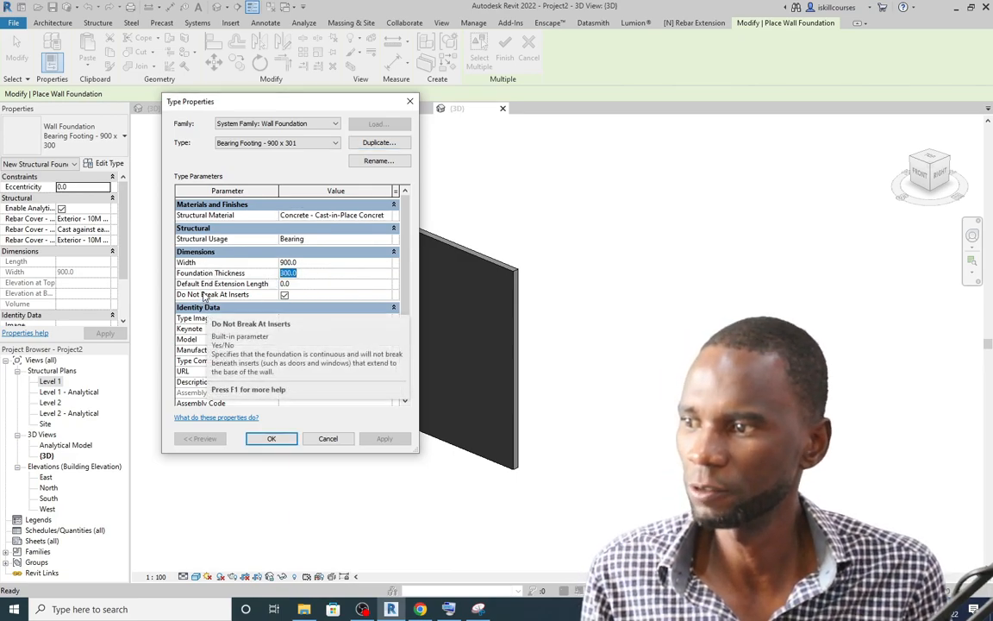
pyautogui.click(293, 284)
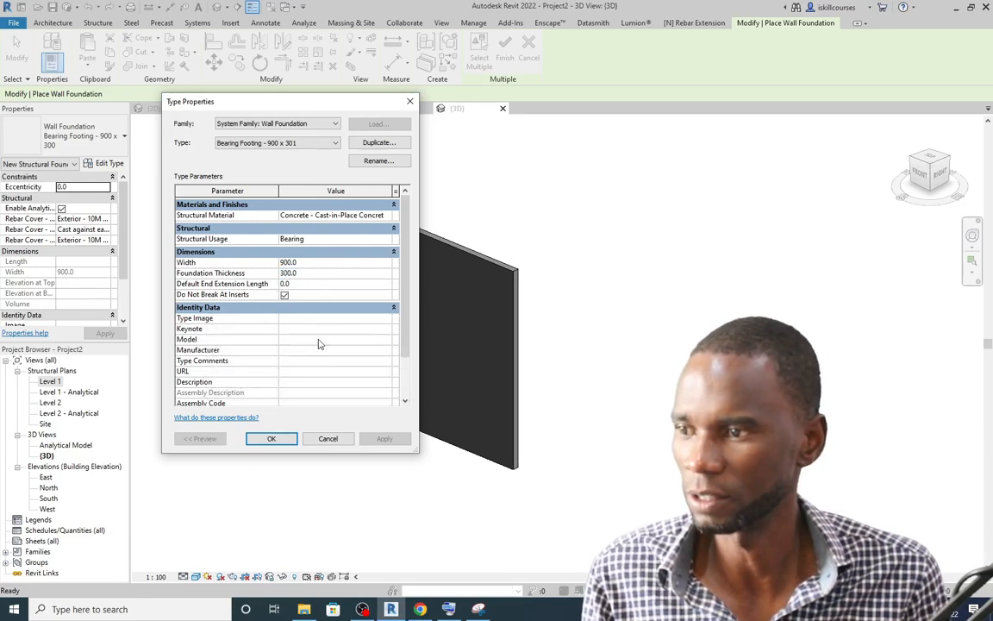
pyautogui.click(270, 438)
# Place the Bearing Footing - 900 x 301 foundation under the structural wall and end the foundation command
pyautogui.scroll(-2, 457, 299)
pyautogui.scroll(2, 407, 401)
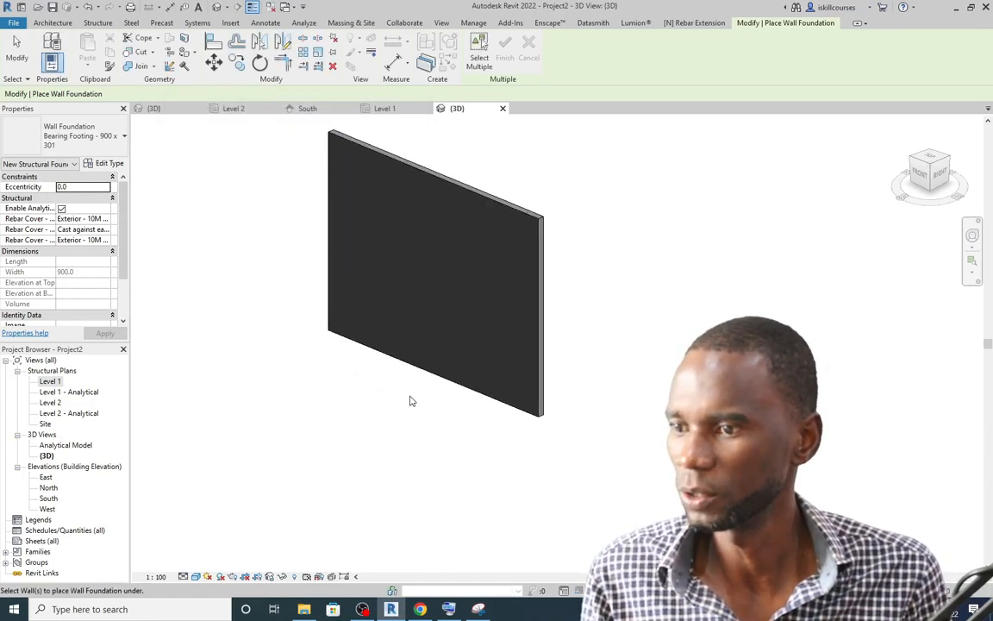
pyautogui.click(463, 393)
pyautogui.keyDown('shift'); pyautogui.moveTo(589, 345); pyautogui.dragTo(529, 401, button='middle'); pyautogui.keyUp('shift')
pyautogui.scroll(3, 530, 396)
pyautogui.scroll(2, 530, 397)
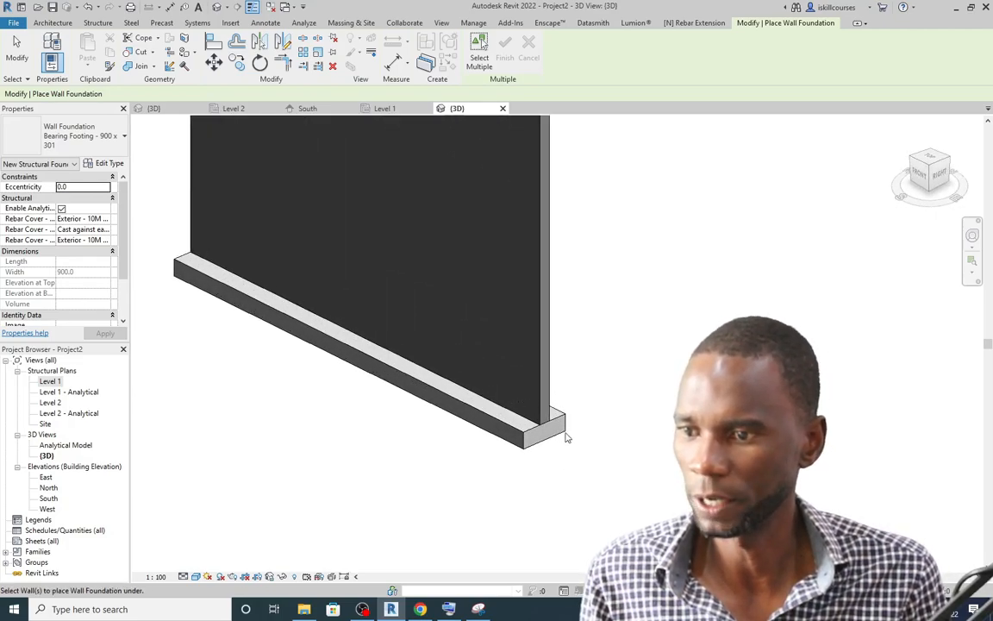
pyautogui.rightClick(211, 349)
pyautogui.click(232, 357)
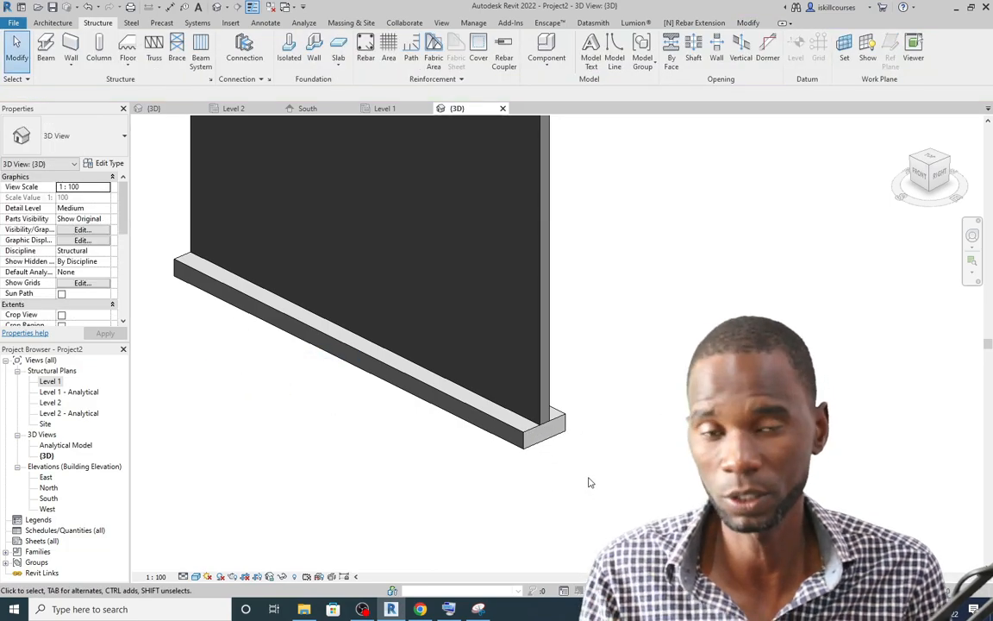
# Set the Default End Extension Length of the placed footing's type to 300 and deselect the footing
pyautogui.click(562, 426)
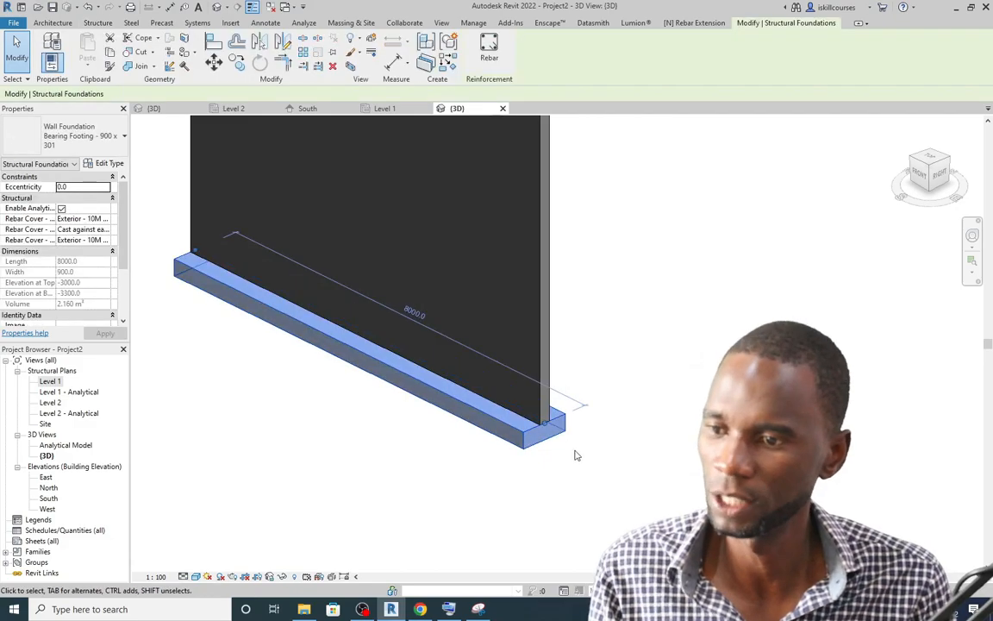
pyautogui.click(109, 163)
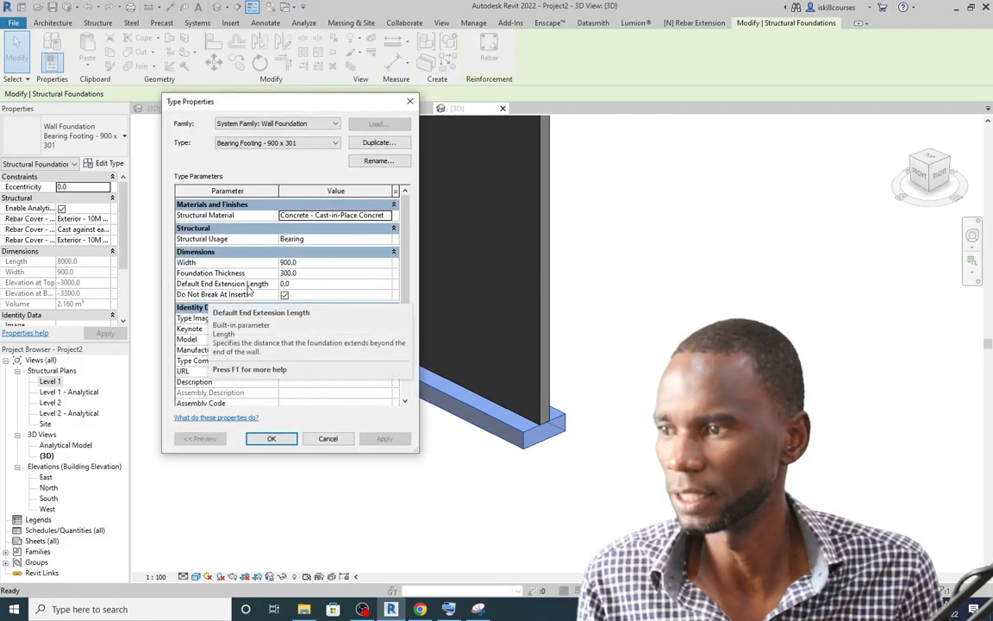
pyautogui.click(311, 284)
pyautogui.write('300')
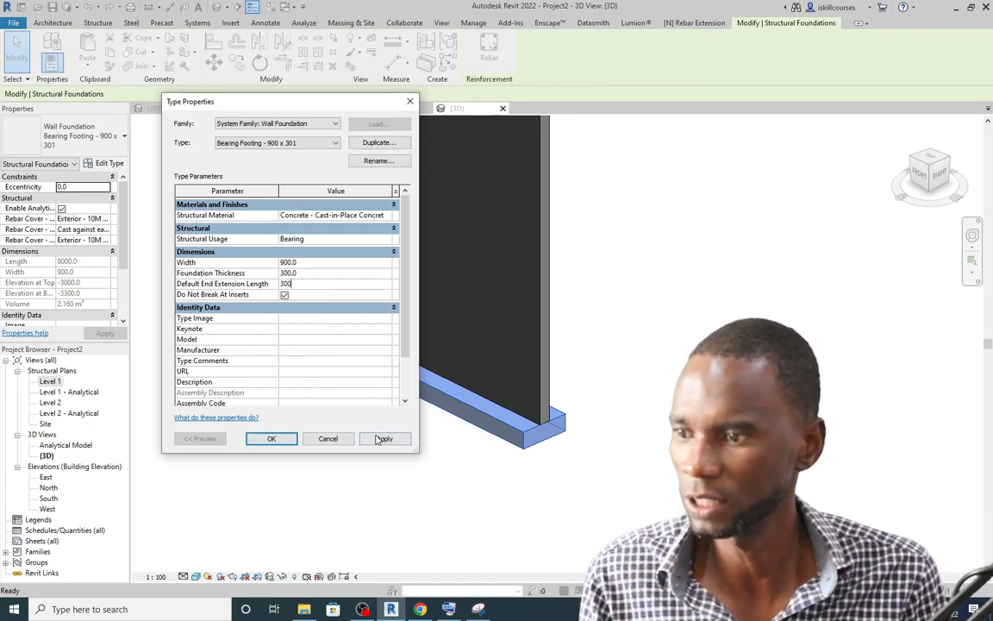
pyautogui.click(381, 439)
pyautogui.click(277, 438)
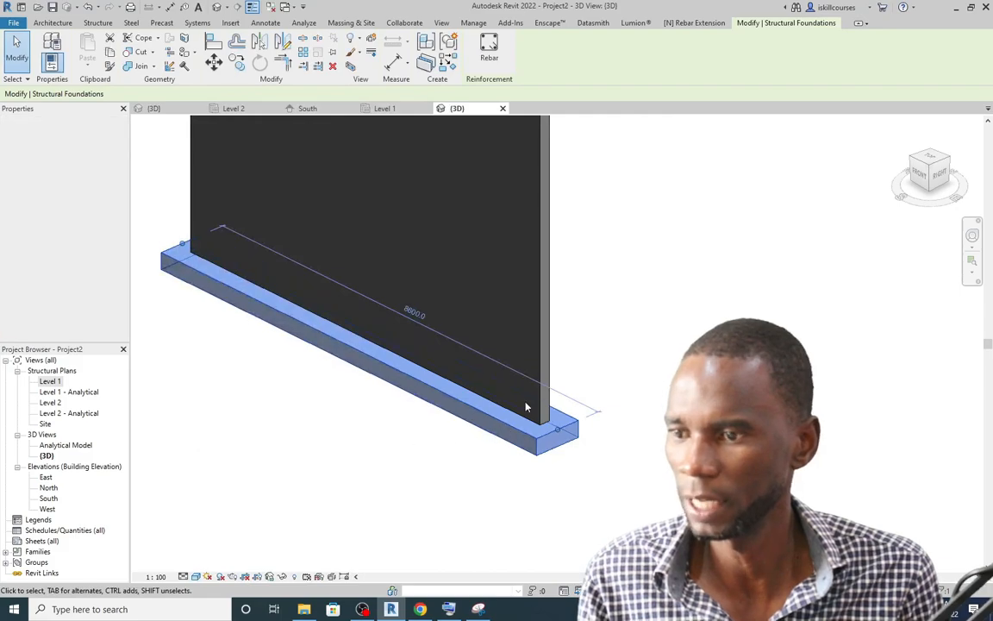
pyautogui.scroll(2, 525, 408)
pyautogui.press('Escape')
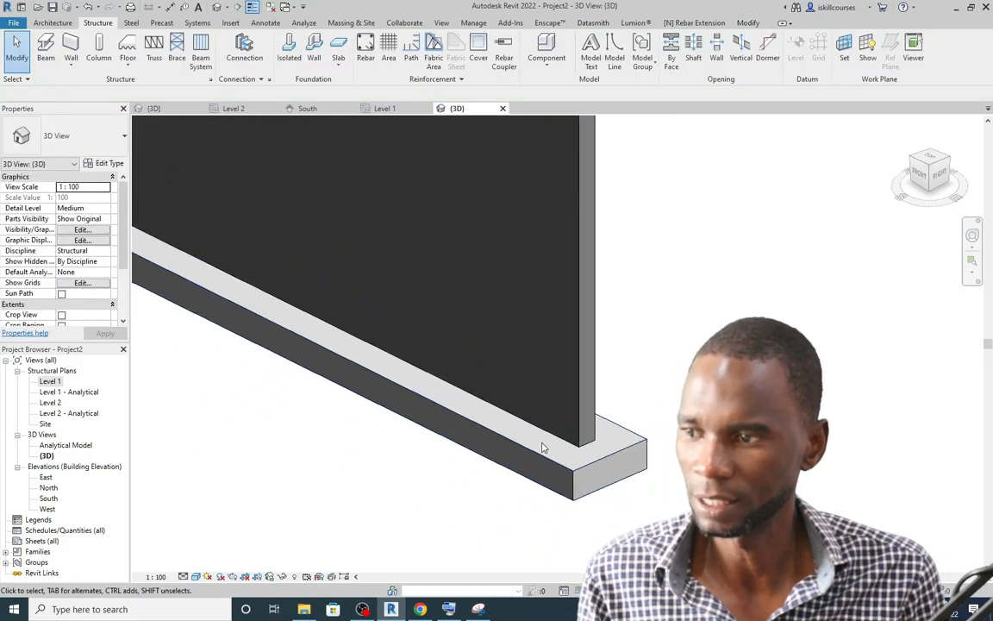
# Examine the wall and its extended strip footing from the opposite side and up close at the footing's end
pyautogui.scroll(-3, 554, 393)
pyautogui.keyDown('shift'); pyautogui.moveTo(567, 362); pyautogui.dragTo(628, 461, button='middle'); pyautogui.keyUp('shift')
pyautogui.scroll(-1, 638, 390)
pyautogui.scroll(3, 627, 465)
pyautogui.scroll(-1, 552, 435)
pyautogui.keyDown('shift'); pyautogui.moveTo(525, 422); pyautogui.dragTo(494, 463, button='middle'); pyautogui.keyUp('shift')
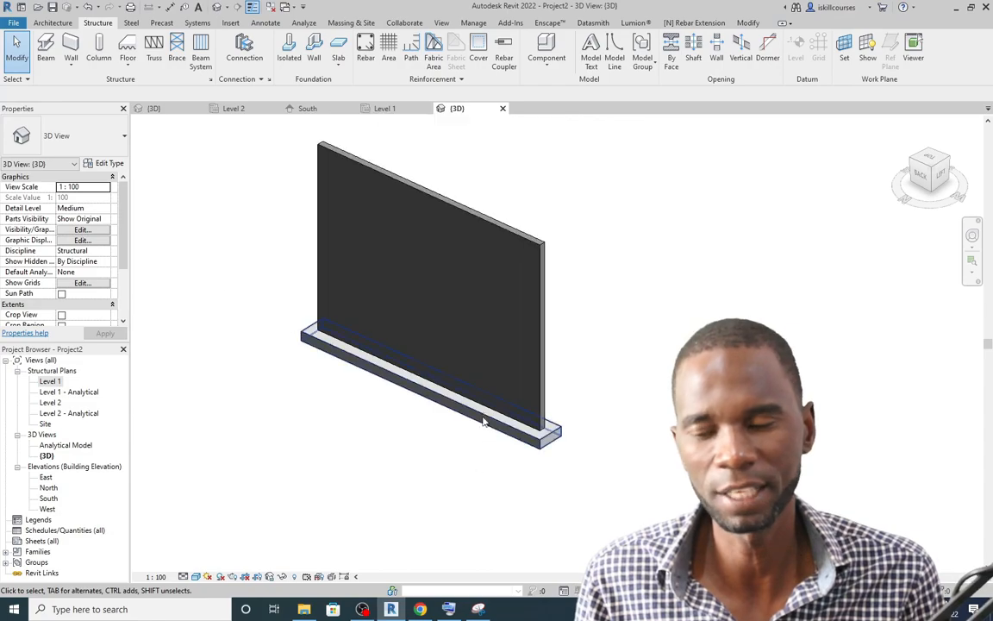
pyautogui.scroll(4, 483, 427)
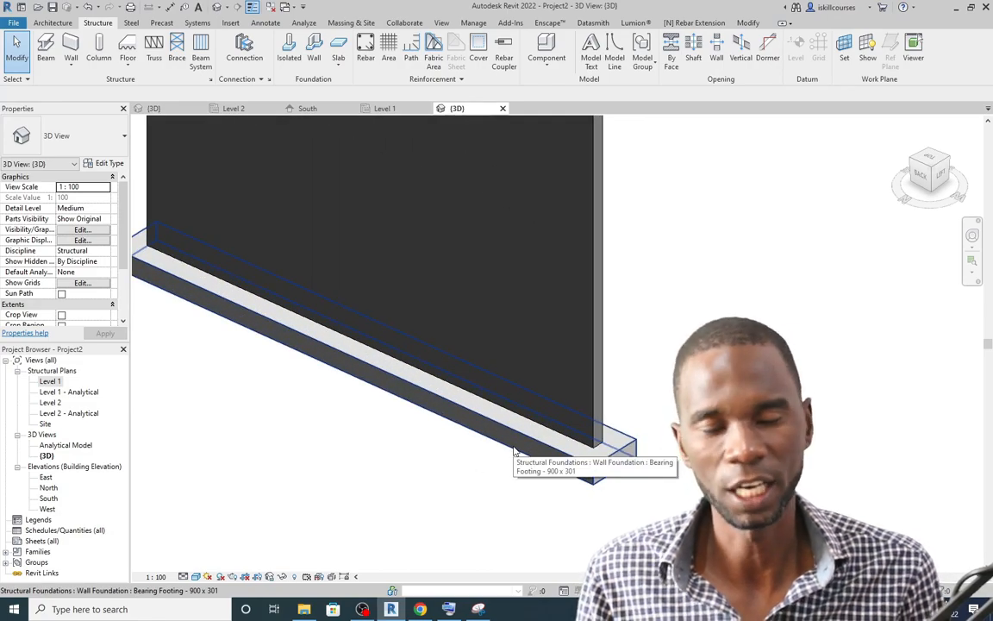
pyautogui.scroll(-3, 491, 440)
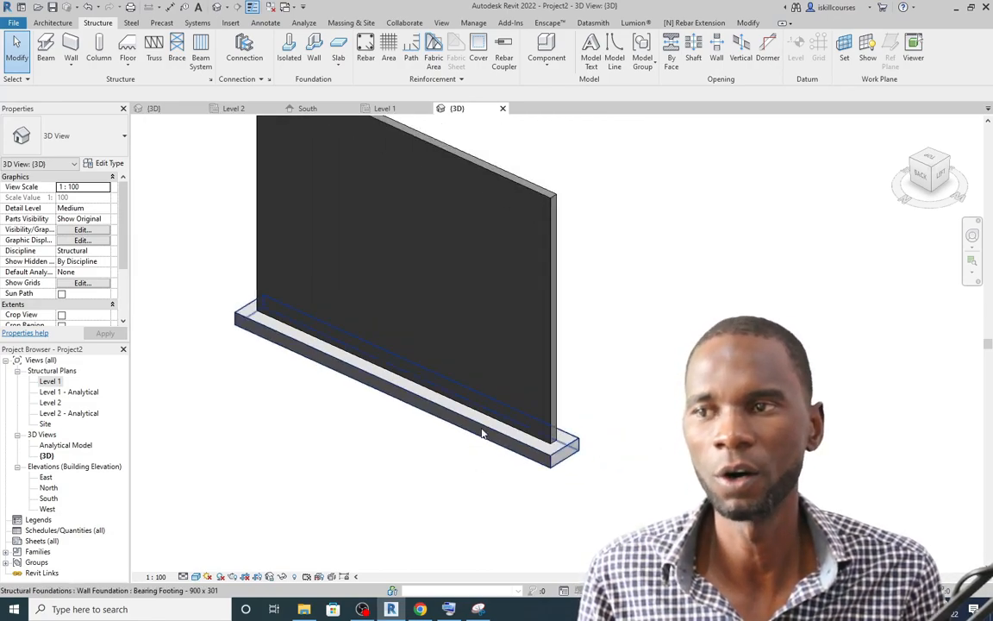
# Select the strip footing under the wall and start the Continuous Footings reinforcement for it
pyautogui.scroll(3, 576, 442)
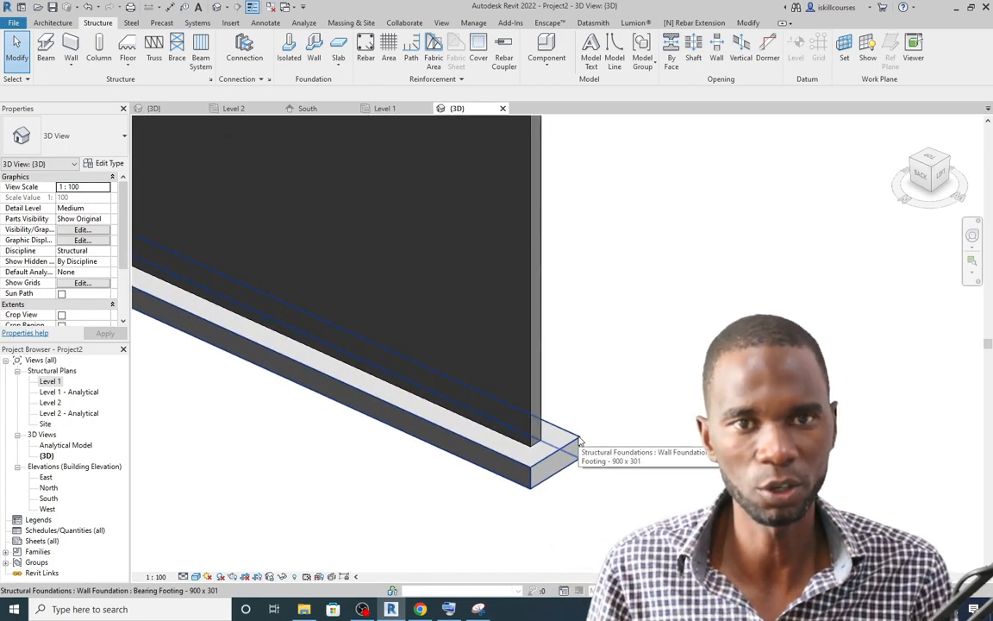
pyautogui.scroll(-2, 552, 443)
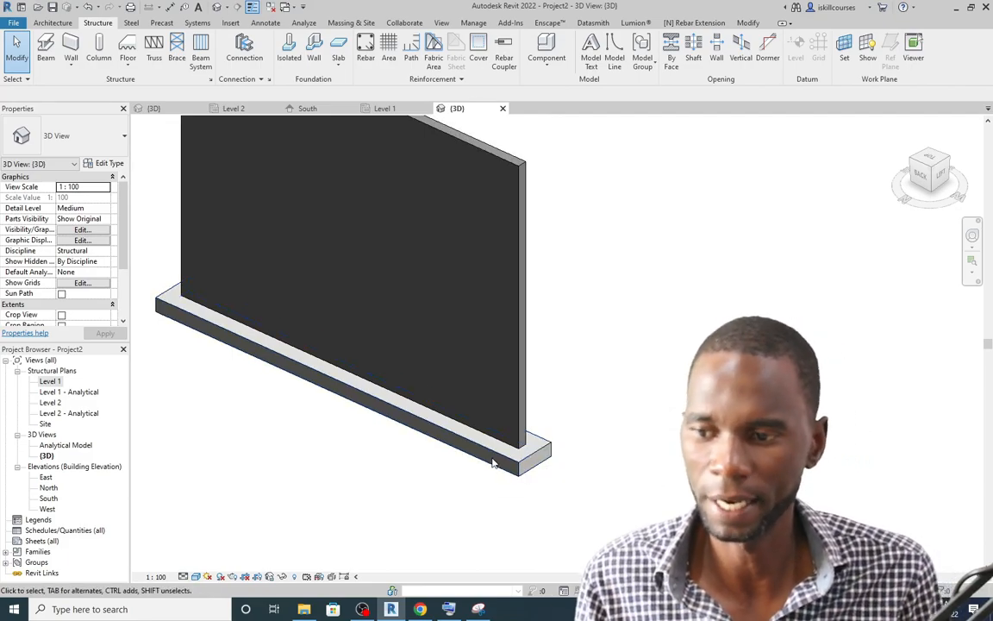
pyautogui.keyDown('shift'); pyautogui.moveTo(492, 463); pyautogui.dragTo(527, 454, button='middle'); pyautogui.keyUp('shift')
pyautogui.scroll(3, 524, 450)
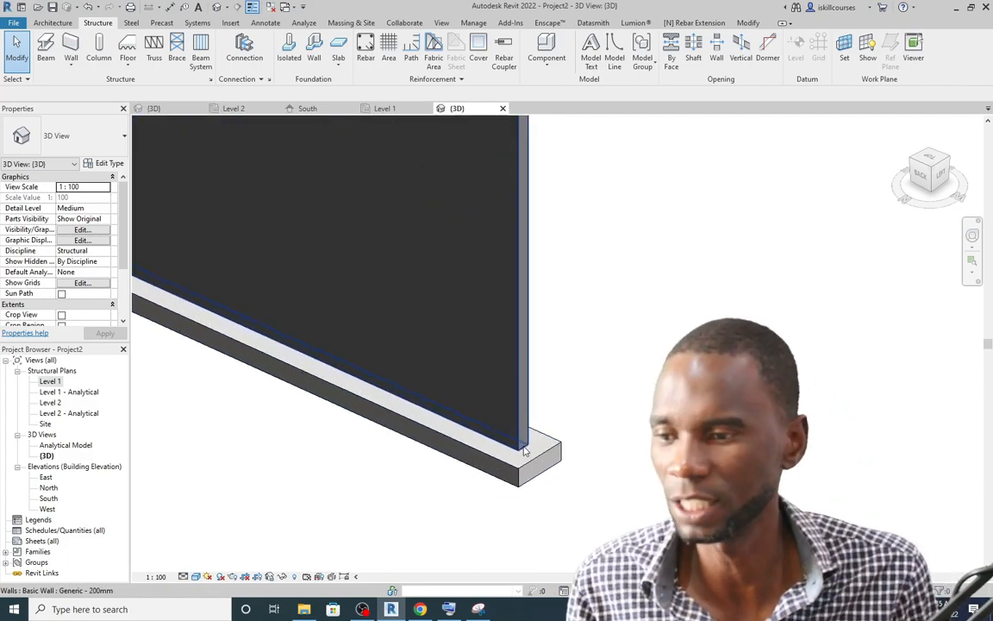
pyautogui.scroll(-3, 530, 448)
pyautogui.keyDown('shift'); pyautogui.moveTo(585, 401); pyautogui.dragTo(589, 361, button='middle'); pyautogui.keyUp('shift')
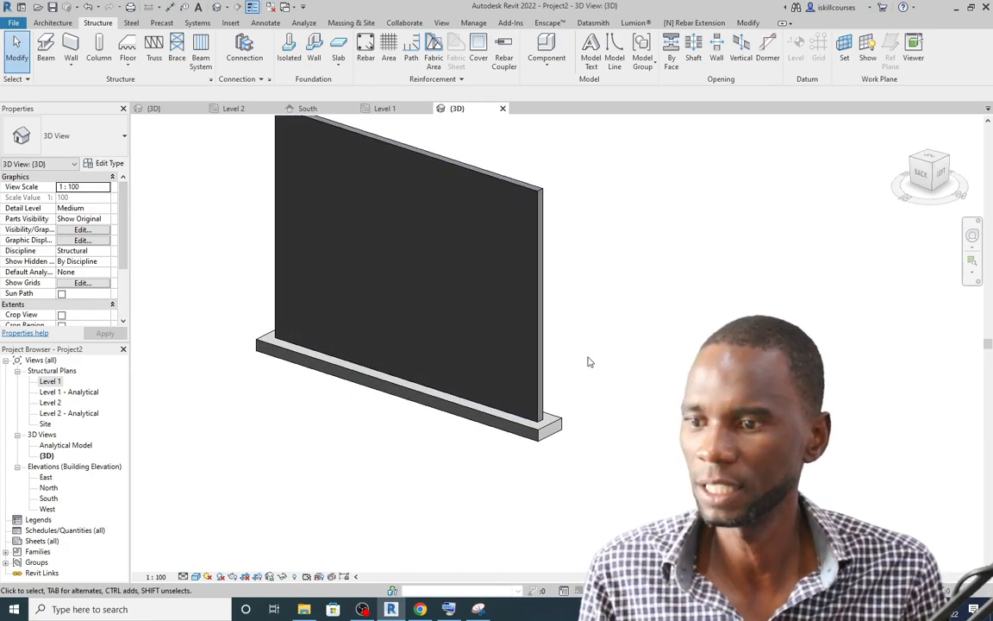
pyautogui.click(558, 410)
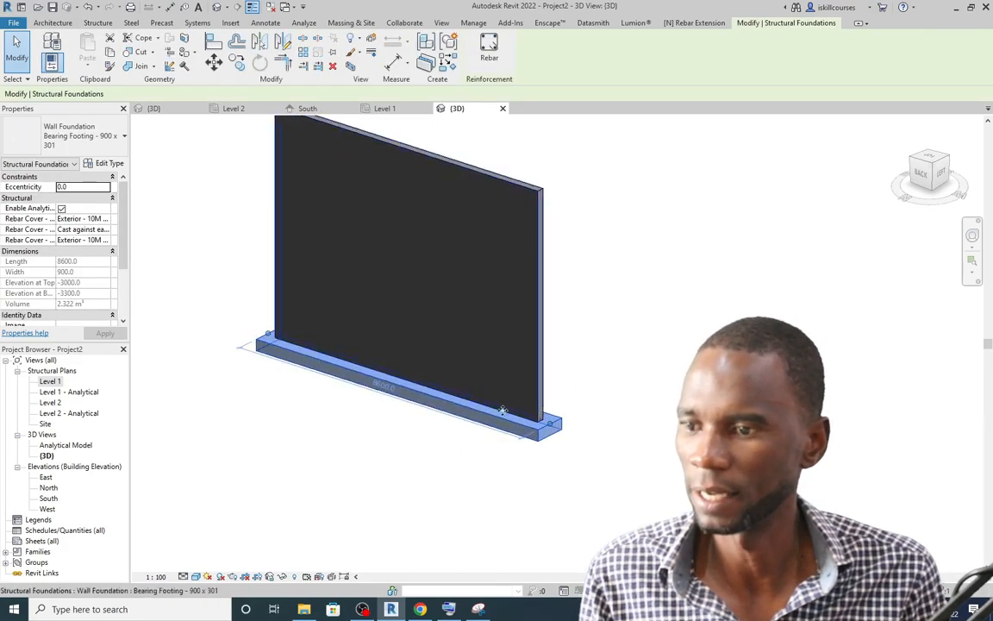
pyautogui.click(694, 23)
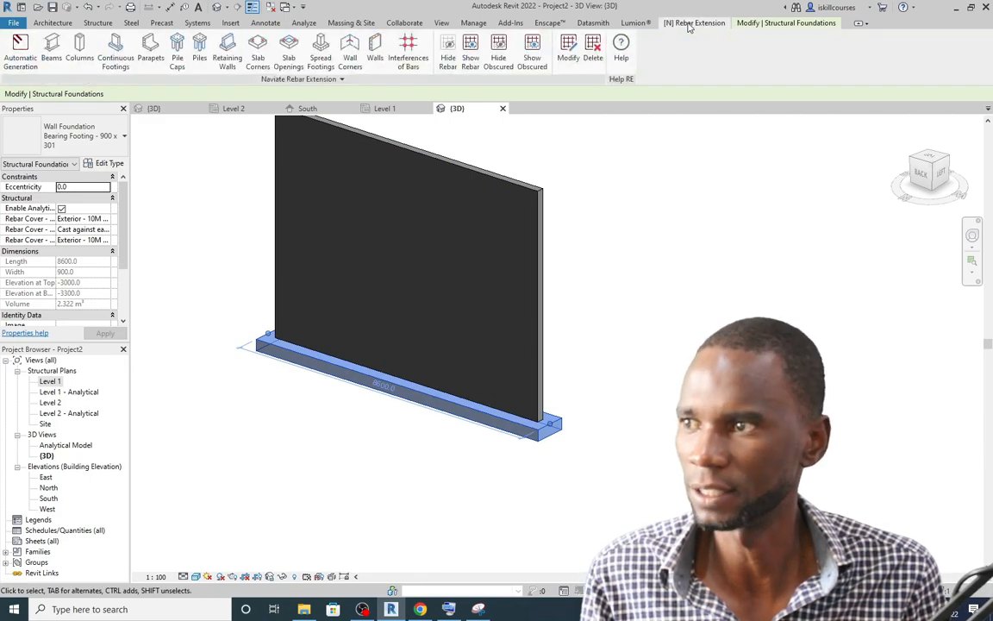
pyautogui.click(125, 70)
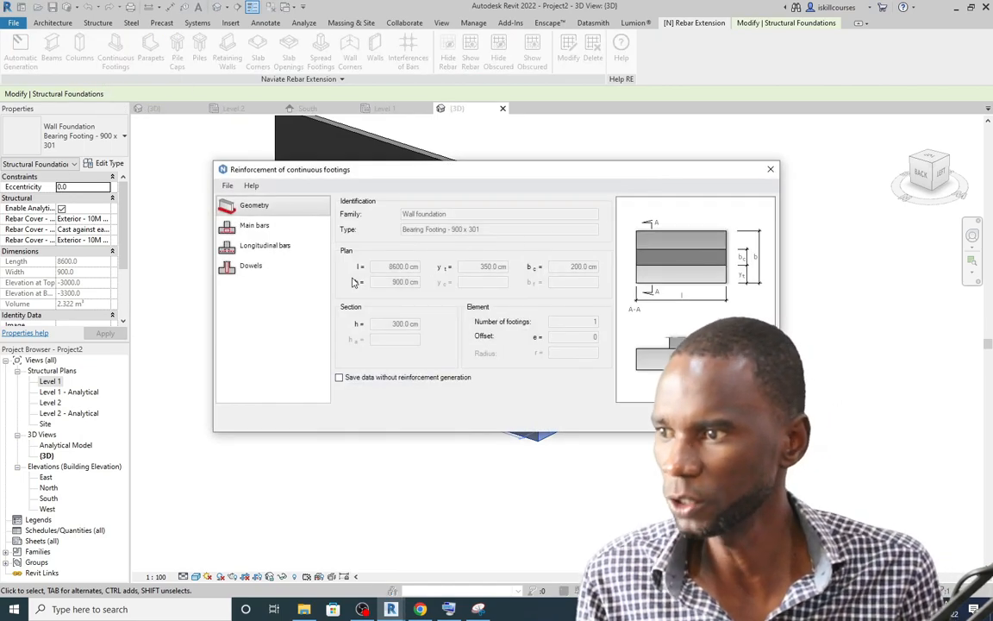
# Review the rebar extension's regional settings and the reinforcing bar databases available to add, and close the preferences without adding any
pyautogui.click(228, 187)
pyautogui.click(246, 238)
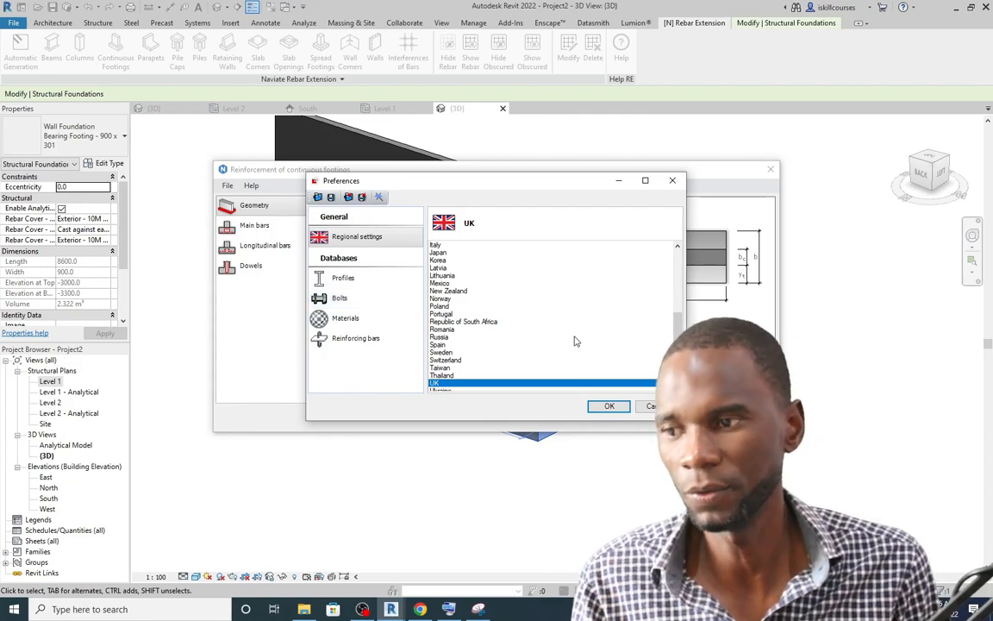
pyautogui.scroll(-1, 477, 289)
pyautogui.scroll(7, 474, 311)
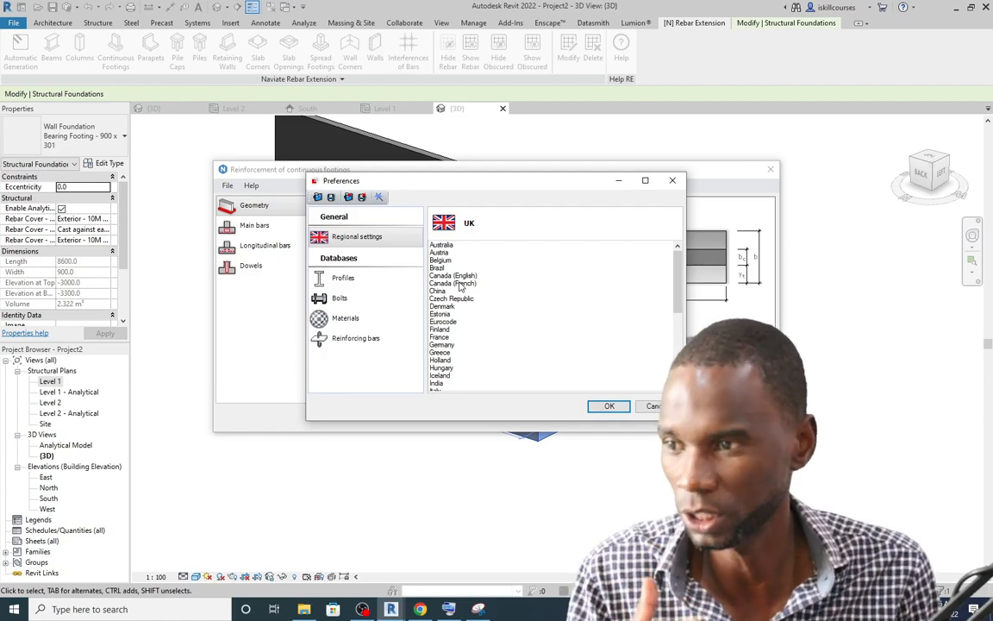
pyautogui.click(333, 341)
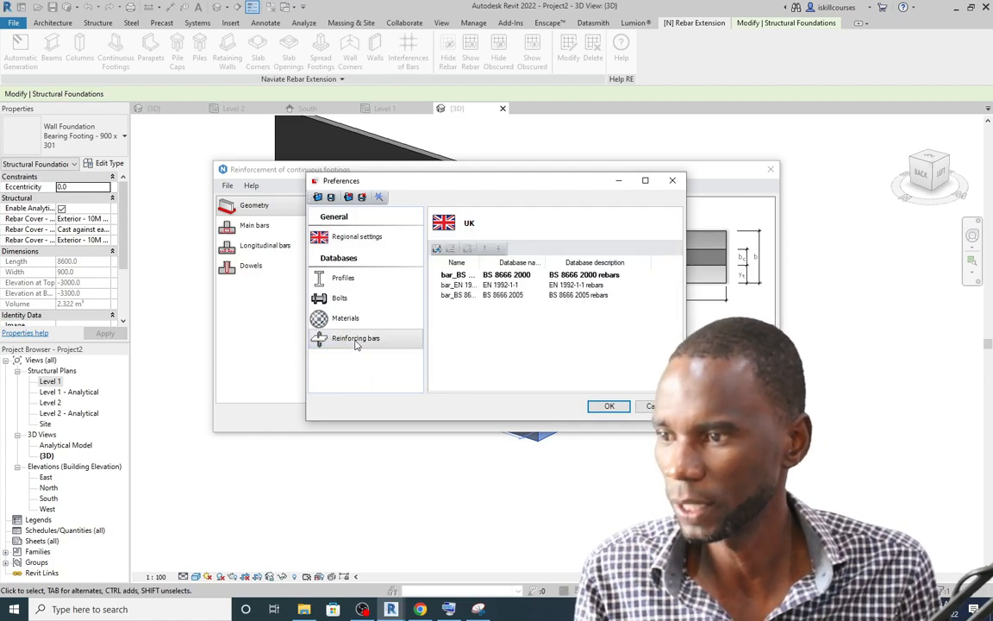
pyautogui.click(437, 249)
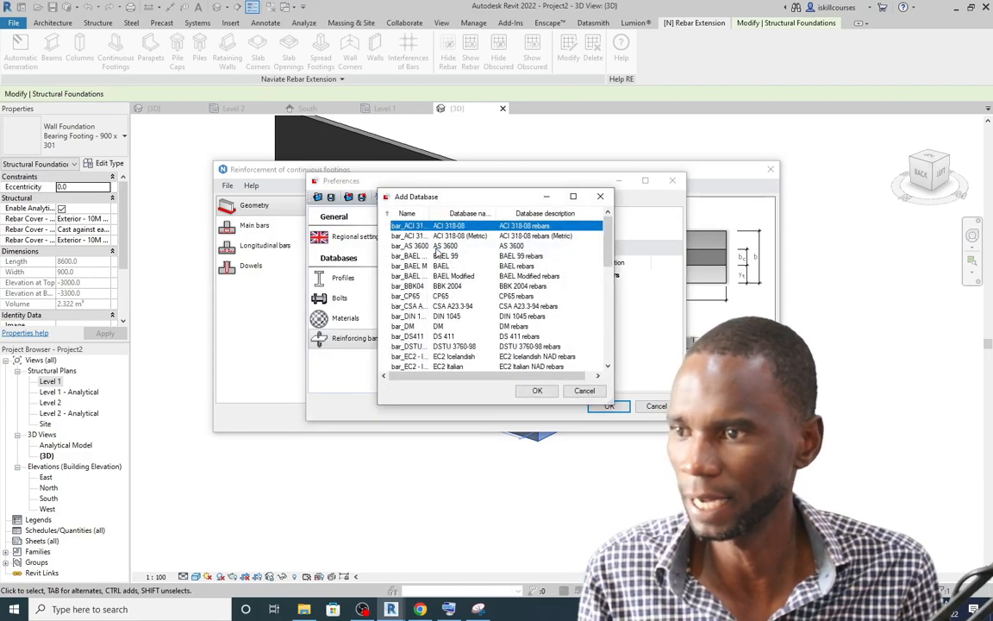
pyautogui.scroll(-6, 437, 276)
pyautogui.scroll(6, 465, 321)
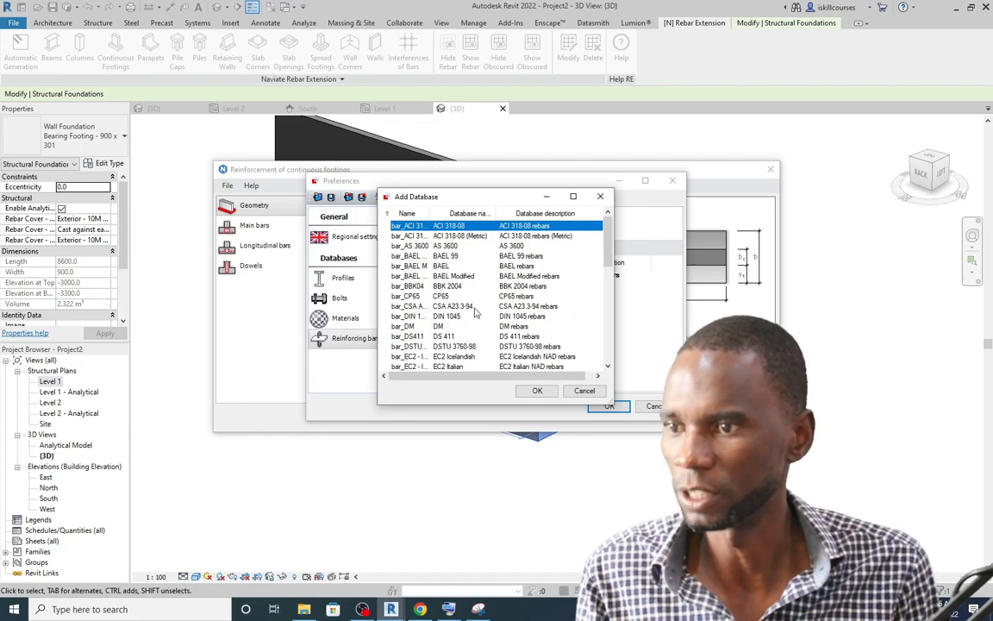
pyautogui.scroll(-10, 475, 312)
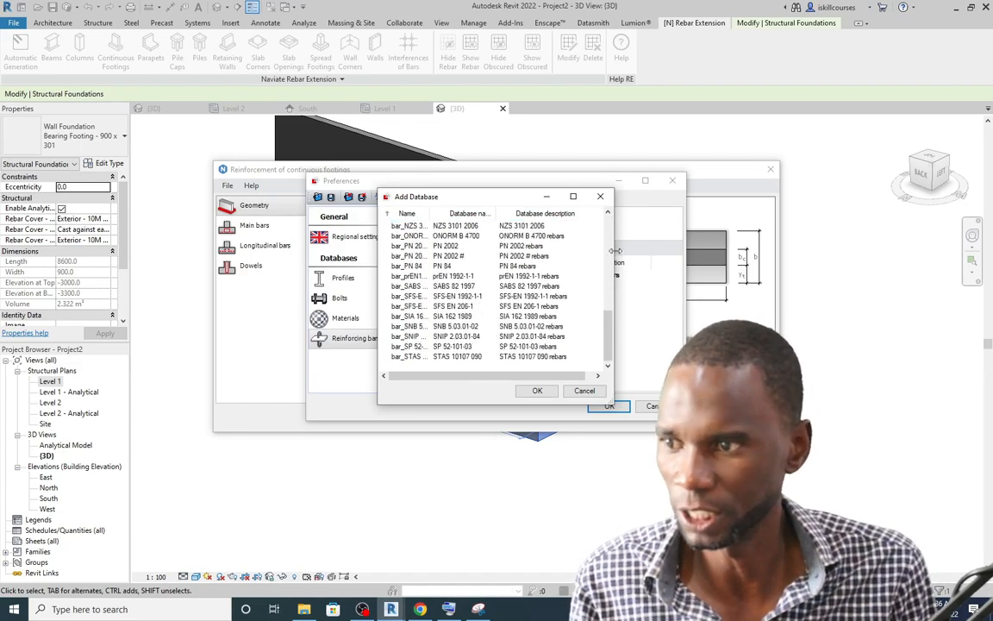
pyautogui.click(600, 196)
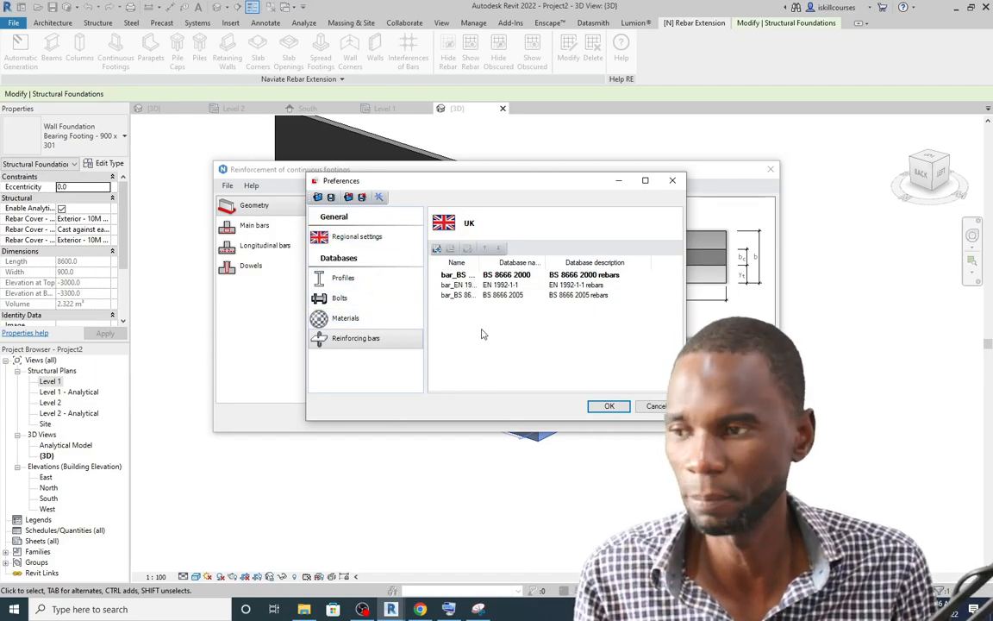
pyautogui.click(672, 180)
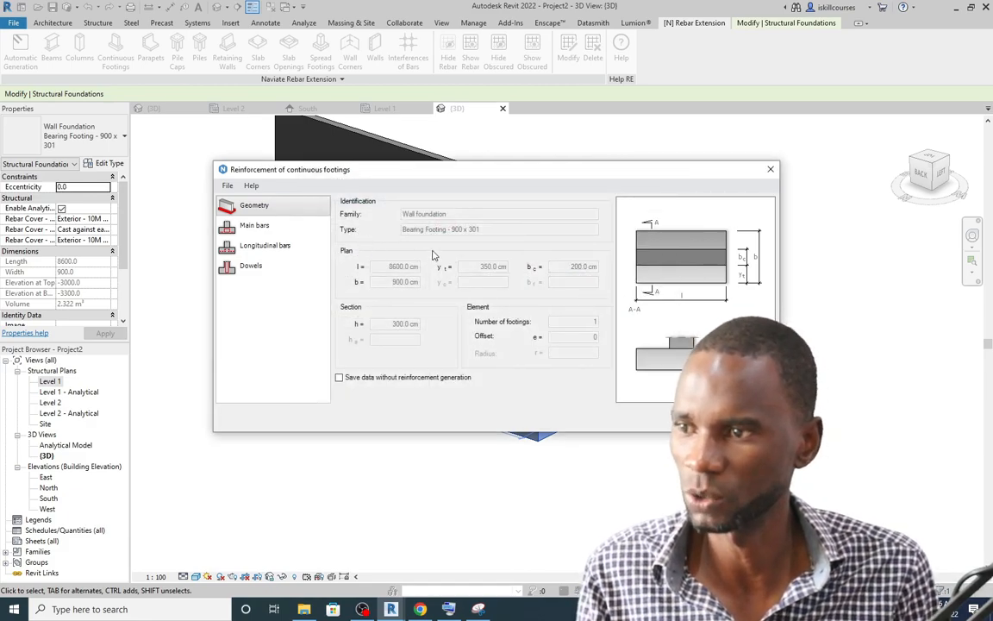
# Set the main bars' cover to Exterior - 19M to 57M <50.00 mm> and both end distances aL and aR to 50 mm
pyautogui.click(259, 227)
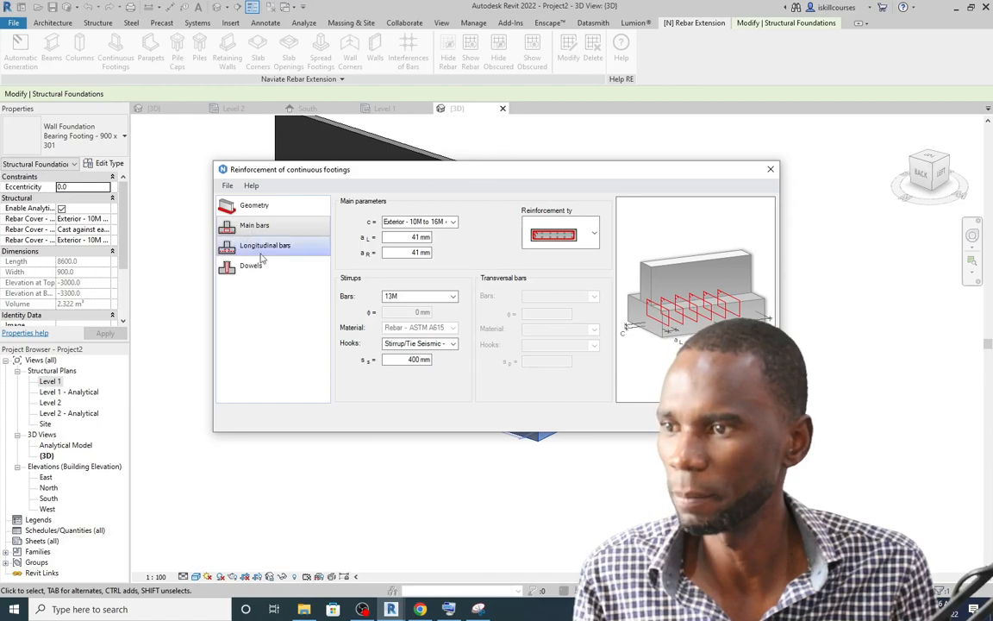
pyautogui.click(452, 221)
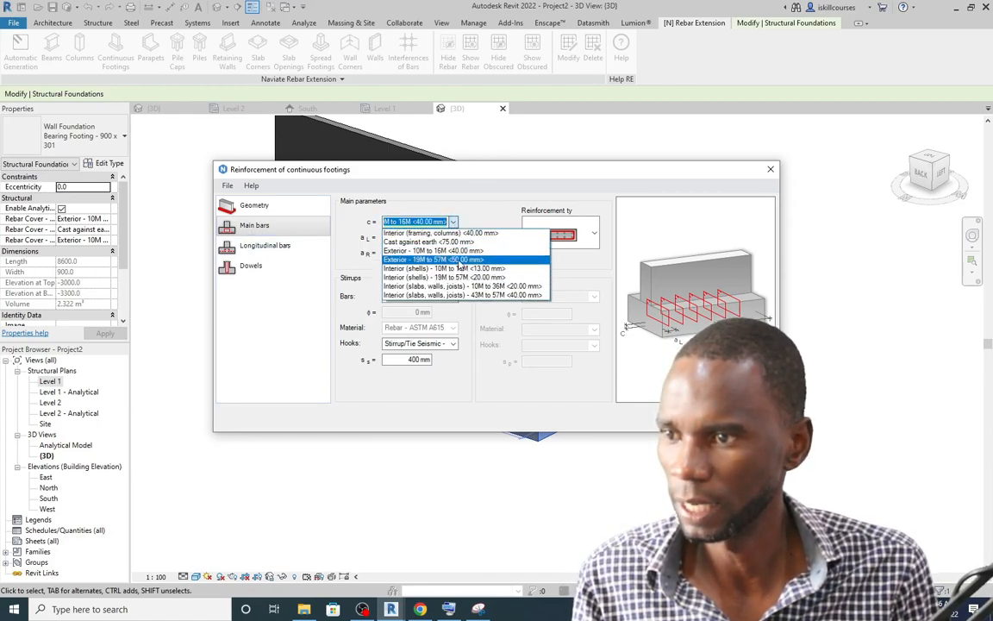
pyautogui.click(458, 260)
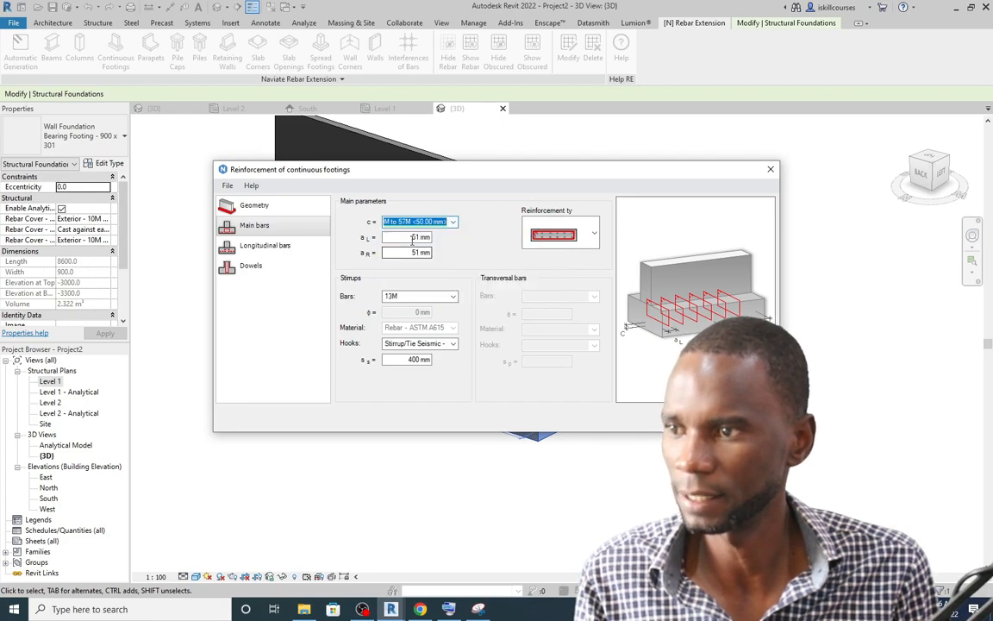
pyautogui.click(438, 239)
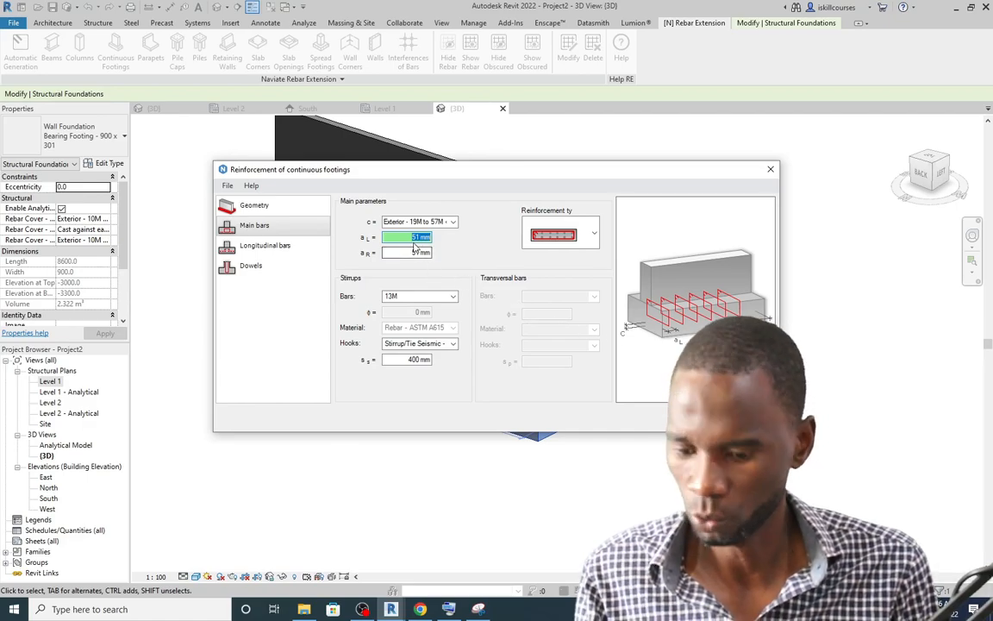
pyautogui.write('50')
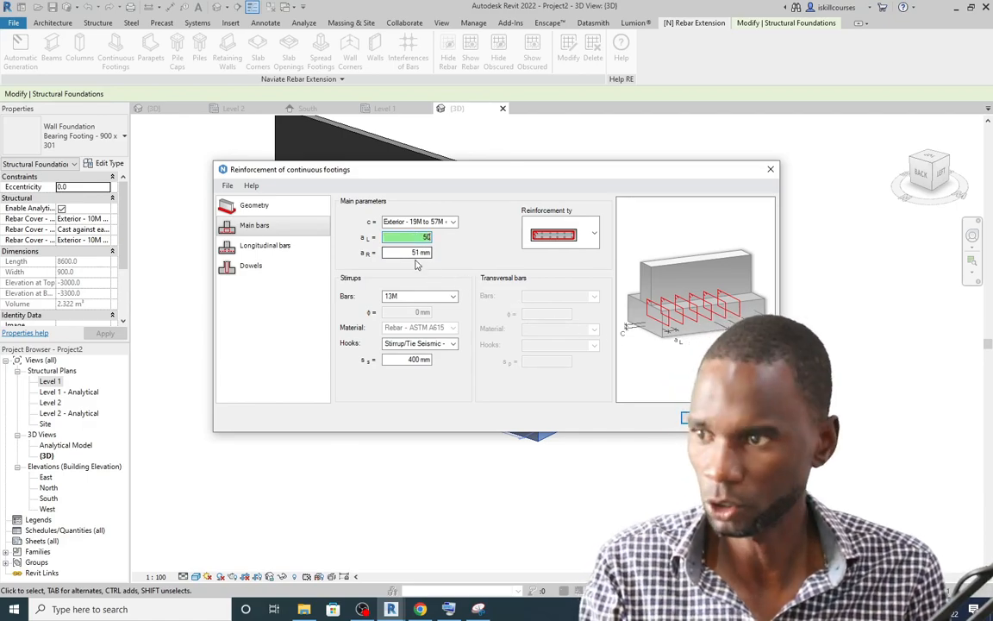
pyautogui.press('Tab')
pyautogui.write('5')
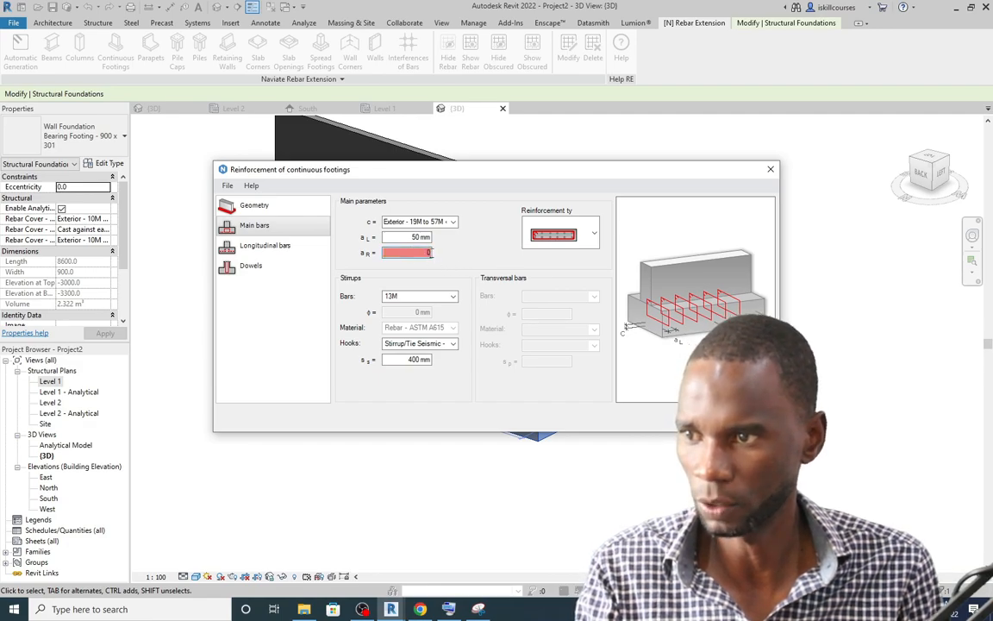
pyautogui.write('0')
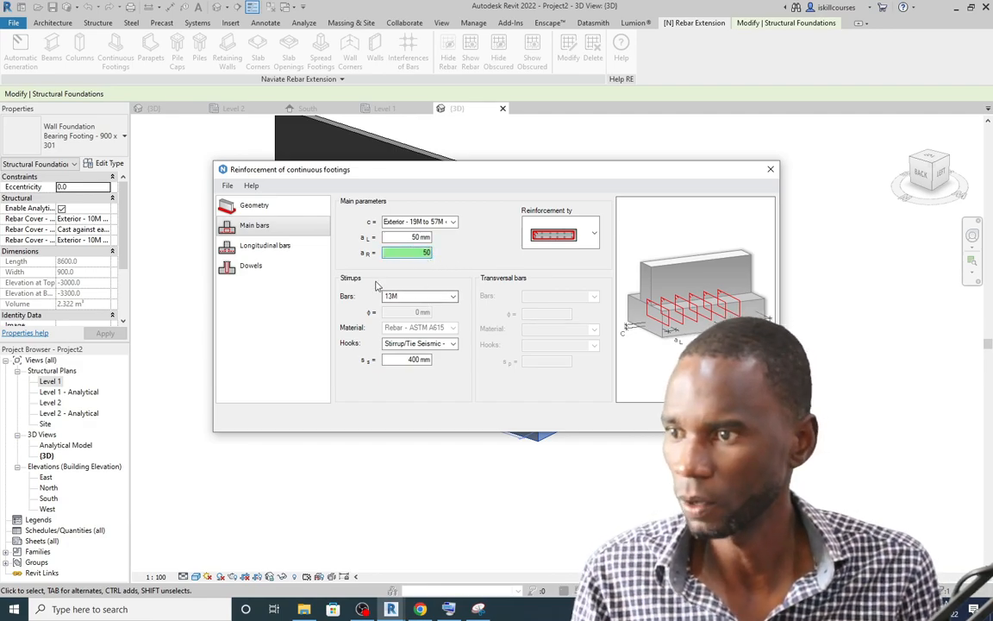
# Define the footing's stirrups as 10M bars with Stirrup/Tie - 135 deg. hooks at 300 mm spacing
pyautogui.click(420, 296)
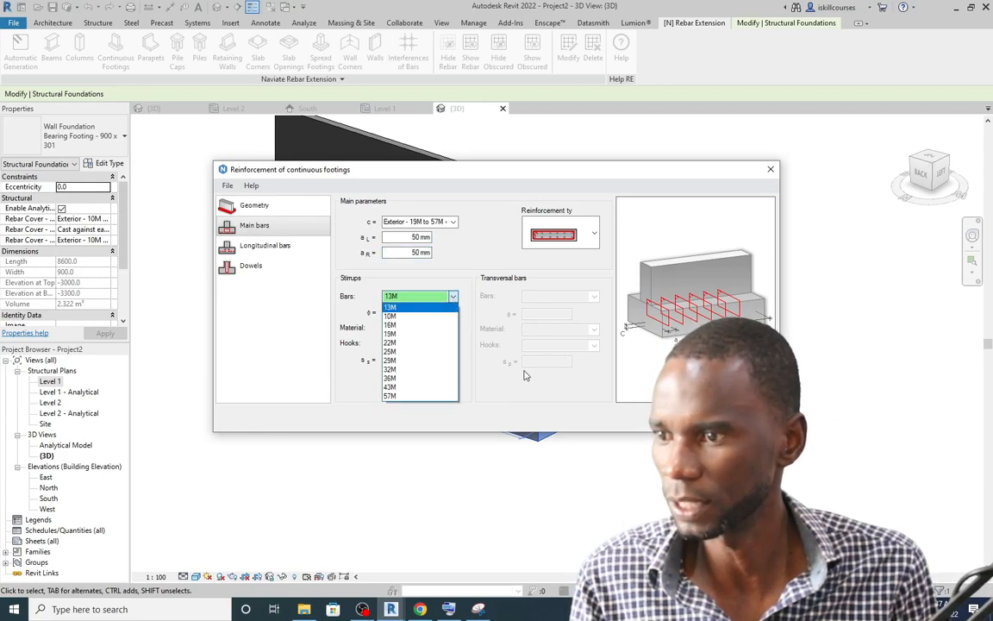
pyautogui.click(395, 316)
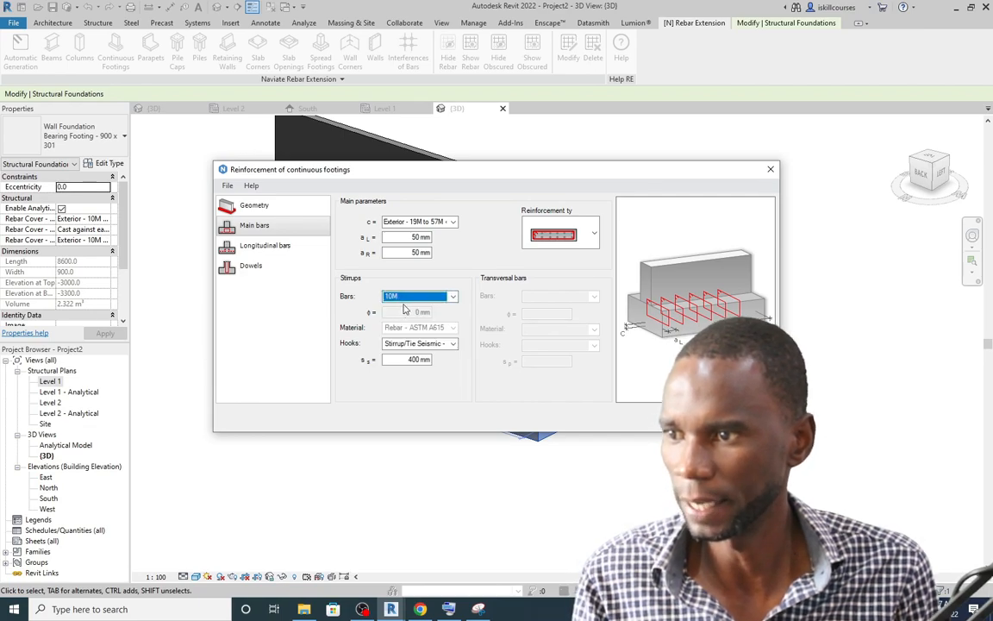
pyautogui.click(453, 344)
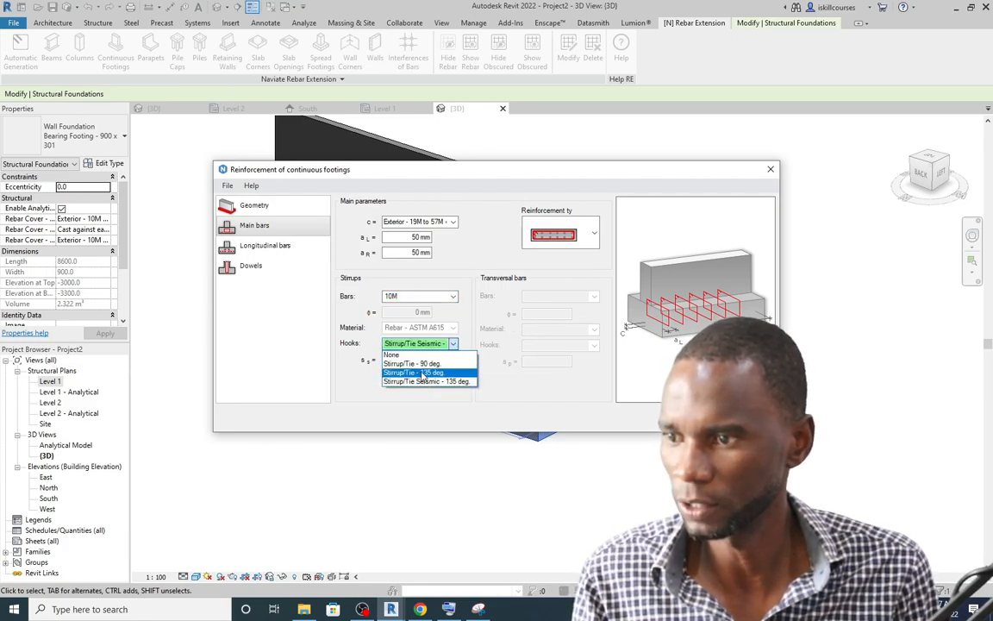
pyautogui.click(434, 372)
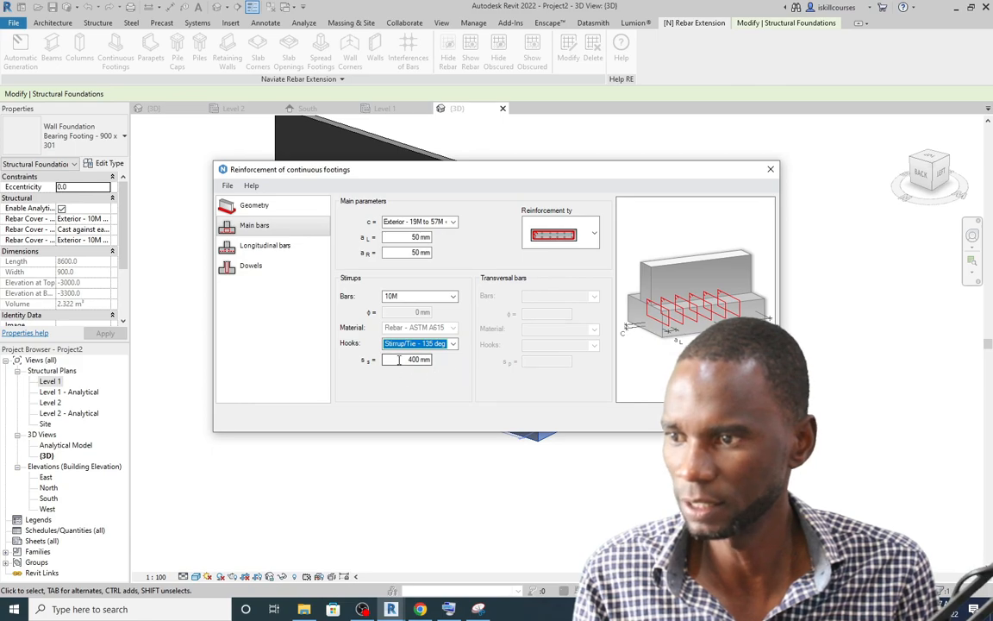
pyautogui.press('Tab')
pyautogui.write('3')
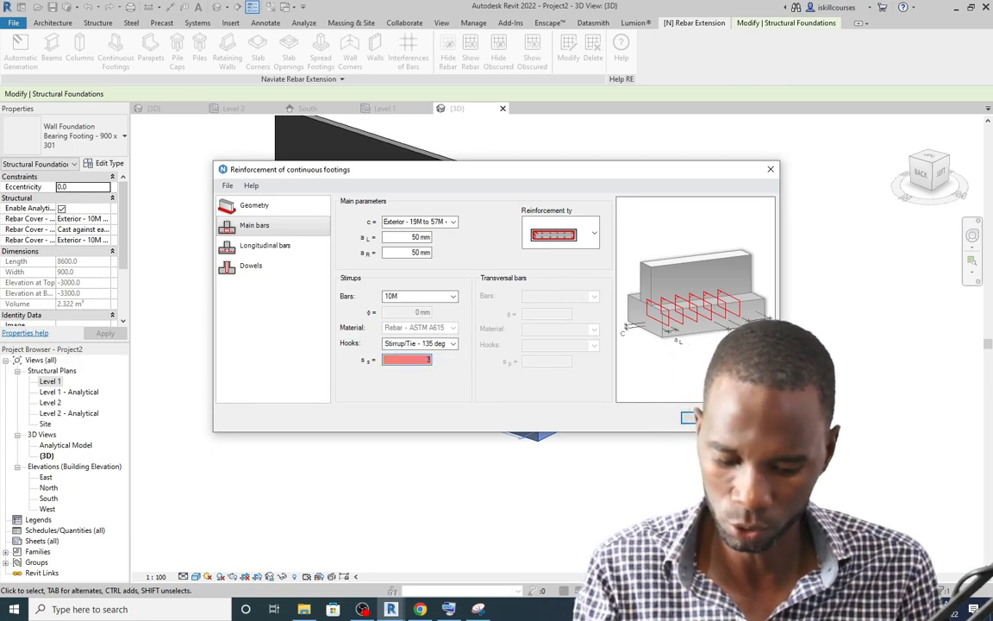
pyautogui.write('00')
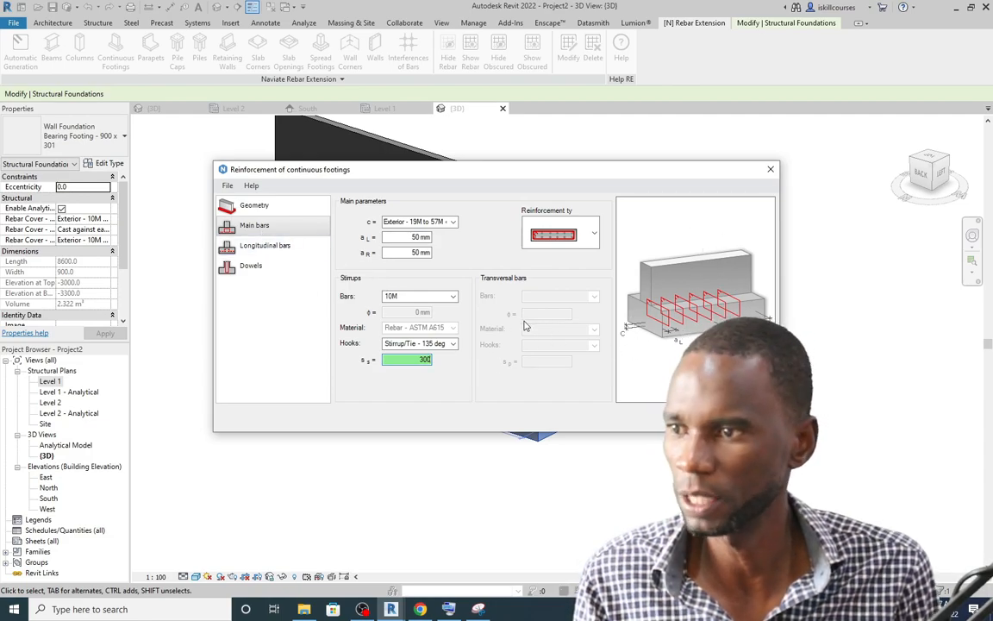
# Set the bottom and top longitudinal bars inside the stirrups to 16M, with None for the bottom bar hooks
pyautogui.click(263, 245)
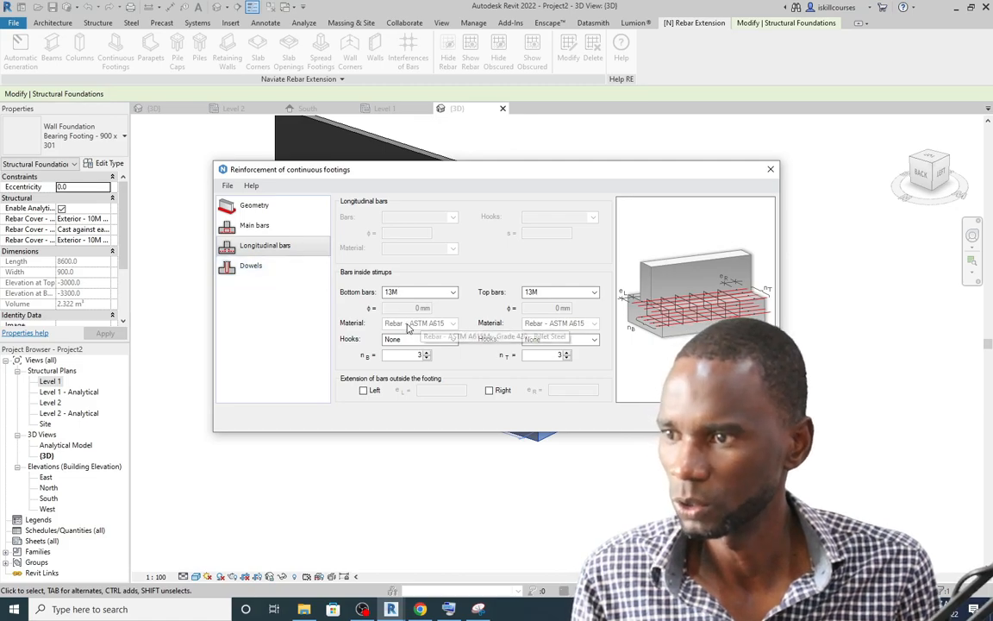
pyautogui.click(415, 292)
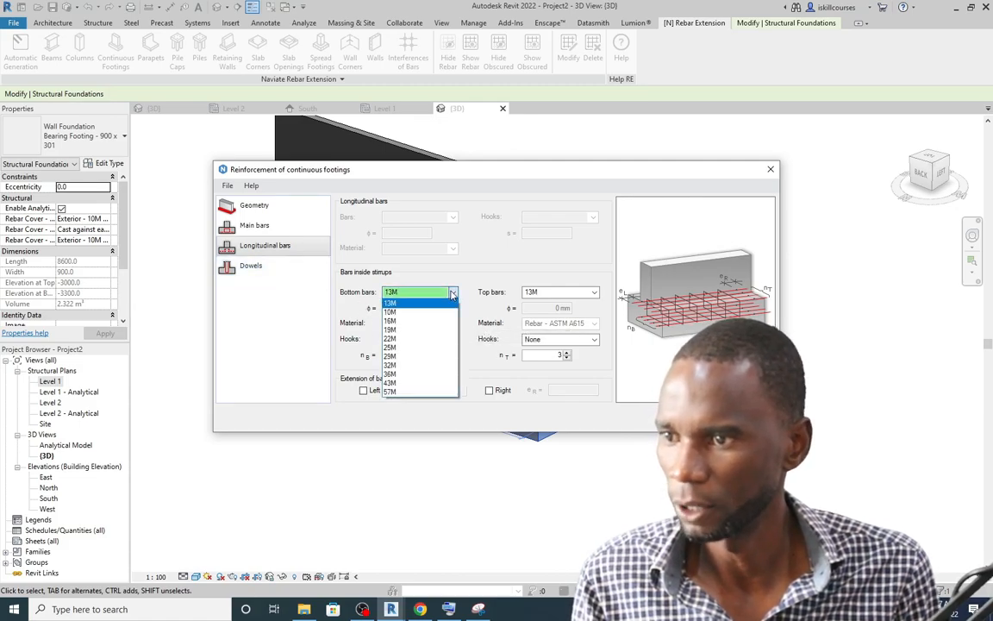
pyautogui.click(399, 322)
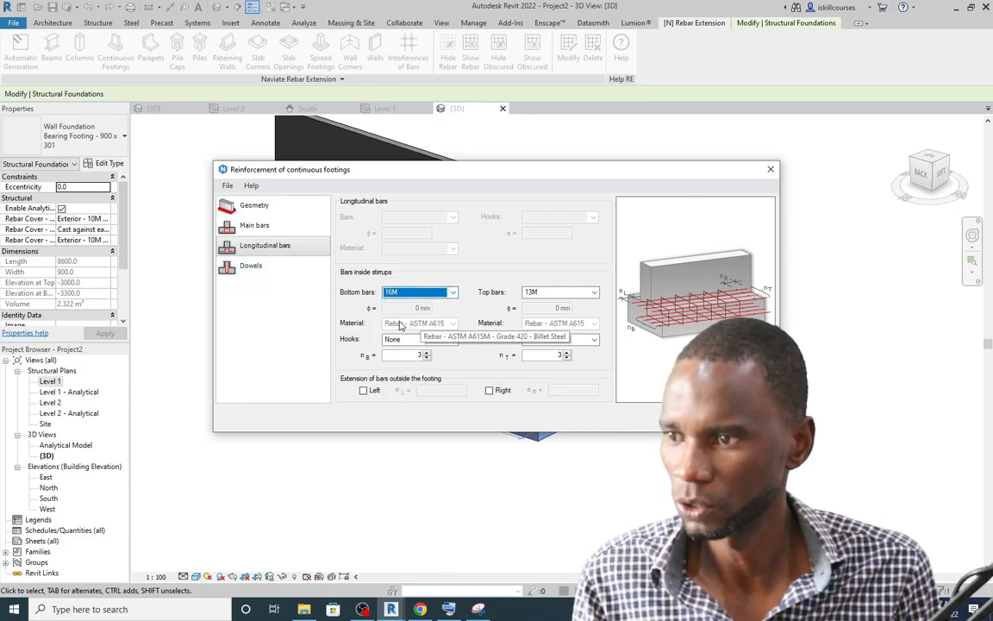
pyautogui.click(595, 292)
pyautogui.click(545, 321)
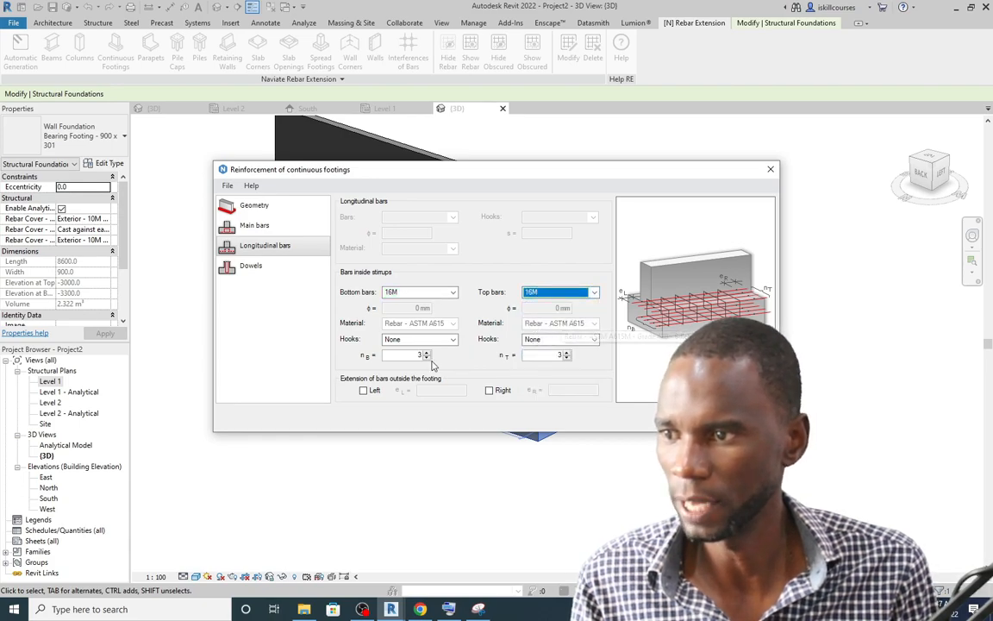
pyautogui.click(453, 339)
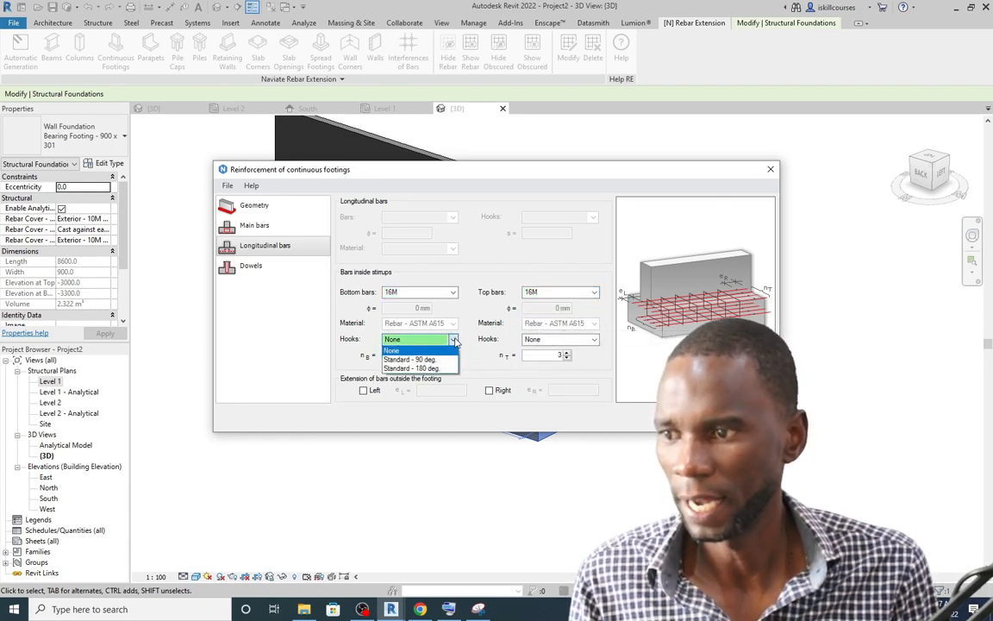
pyautogui.click(455, 343)
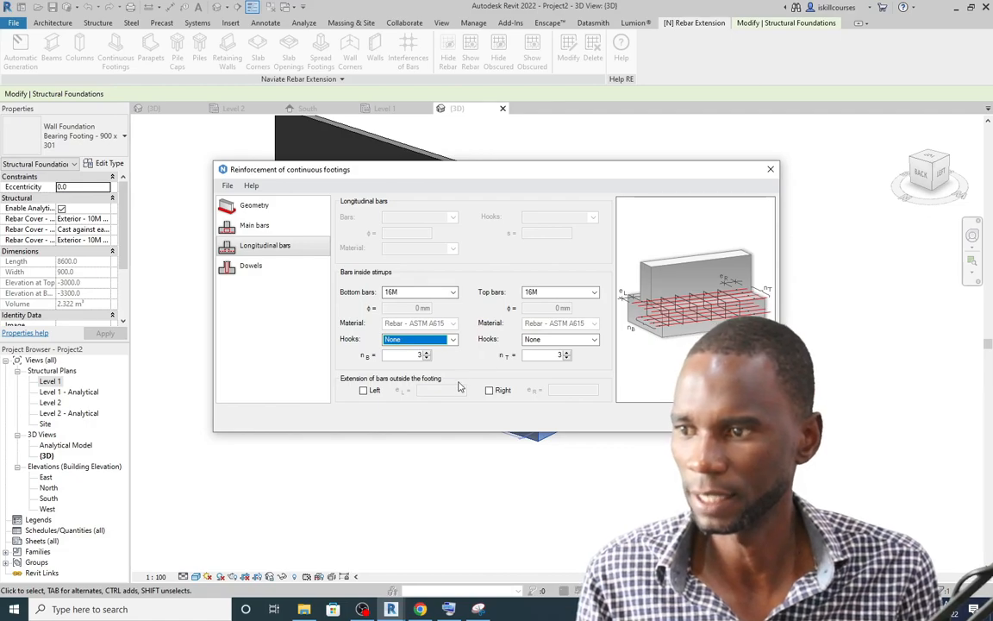
# Define the wall dowels with the first U-shaped dowel type, 16M bars and None for the top hooks
pyautogui.click(249, 267)
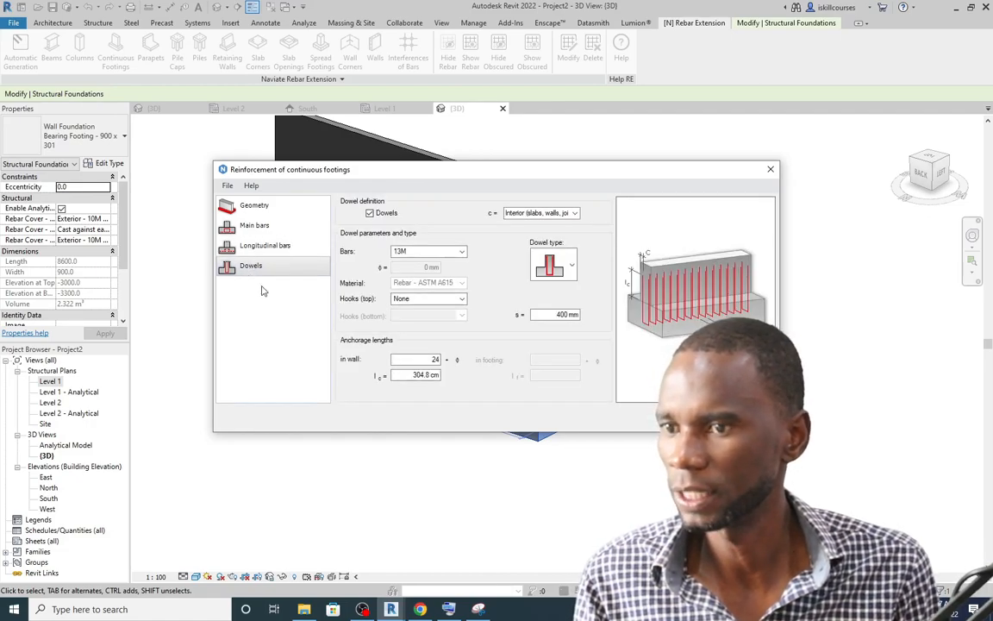
pyautogui.click(572, 267)
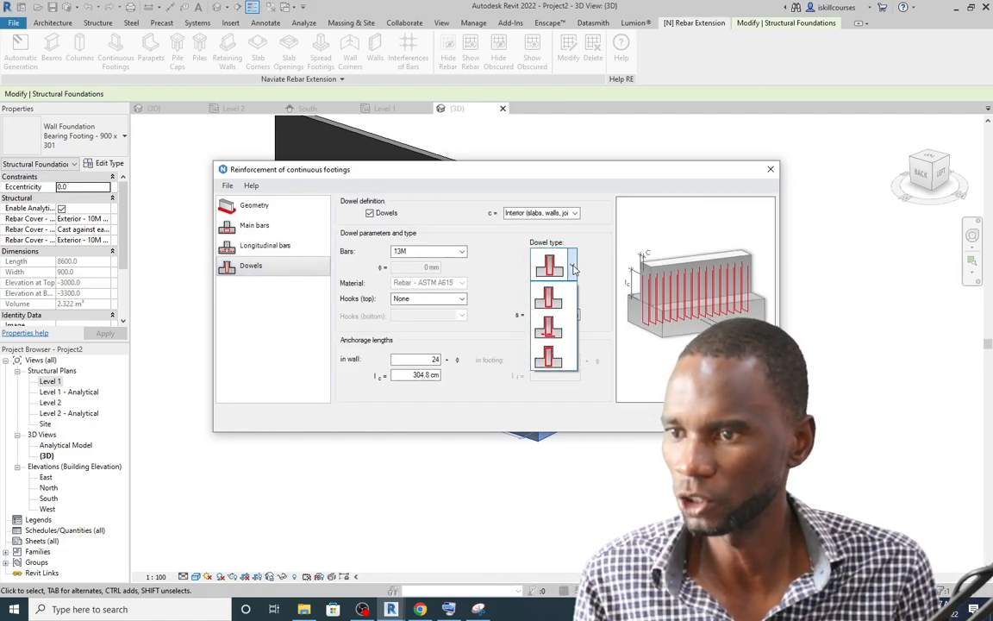
pyautogui.click(552, 300)
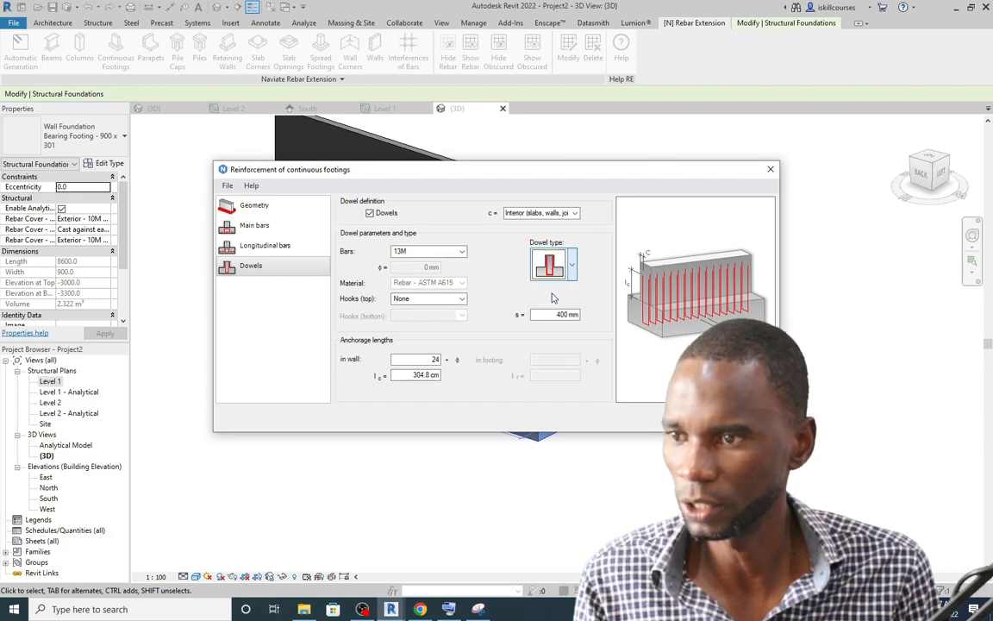
pyautogui.click(462, 252)
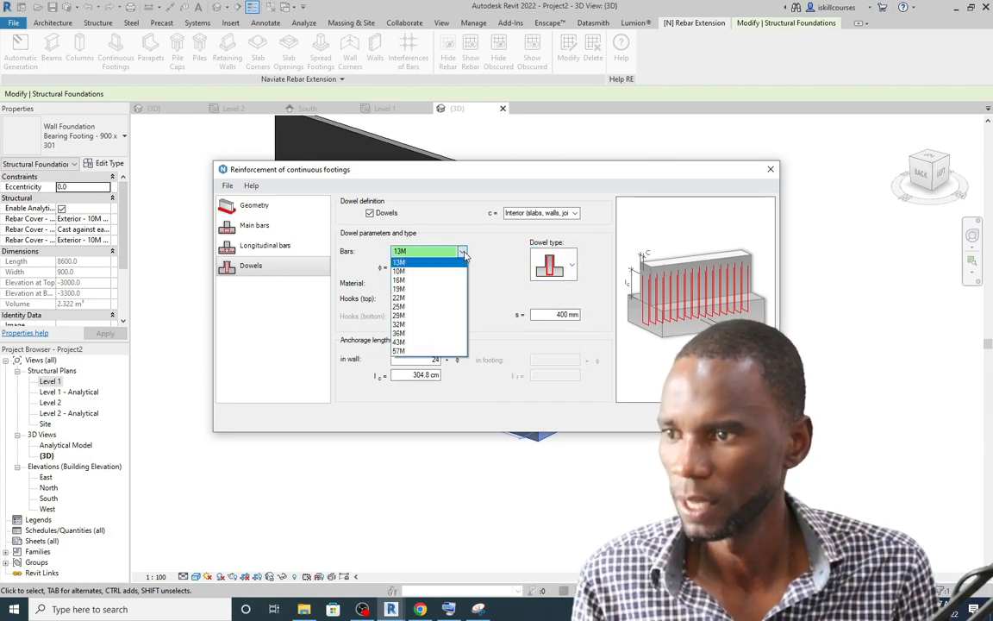
pyautogui.click(405, 279)
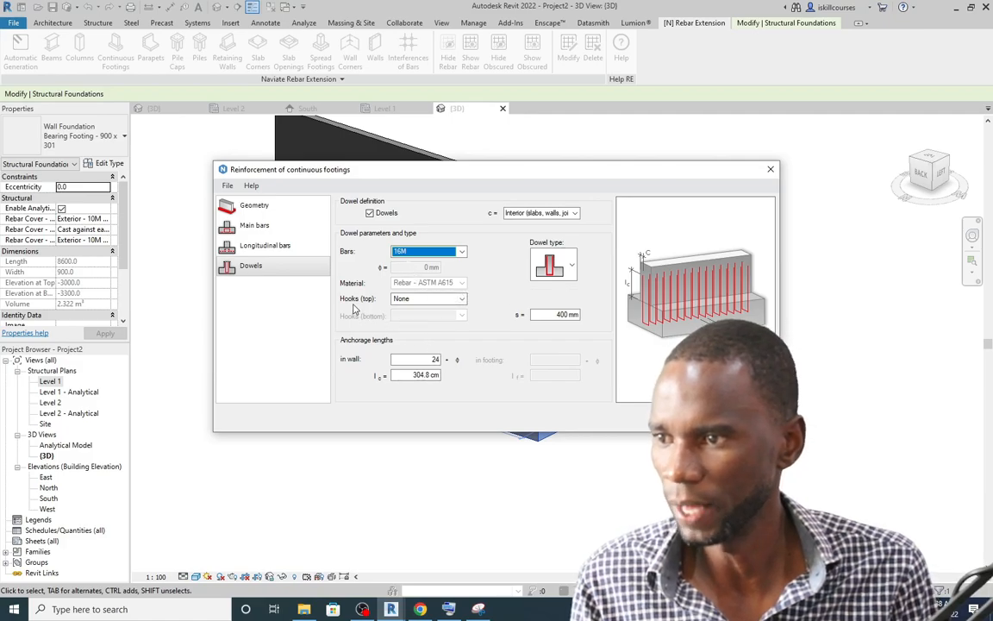
pyautogui.click(462, 298)
pyautogui.click(414, 309)
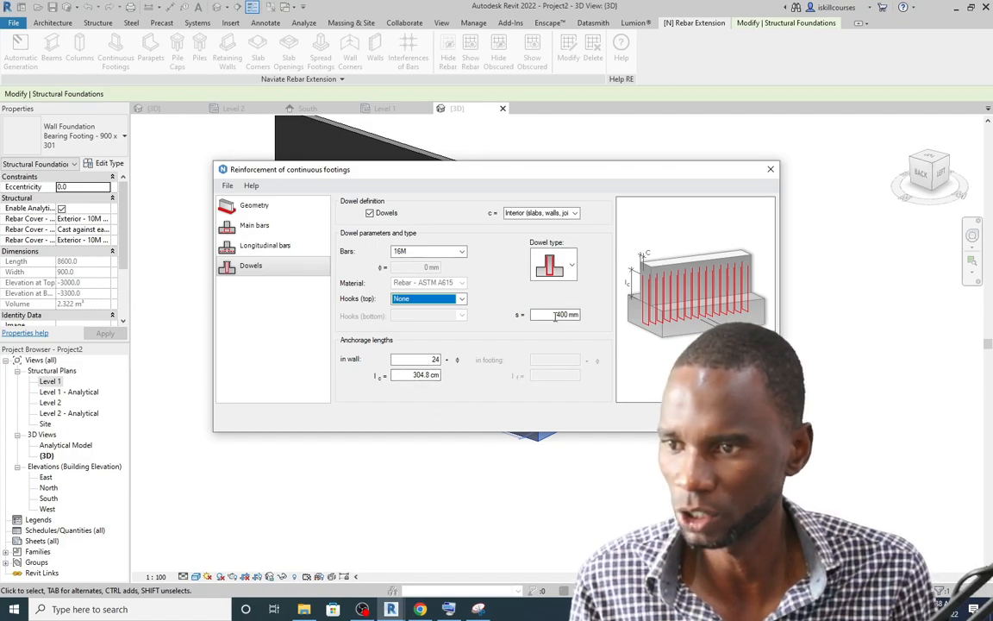
# Set the dowel spacing to 300 mm and generate the footing reinforcement
pyautogui.press('Tab')
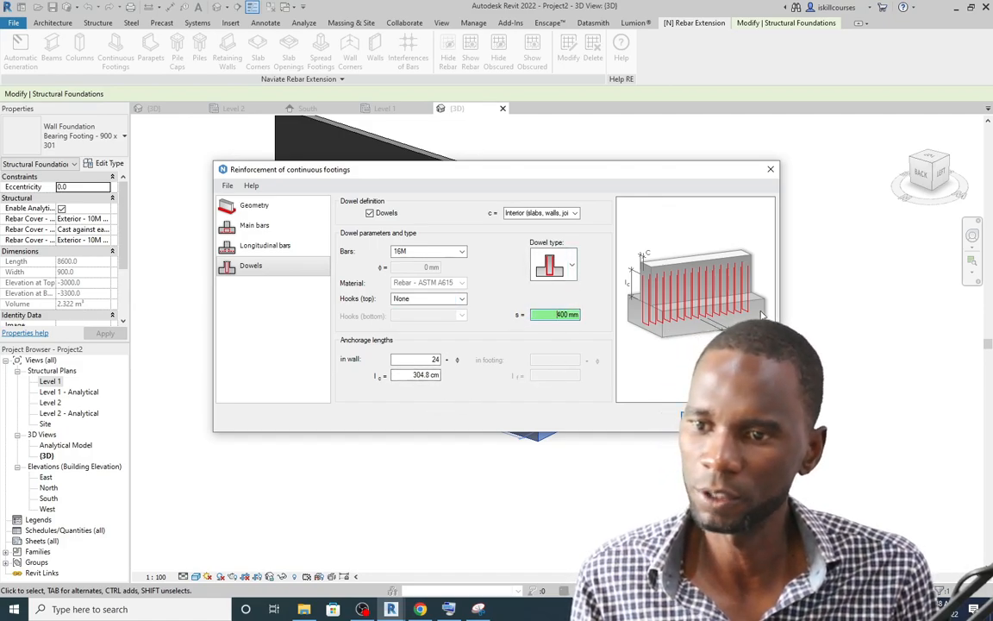
pyautogui.moveTo(556, 314); pyautogui.dragTo(581, 314)
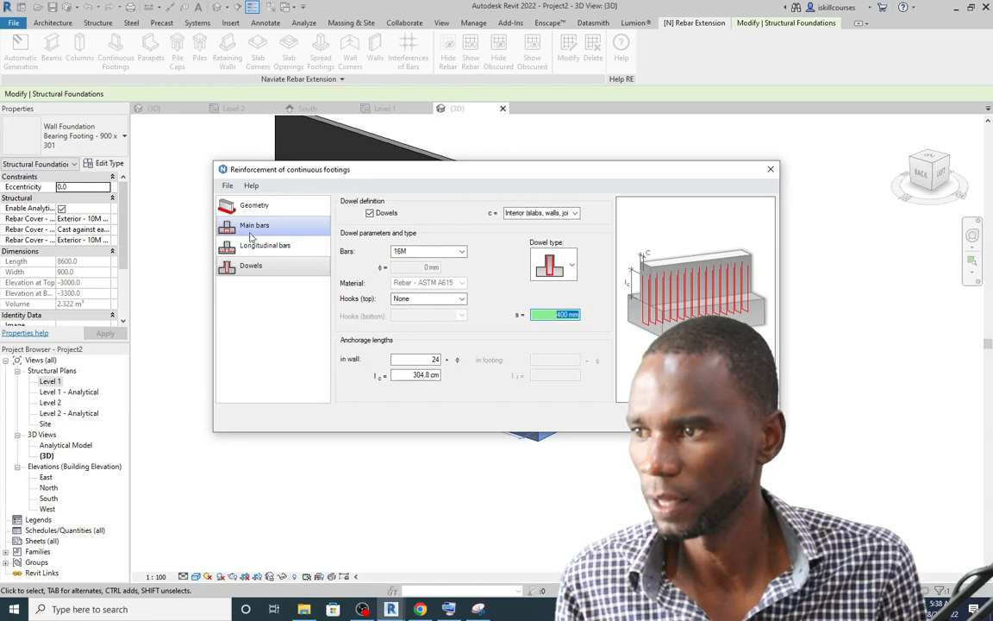
pyautogui.write('300')
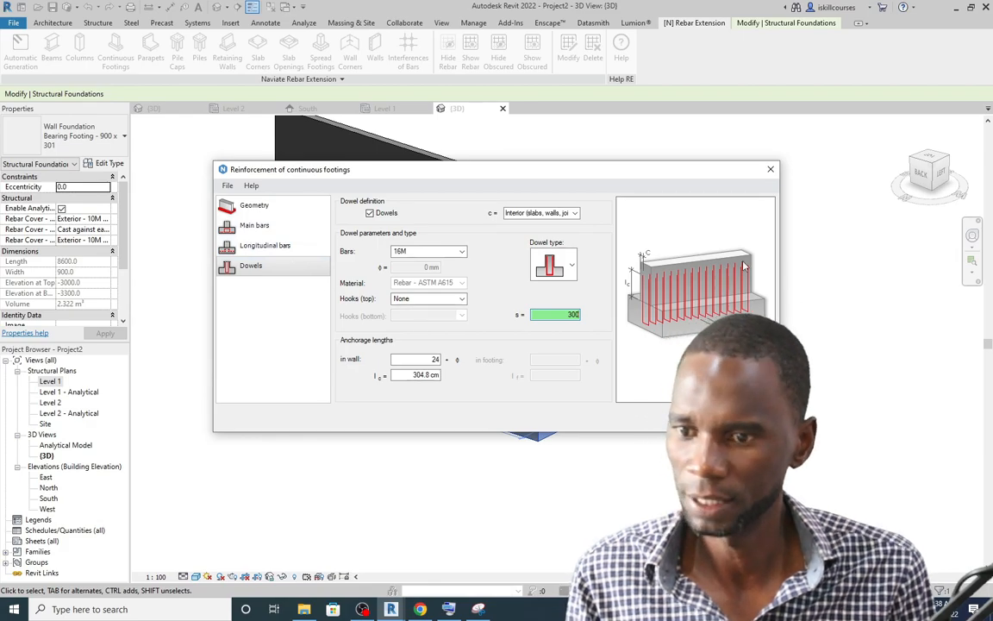
pyautogui.press('Return')
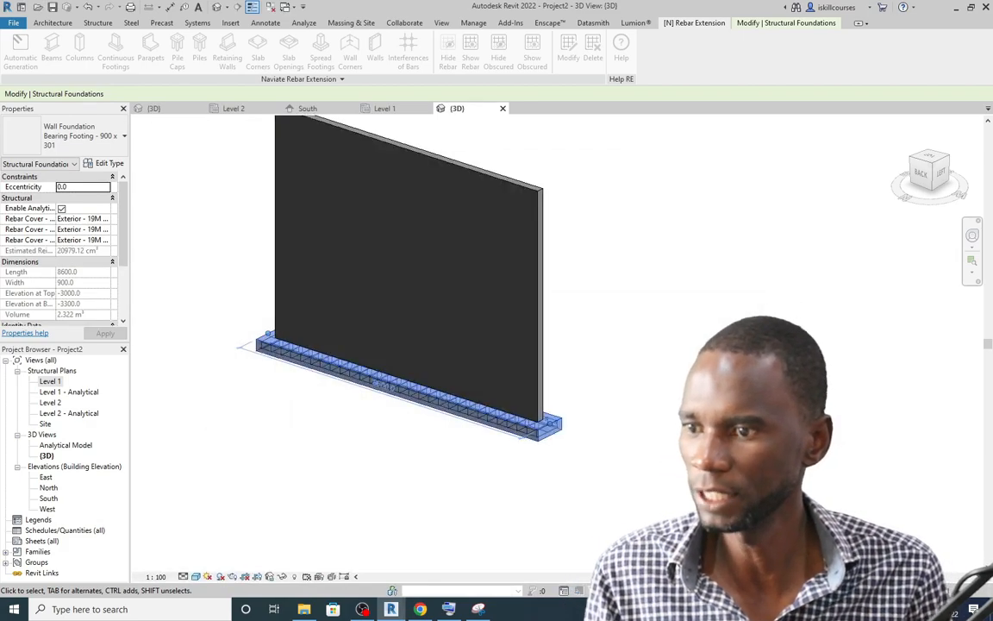
# Select the whole wall and footing model and filter the selection down to the Structural Rebar category only
pyautogui.click(469, 454)
pyautogui.scroll(2, 492, 434)
pyautogui.scroll(-2, 486, 436)
pyautogui.scroll(-1, 491, 448)
pyautogui.moveTo(639, 502); pyautogui.dragTo(243, 318)
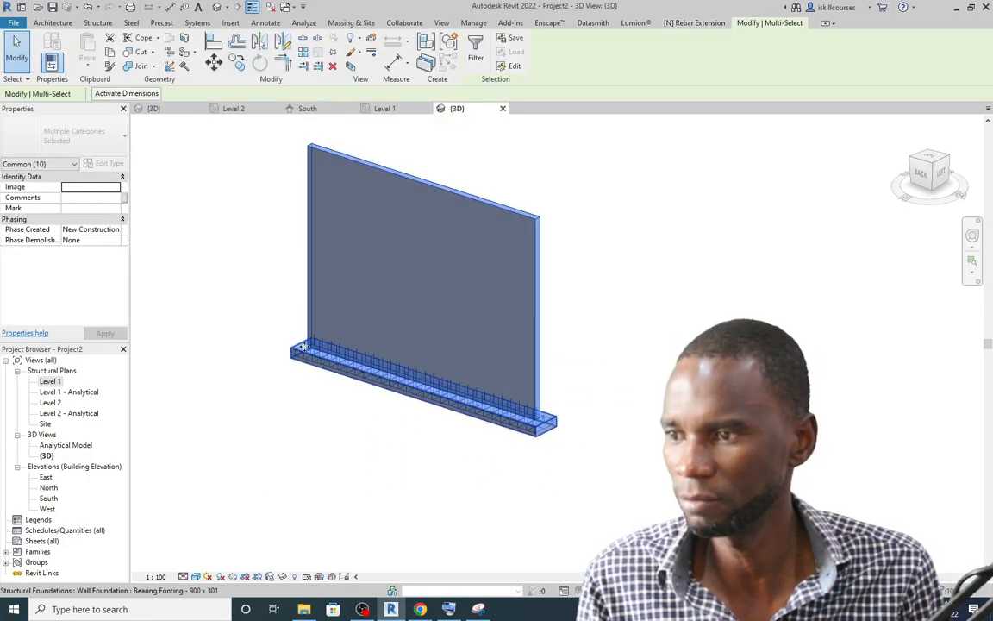
pyautogui.click(475, 50)
pyautogui.click(572, 246)
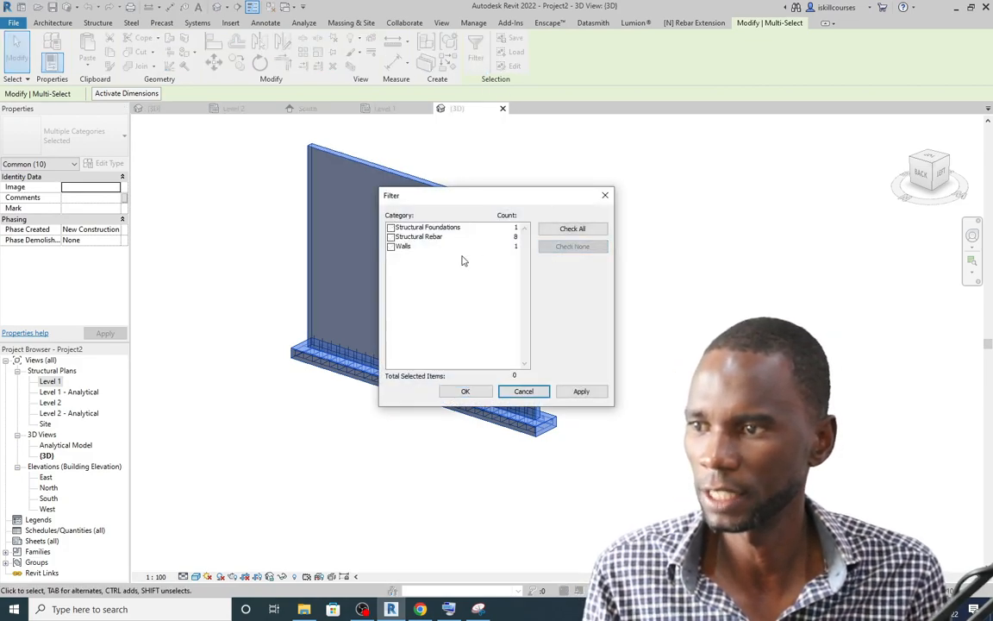
pyautogui.click(391, 236)
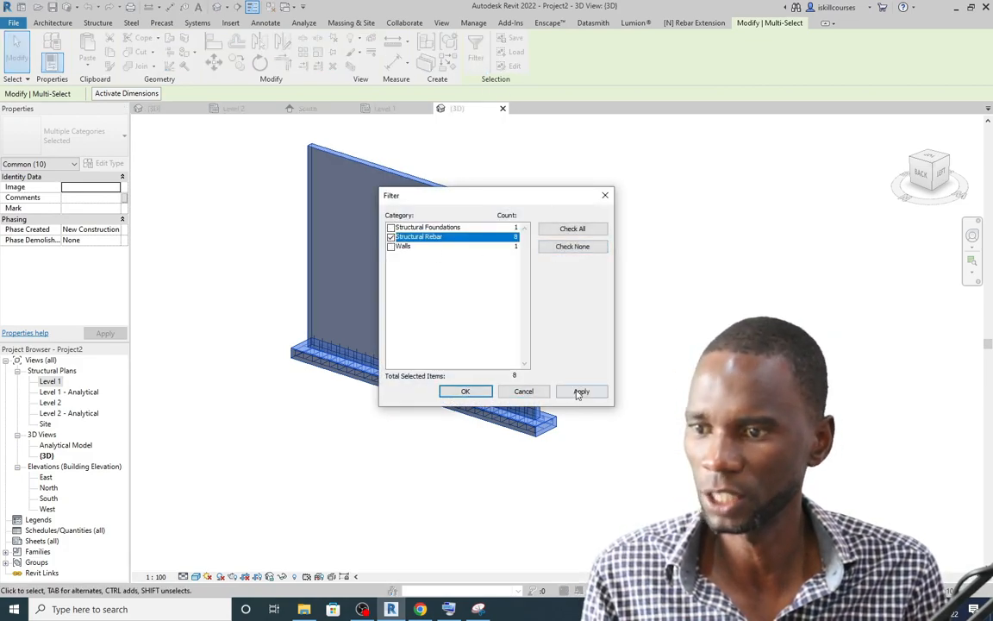
pyautogui.click(582, 392)
pyautogui.click(466, 391)
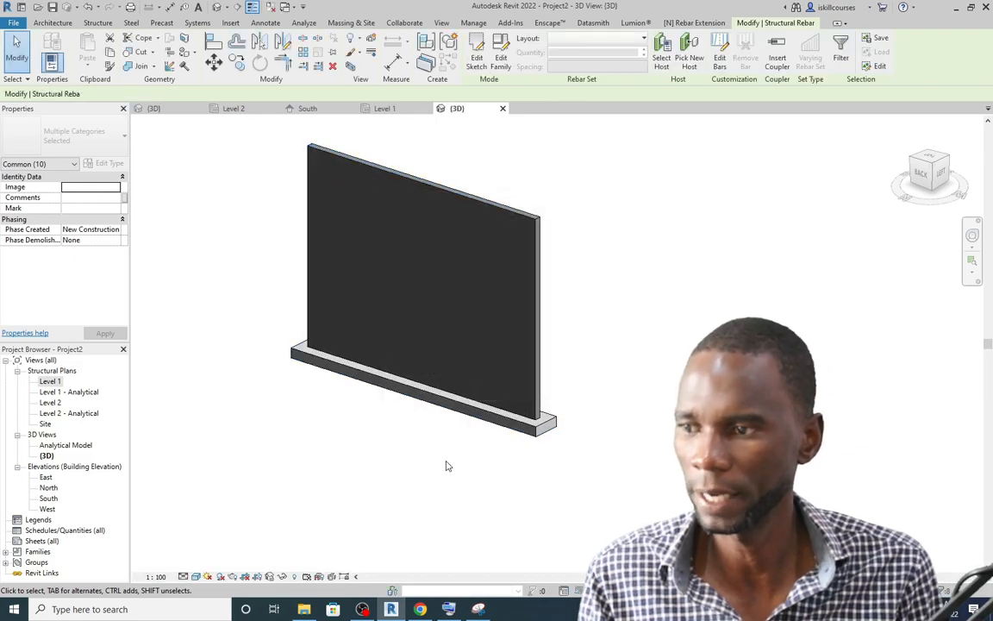
# Set the selected rebar to view as solid in the Analytical Model and {3D} views, and unobscured only in {3D}
pyautogui.scroll(-4, 84, 276)
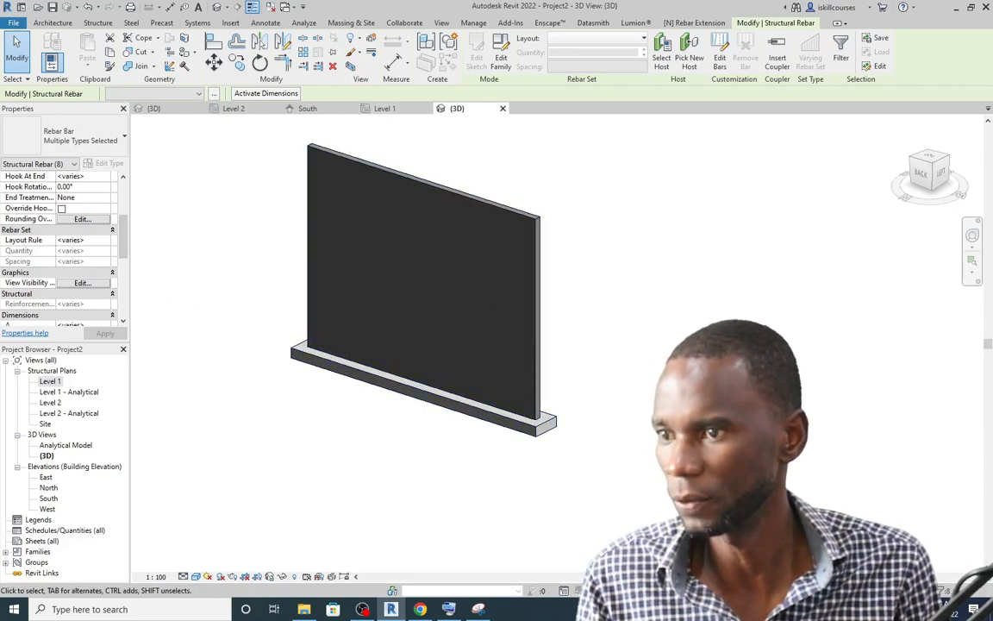
pyautogui.click(82, 283)
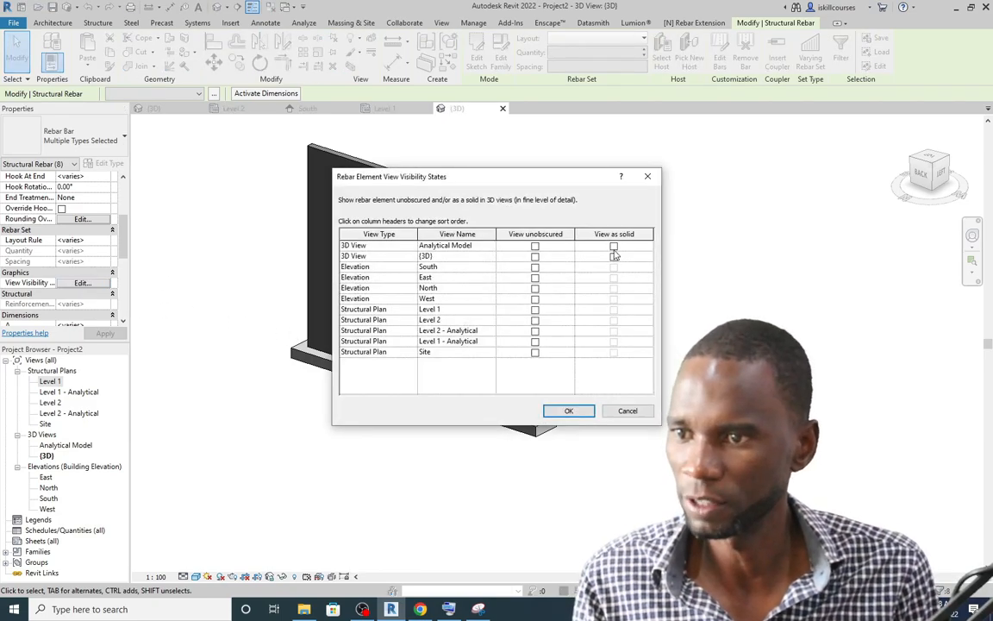
pyautogui.click(613, 256)
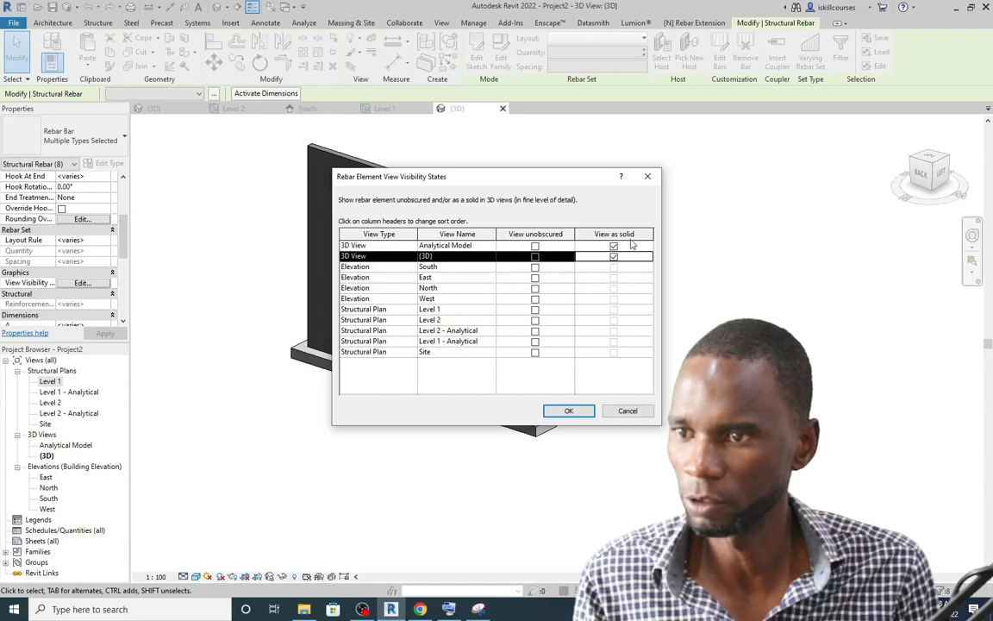
pyautogui.click(534, 245)
pyautogui.click(534, 256)
pyautogui.click(535, 266)
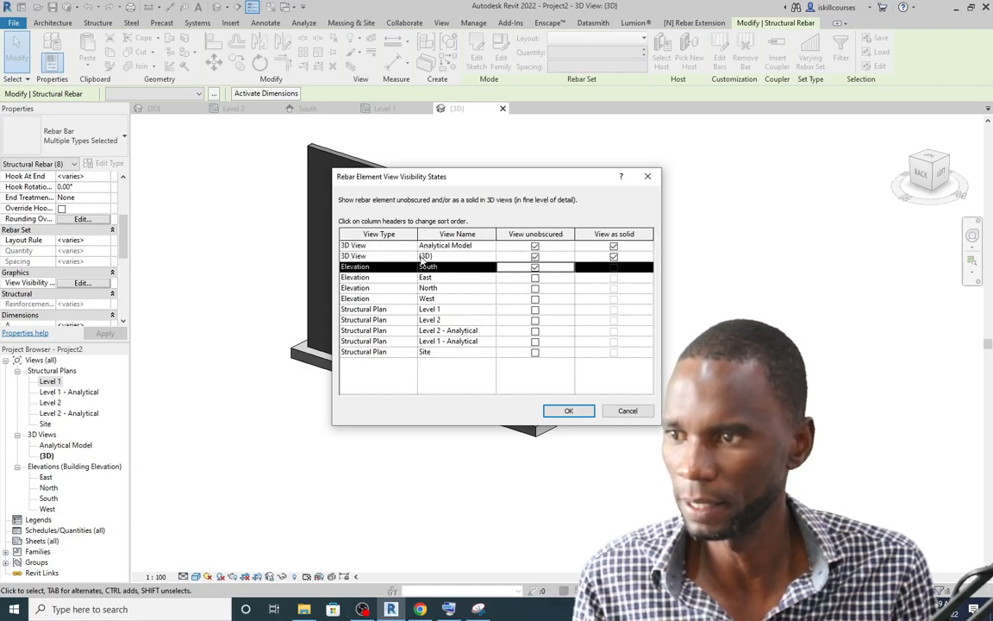
pyautogui.click(535, 246)
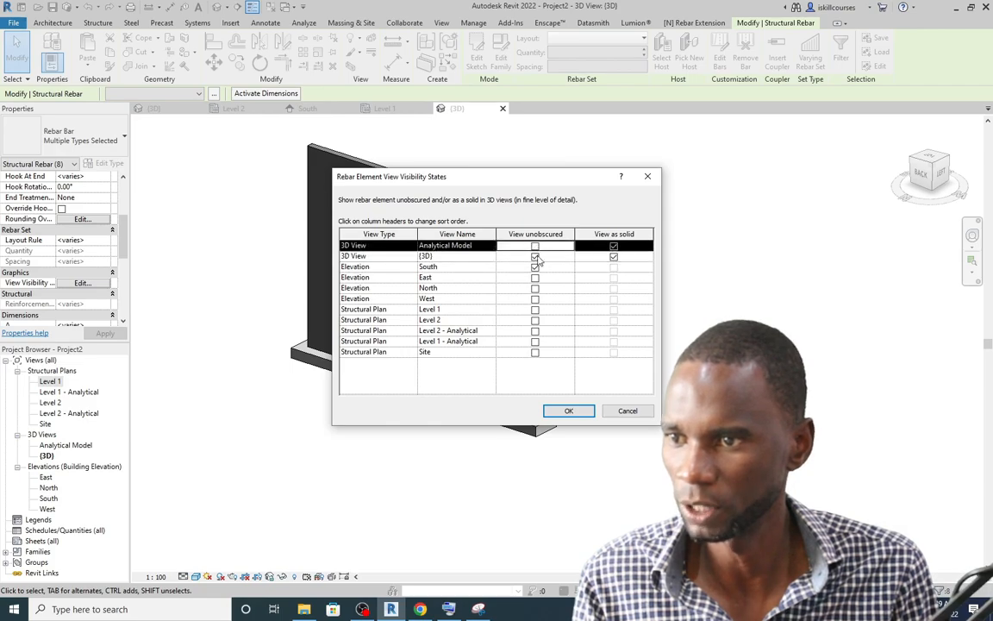
pyautogui.click(535, 268)
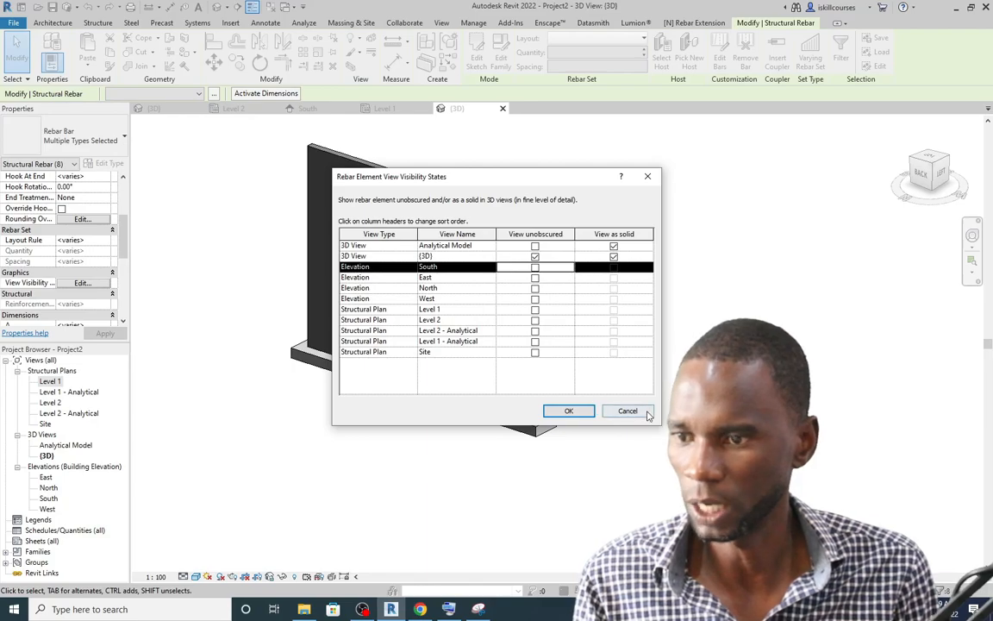
pyautogui.click(568, 411)
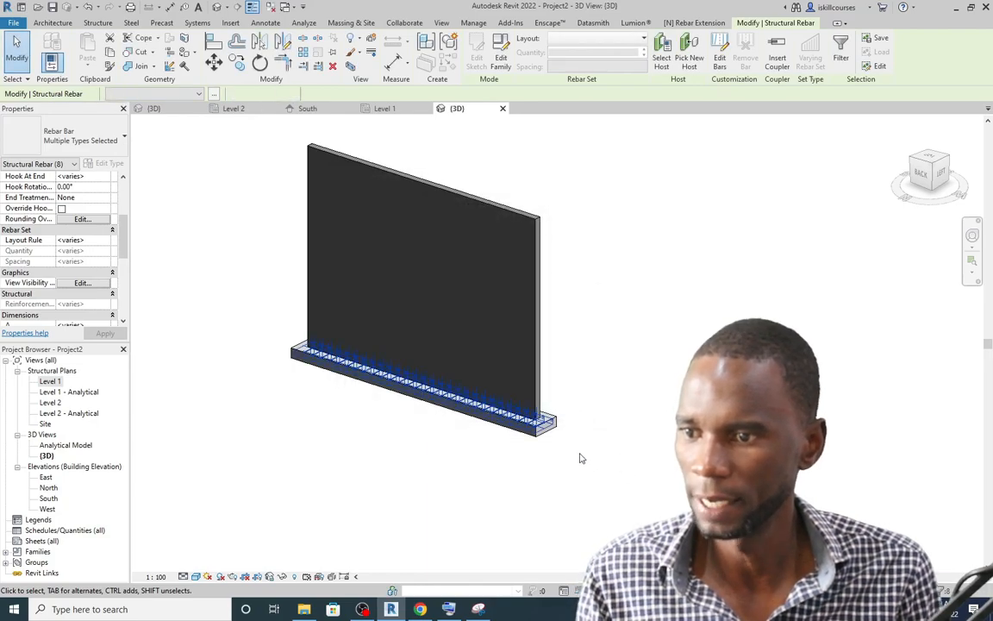
pyautogui.click(580, 458)
# Set the 3D view's detail level to Fine
pyautogui.scroll(6, 525, 439)
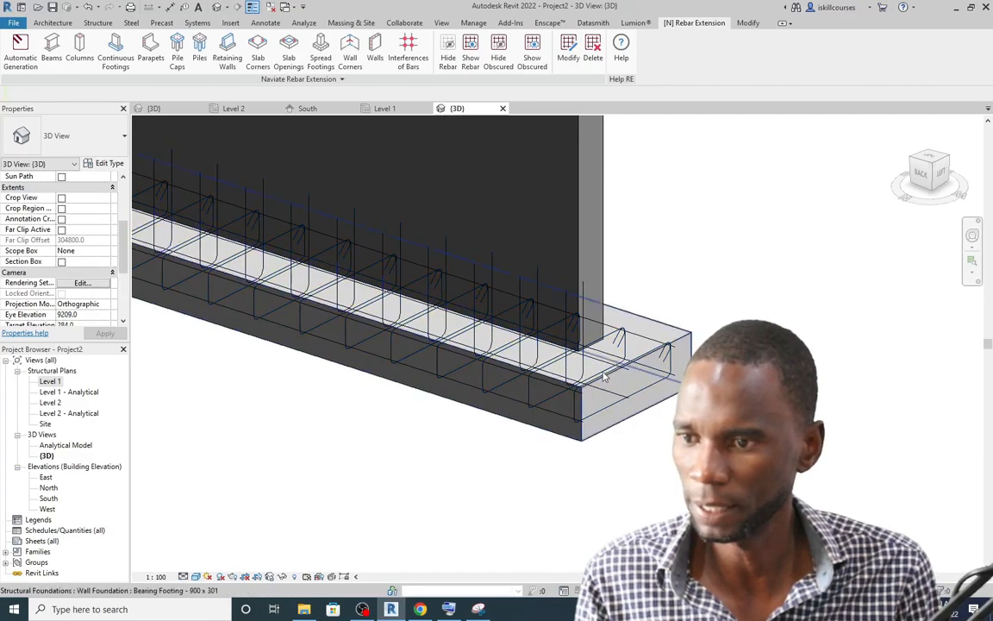
pyautogui.click(184, 577)
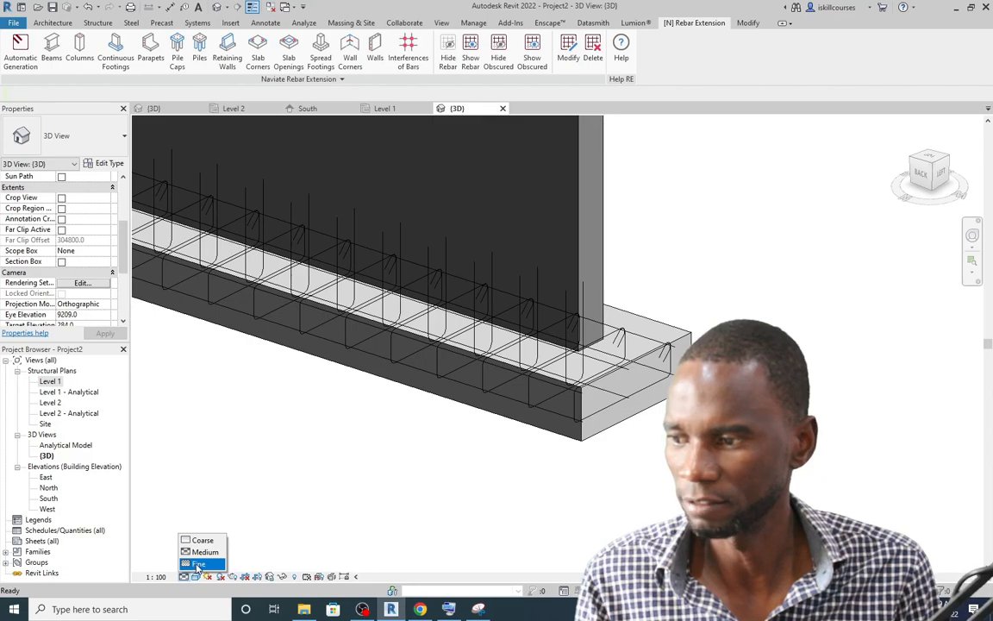
pyautogui.click(199, 563)
# Examine the footing's stirrups, longitudinal bars and dowels from several angles, including close up at the footing's end
pyautogui.scroll(3, 603, 382)
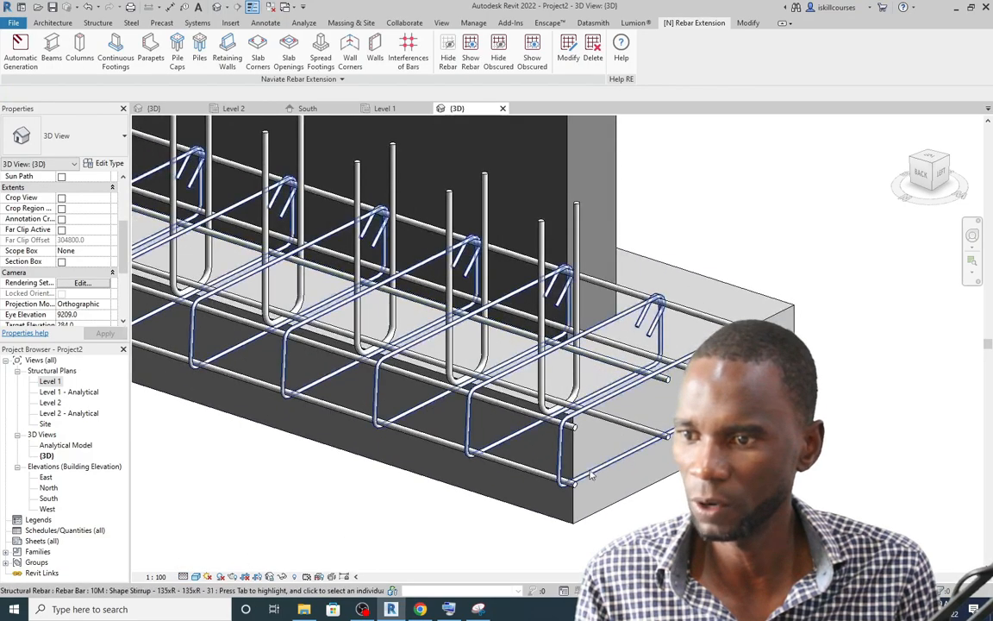
pyautogui.scroll(-4, 631, 428)
pyautogui.scroll(-4, 631, 428)
pyautogui.scroll(4, 519, 374)
pyautogui.scroll(-2, 487, 405)
pyautogui.keyDown('shift'); pyautogui.moveTo(532, 476); pyautogui.dragTo(226, 540, button='middle'); pyautogui.keyUp('shift')
pyautogui.keyDown('shift'); pyautogui.moveTo(655, 489); pyautogui.dragTo(902, 476, button='middle'); pyautogui.keyUp('shift')
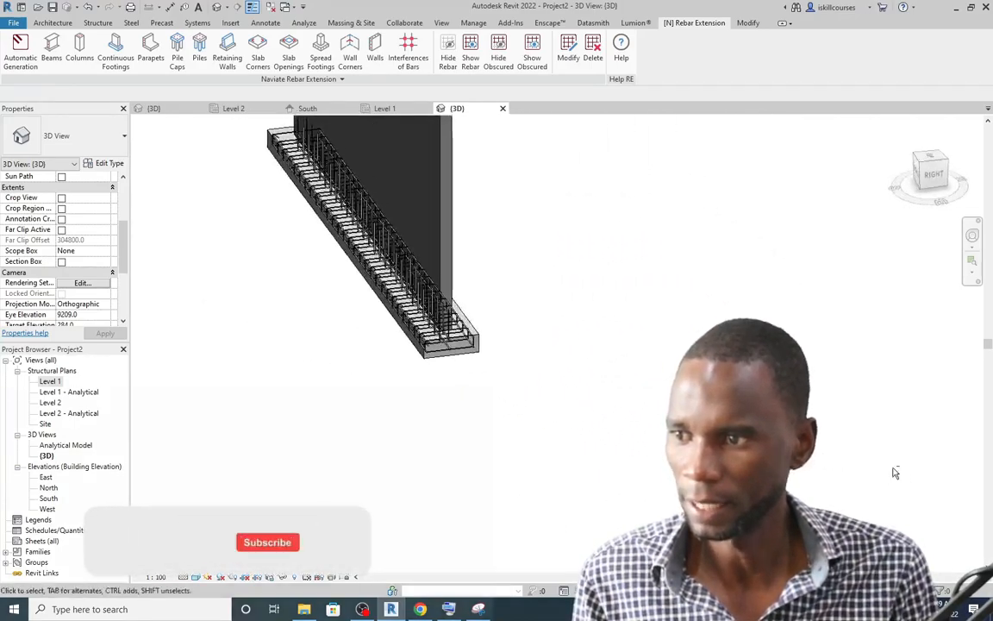
pyautogui.scroll(-2, 743, 473)
pyautogui.scroll(5, 543, 371)
pyautogui.scroll(-1, 546, 422)
pyautogui.moveTo(477, 502)
pyautogui.keyDown('shift'); pyautogui.mouseDown(button='middle')
pyautogui.moveTo(518, 457)
pyautogui.moveTo(474, 485)
pyautogui.mouseUp(button='middle'); pyautogui.keyUp('shift')
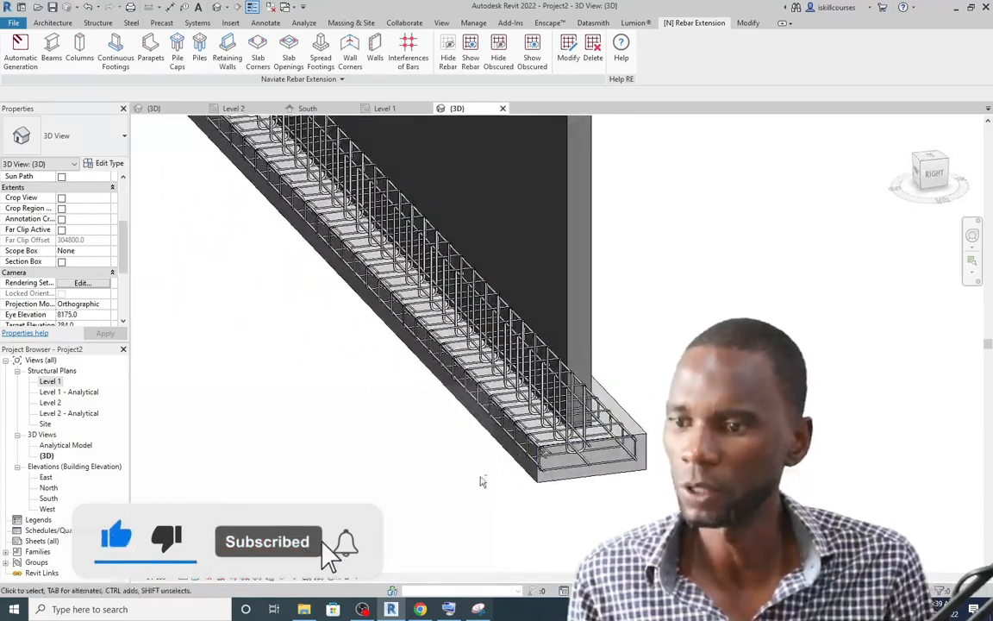
pyautogui.scroll(3, 551, 424)
pyautogui.scroll(-3, 586, 393)
pyautogui.keyDown('shift'); pyautogui.moveTo(565, 490); pyautogui.dragTo(594, 459, button='middle'); pyautogui.keyUp('shift')
pyautogui.scroll(4, 637, 415)
pyautogui.scroll(-1, 464, 402)
pyautogui.scroll(1, 517, 482)
pyautogui.scroll(-1, 488, 465)
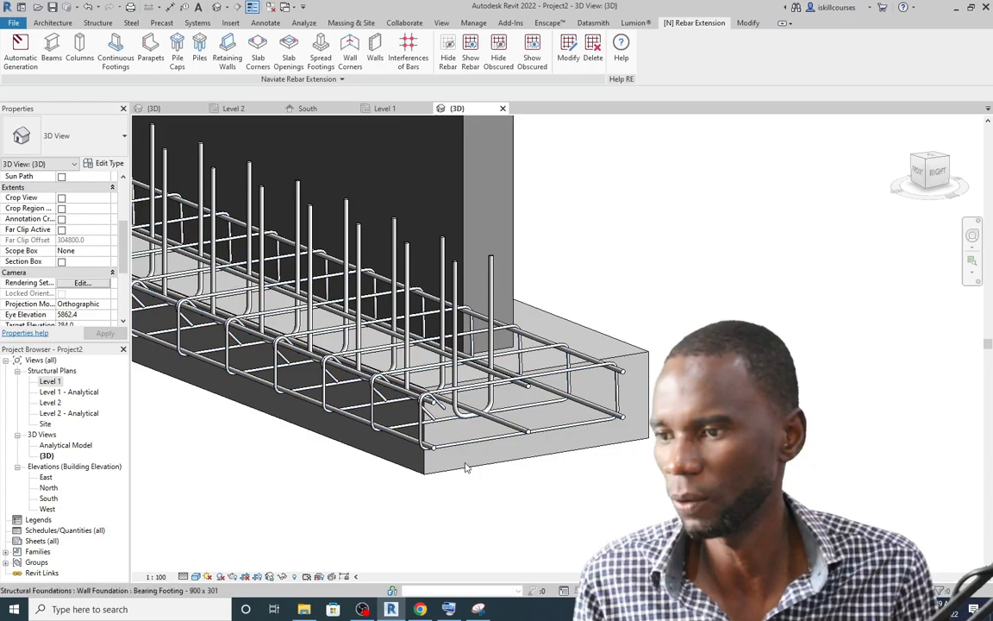
# Override the stirrup set's graphics by element in the 3D view, using Solid fill as the foreground surface pattern
pyautogui.click(465, 445)
pyautogui.rightClick(464, 445)
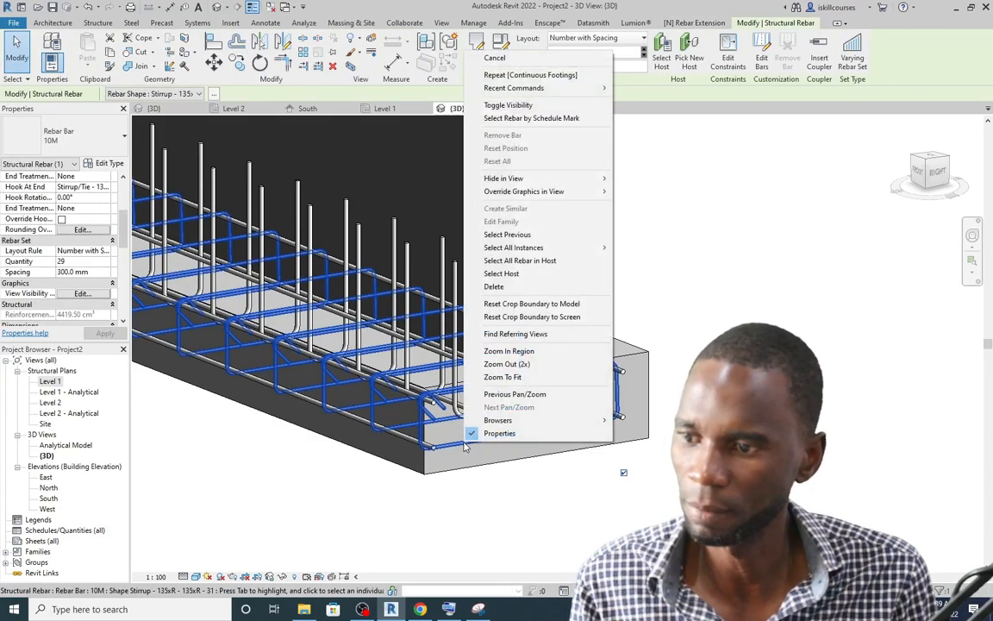
pyautogui.moveTo(562, 193)
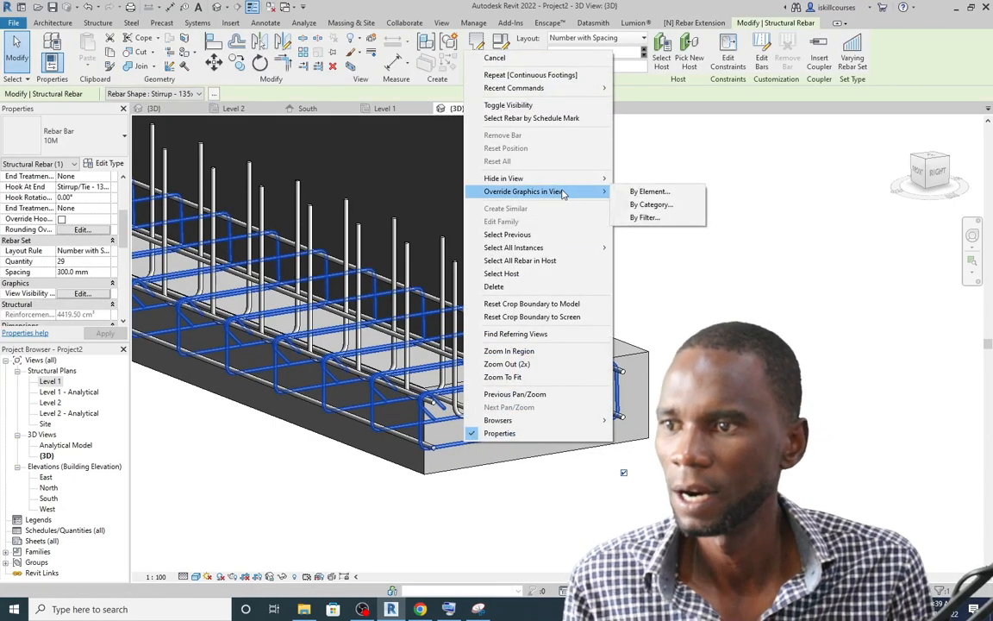
pyautogui.click(637, 192)
pyautogui.click(568, 199)
pyautogui.scroll(1, 552, 215)
pyautogui.click(534, 216)
# Set the stirrups' foreground surface pattern color to Magenta and apply the override
pyautogui.click(465, 216)
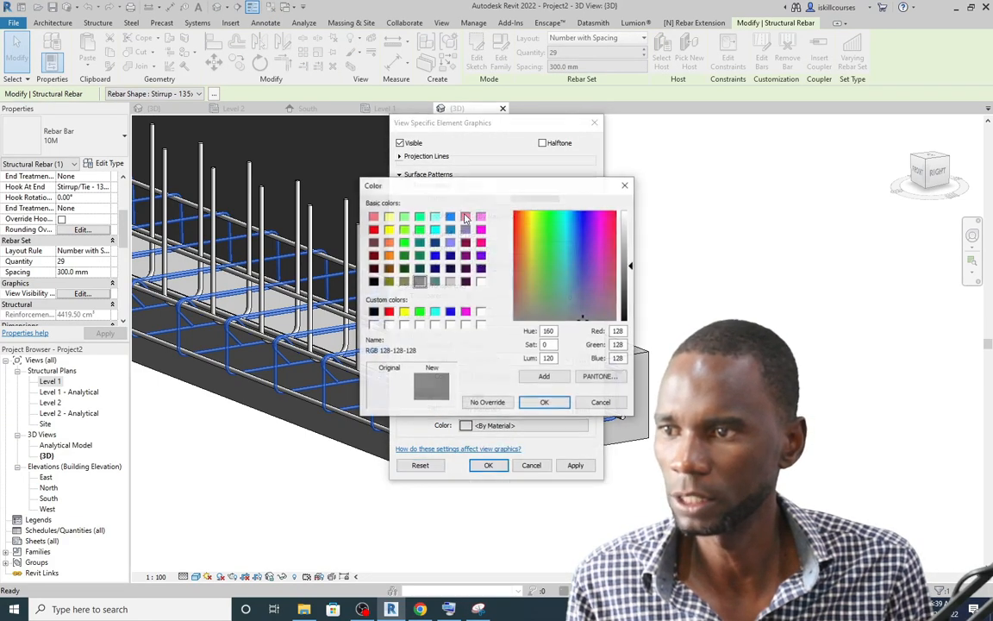
pyautogui.click(465, 312)
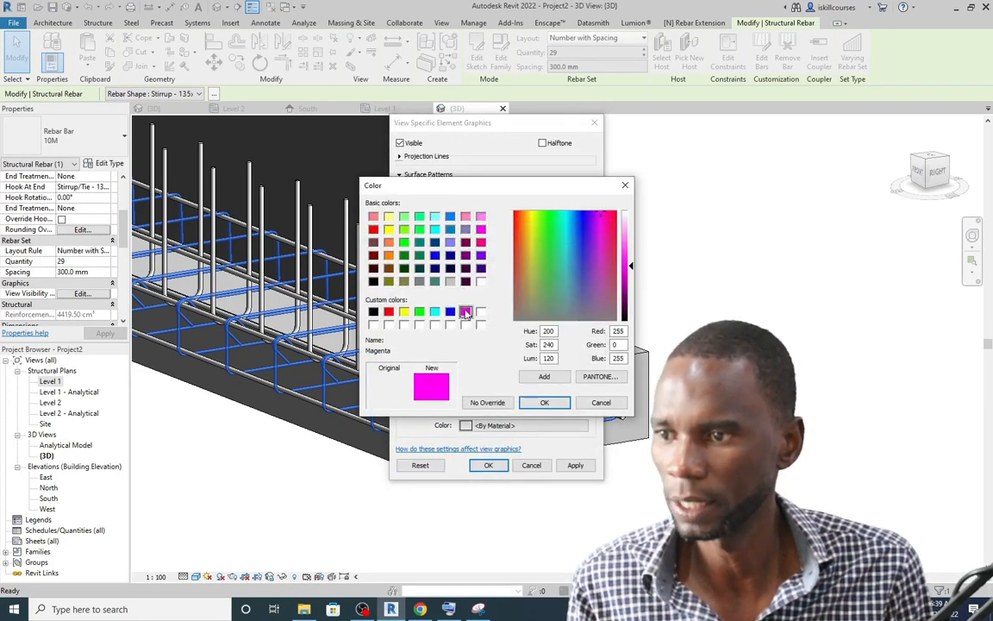
pyautogui.click(544, 402)
pyautogui.click(576, 465)
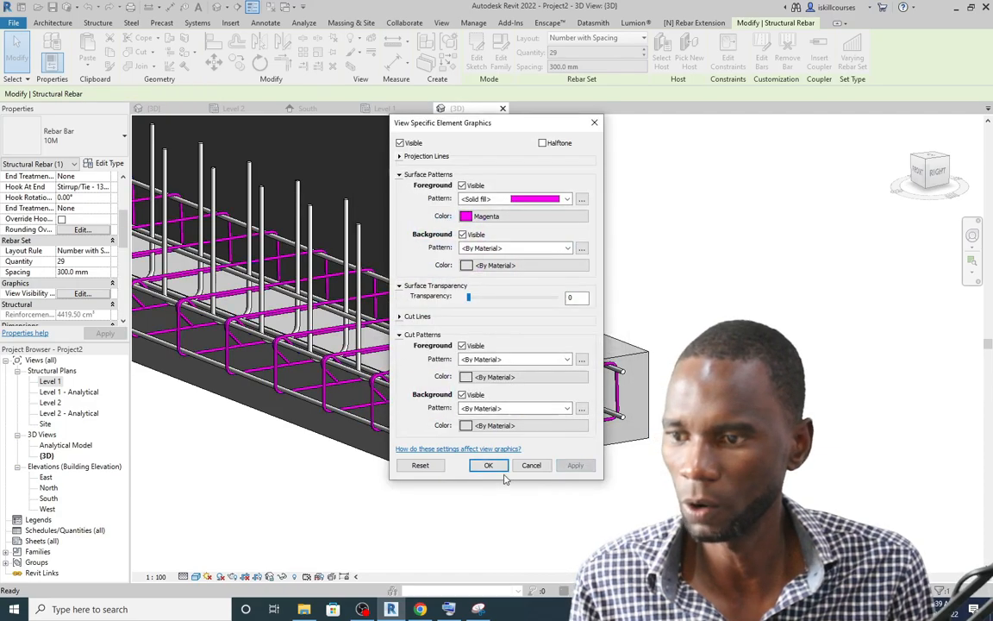
pyautogui.click(488, 465)
pyautogui.click(754, 302)
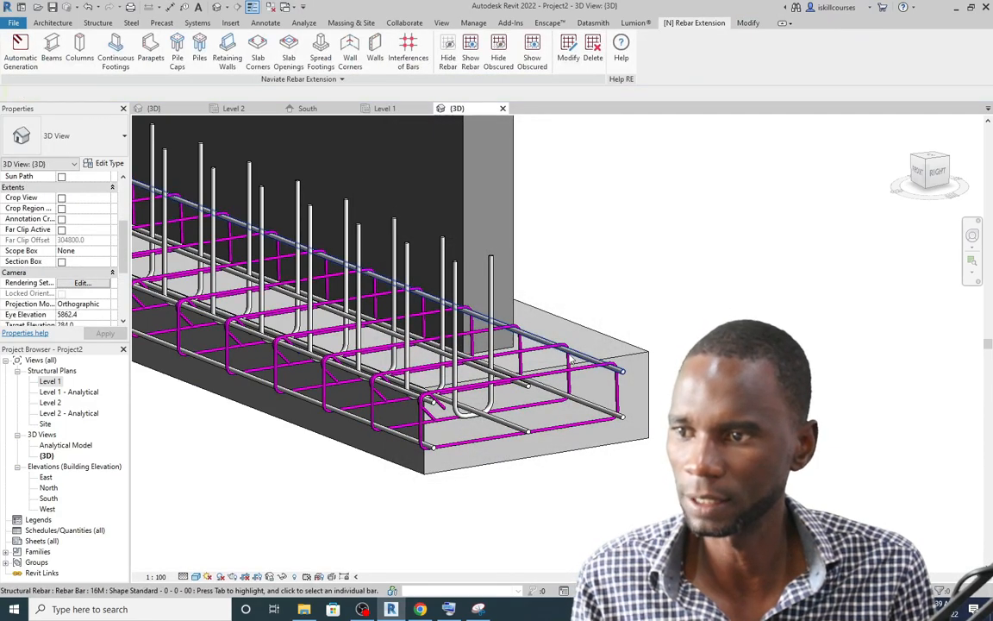
# Override the dowel set's graphics by element in the 3D view, using Solid fill as the foreground surface pattern
pyautogui.click(442, 256)
pyautogui.scroll(-2, 588, 267)
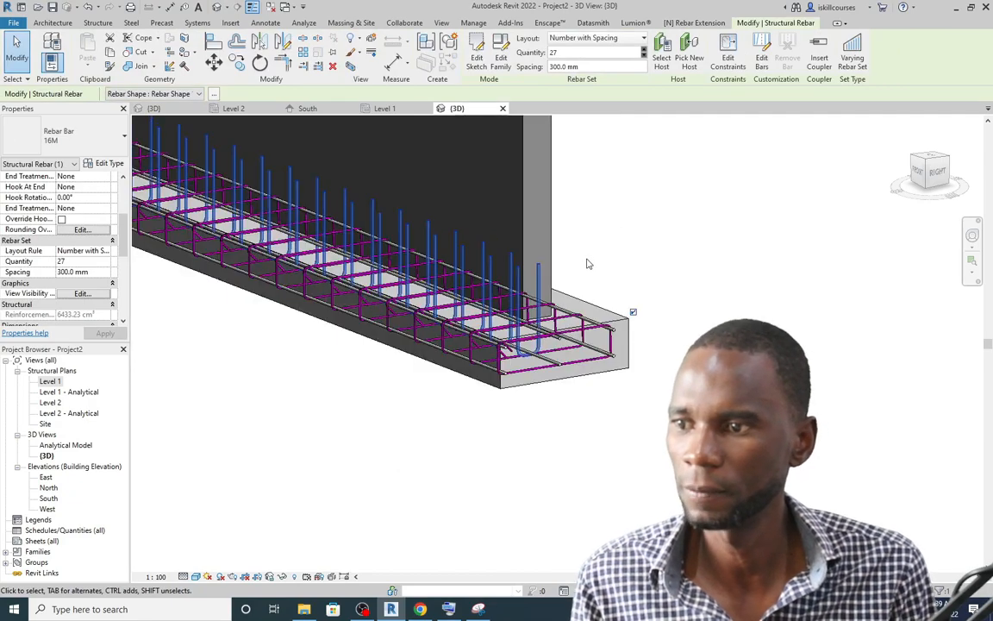
pyautogui.rightClick(612, 205)
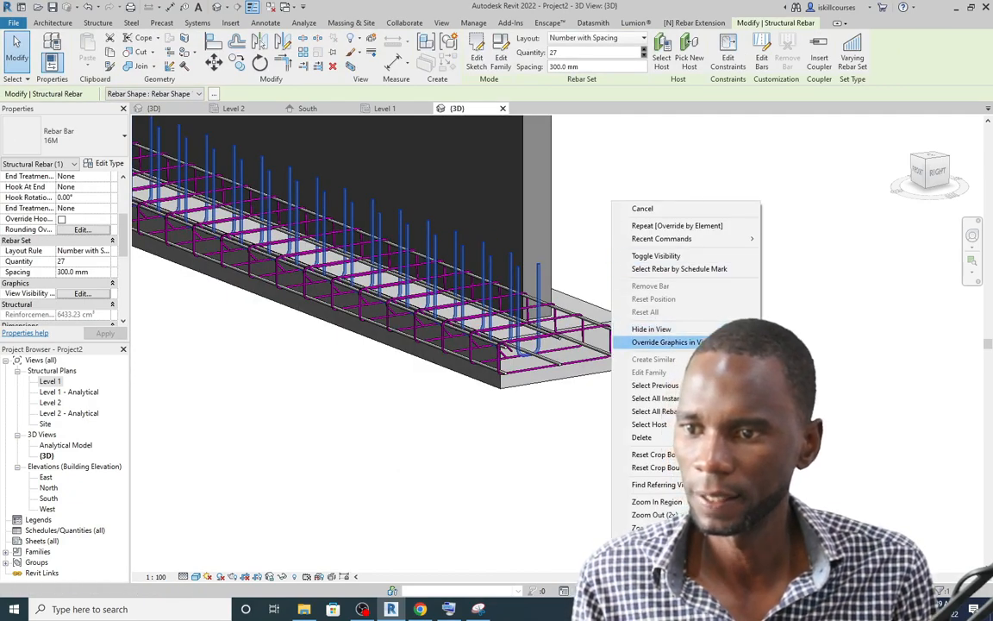
pyautogui.click(806, 342)
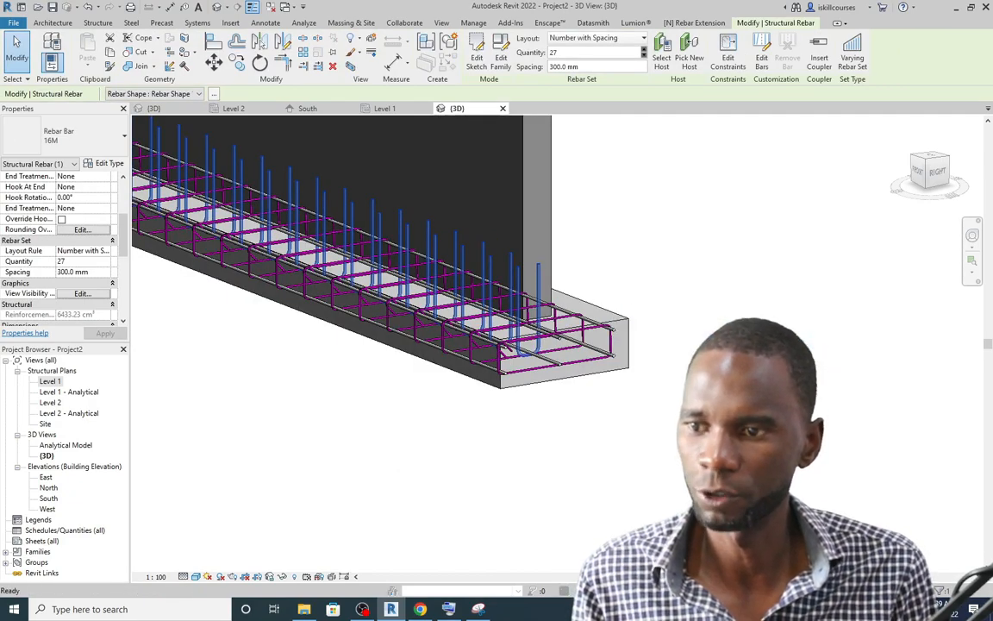
pyautogui.click(564, 200)
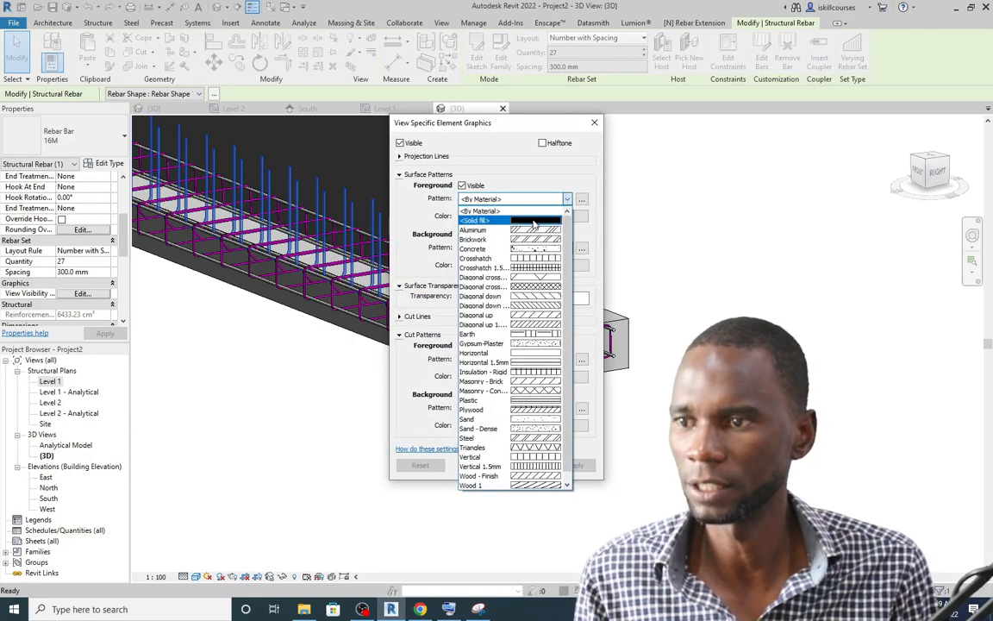
pyautogui.click(533, 222)
# Set the dowels' foreground surface pattern color to Cyan, apply the override and clear the selection
pyautogui.click(473, 216)
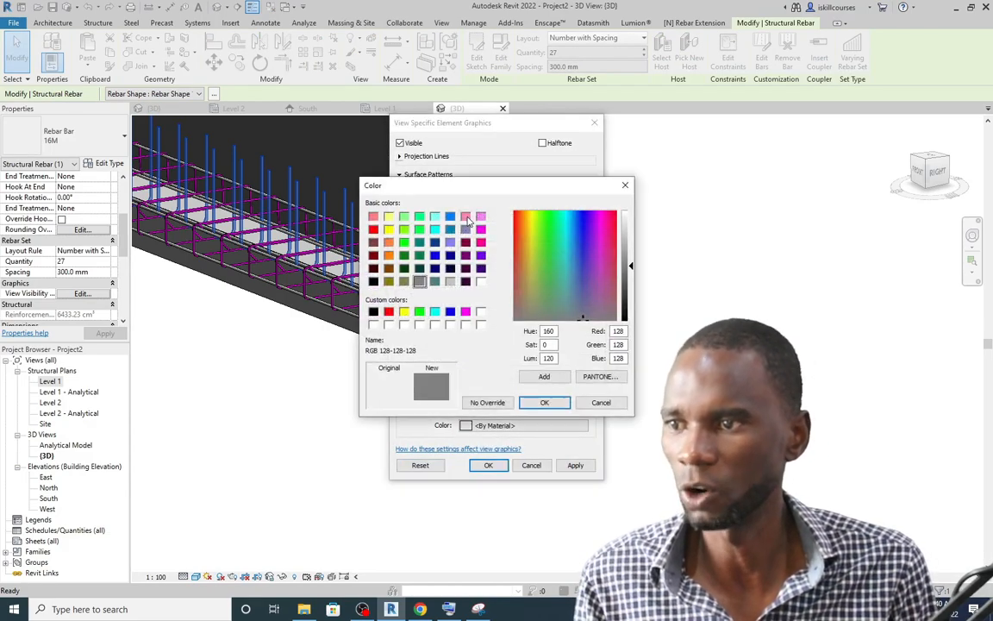
pyautogui.click(434, 229)
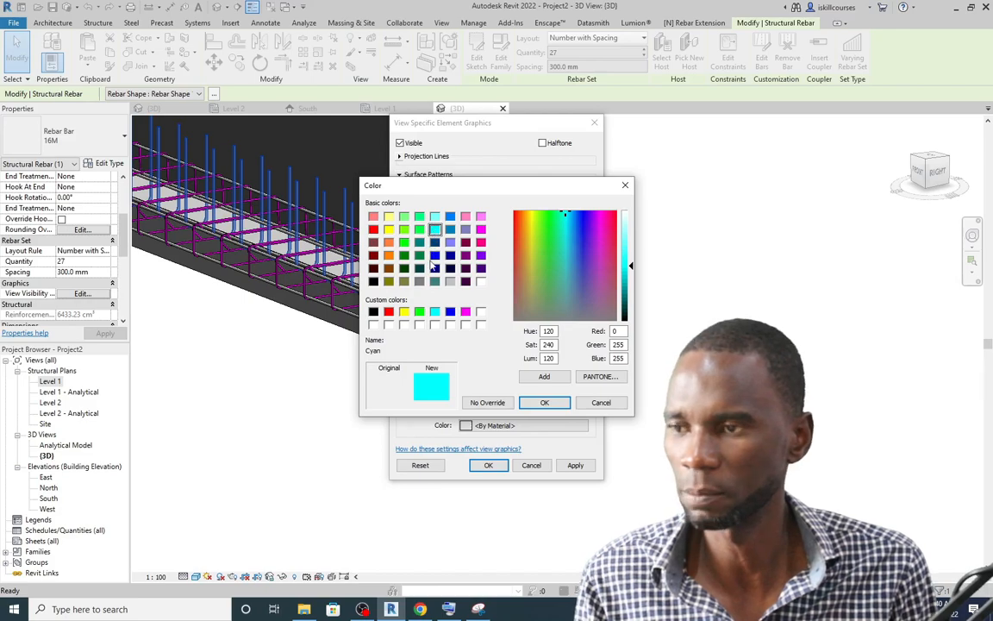
pyautogui.click(544, 403)
pyautogui.click(574, 465)
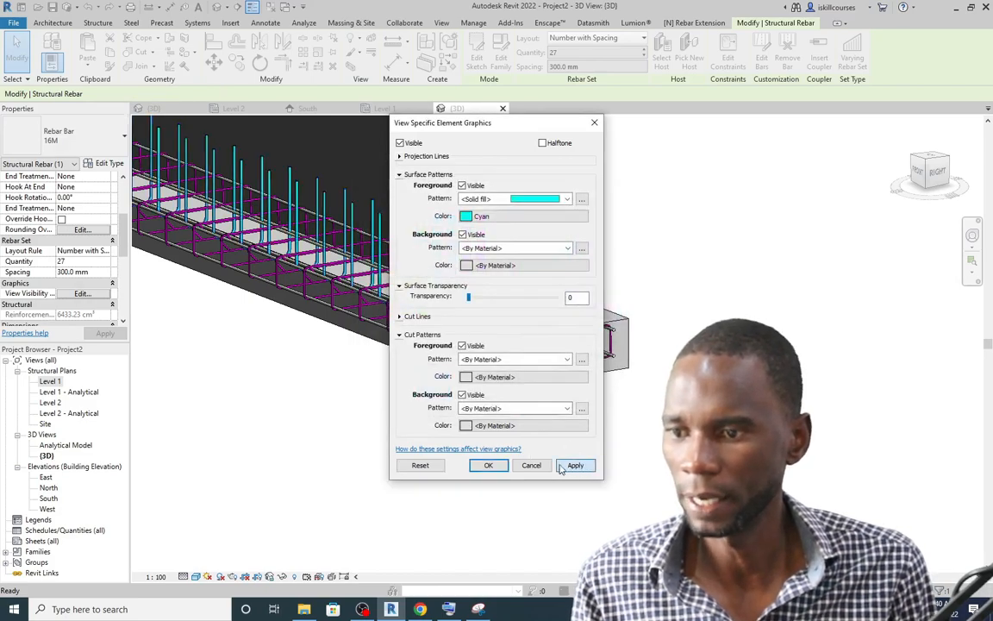
pyautogui.click(488, 465)
pyautogui.press('Escape')
# Override the graphics of all six longitudinal footing bars by element, using Solid fill as the foreground surface pattern
pyautogui.scroll(3, 613, 352)
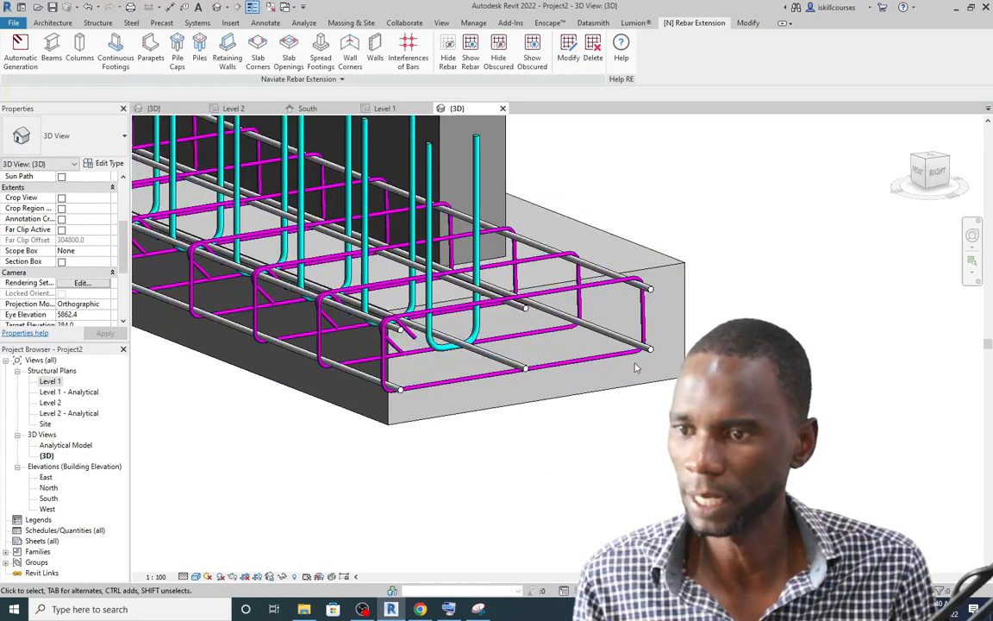
pyautogui.click(655, 355)
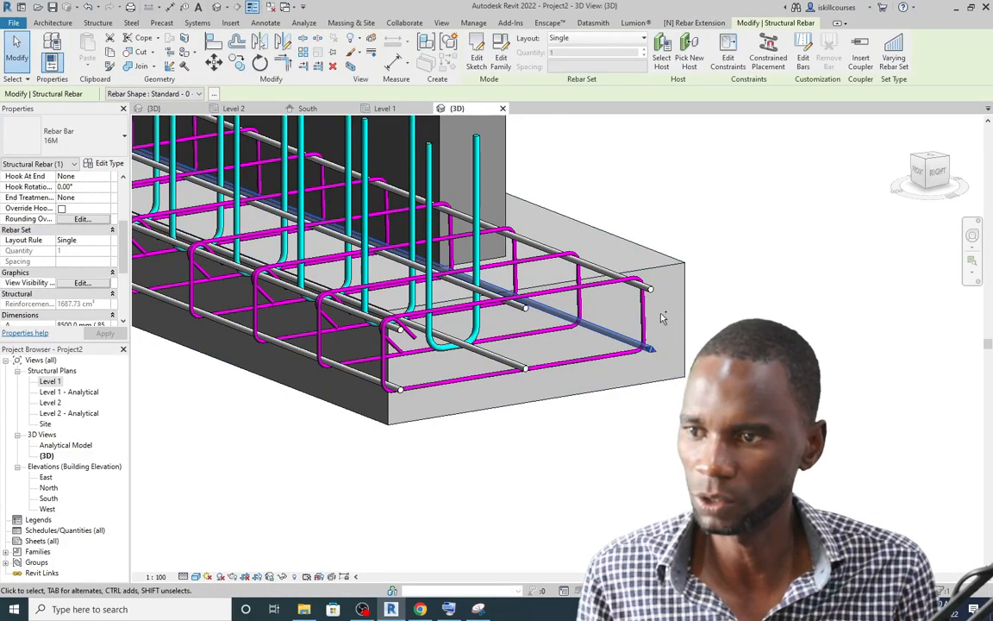
pyautogui.keyDown('ctrl'); pyautogui.click(642, 285); pyautogui.keyUp('ctrl')
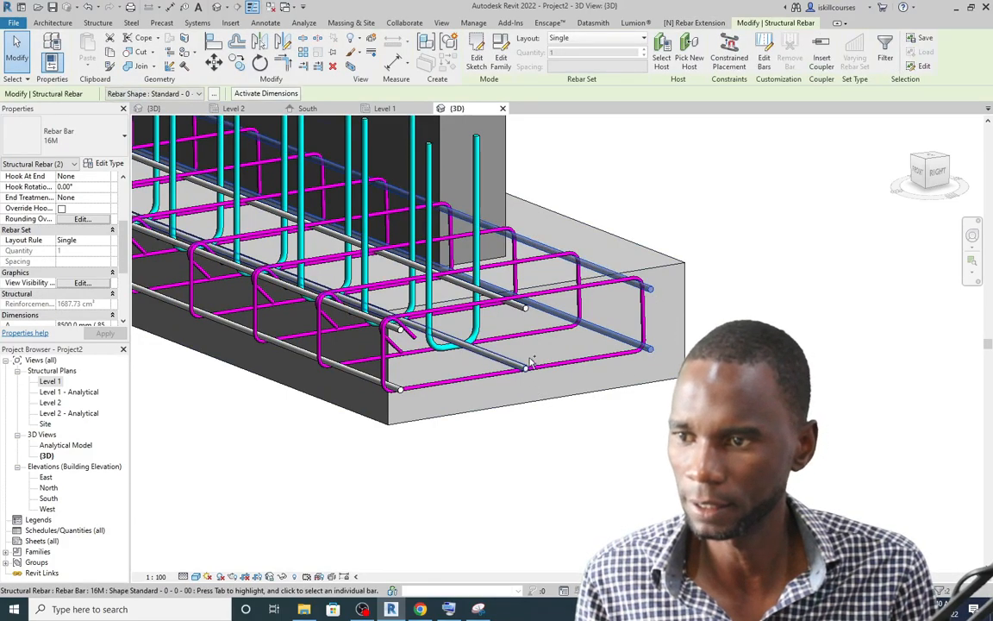
pyautogui.keyDown('ctrl'); pyautogui.click(524, 368); pyautogui.keyUp('ctrl')
pyautogui.keyDown('ctrl'); pyautogui.click(524, 307); pyautogui.keyUp('ctrl')
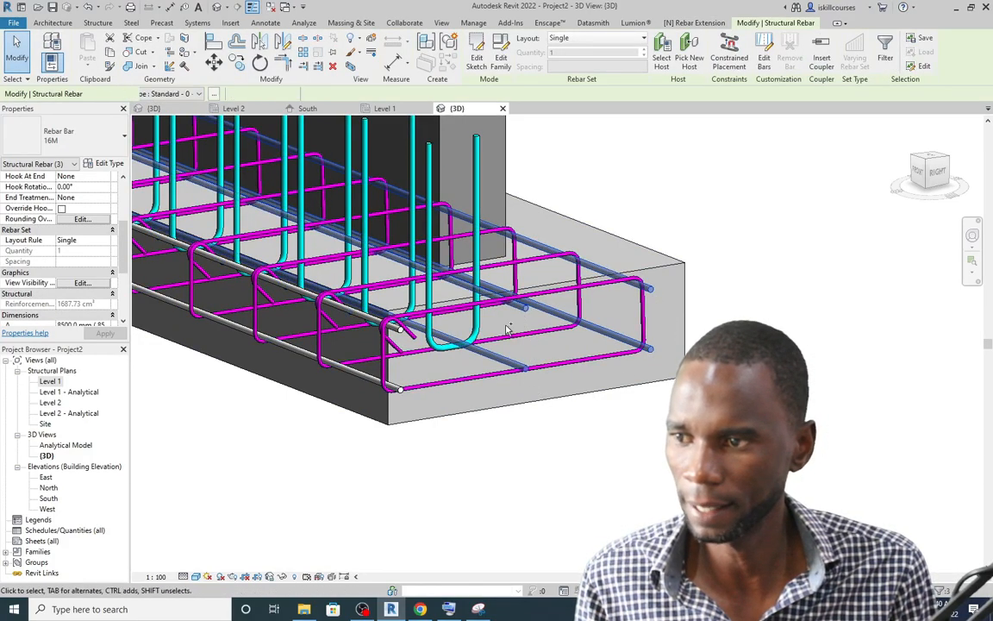
pyautogui.keyDown('ctrl'); pyautogui.click(398, 329); pyautogui.keyUp('ctrl')
pyautogui.keyDown('ctrl'); pyautogui.click(398, 389); pyautogui.keyUp('ctrl')
pyautogui.scroll(-3, 474, 415)
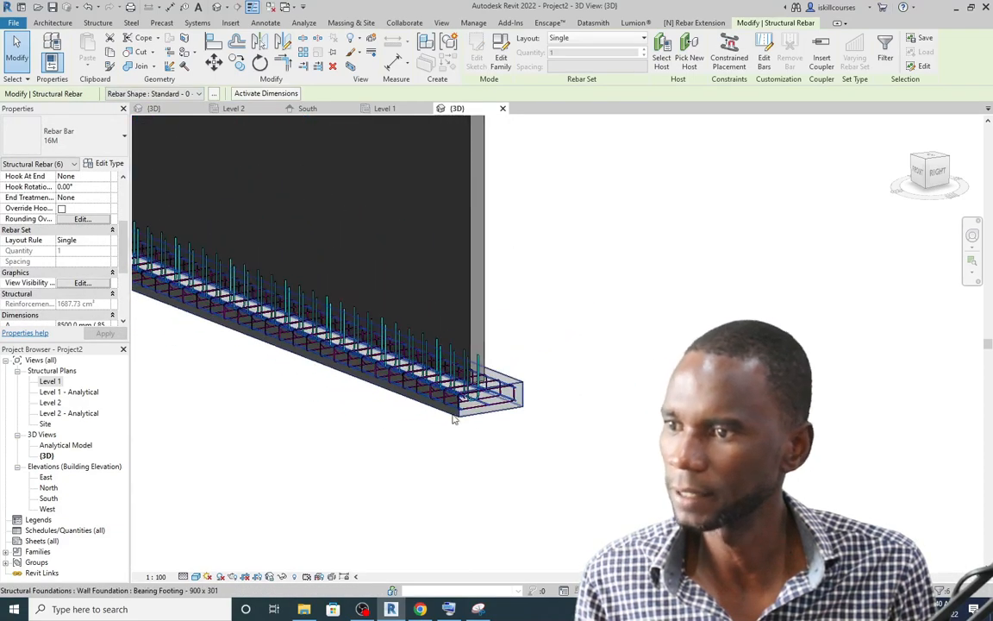
pyautogui.scroll(2, 593, 323)
pyautogui.rightClick(634, 227)
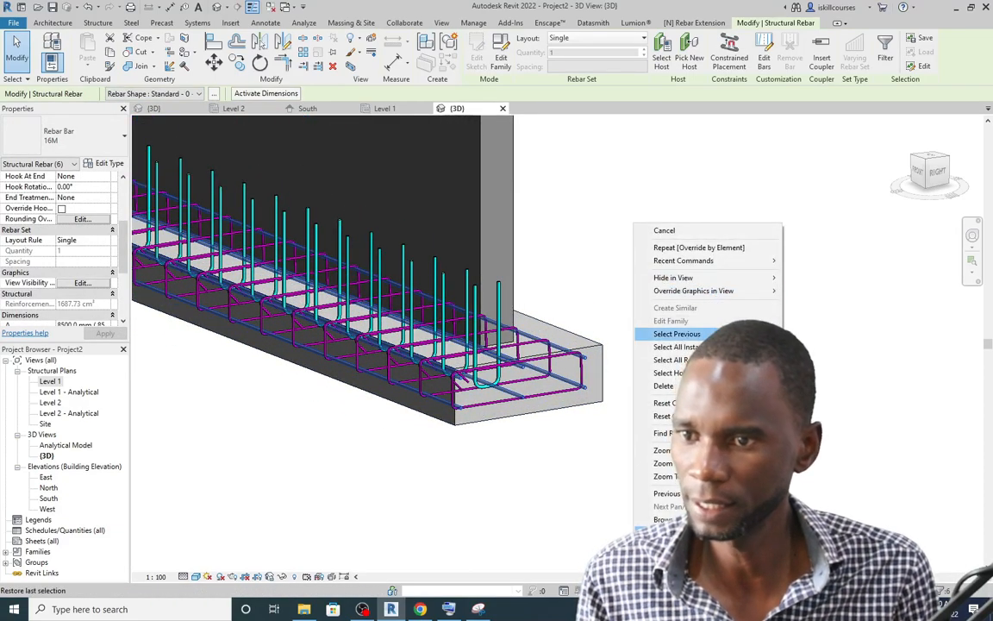
pyautogui.moveTo(752, 292)
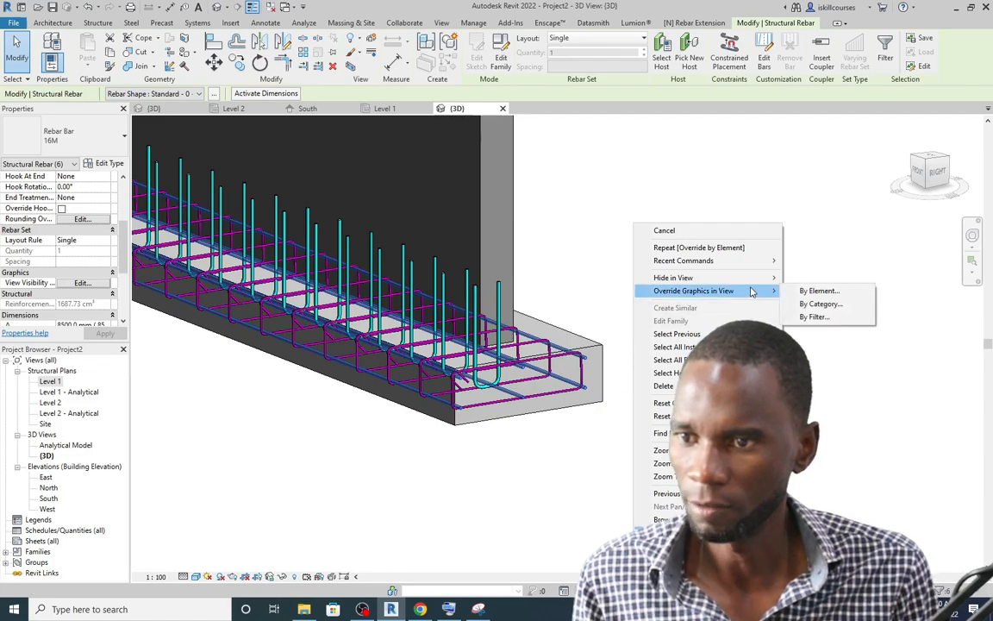
pyautogui.click(820, 292)
pyautogui.click(518, 199)
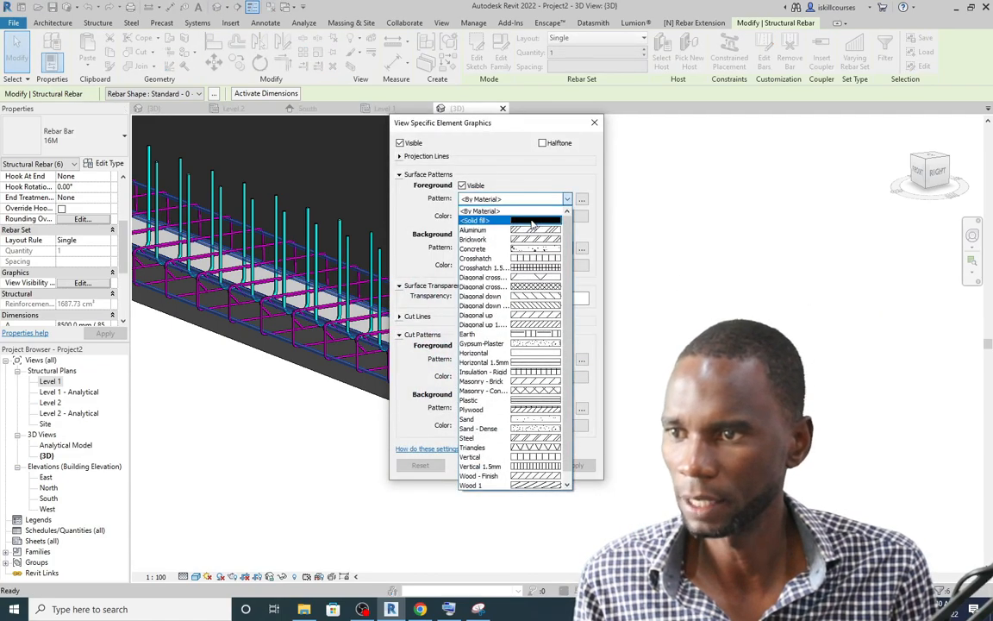
pyautogui.click(532, 222)
# Set the longitudinal bars' foreground surface pattern color to Yellow and accept the override
pyautogui.click(482, 215)
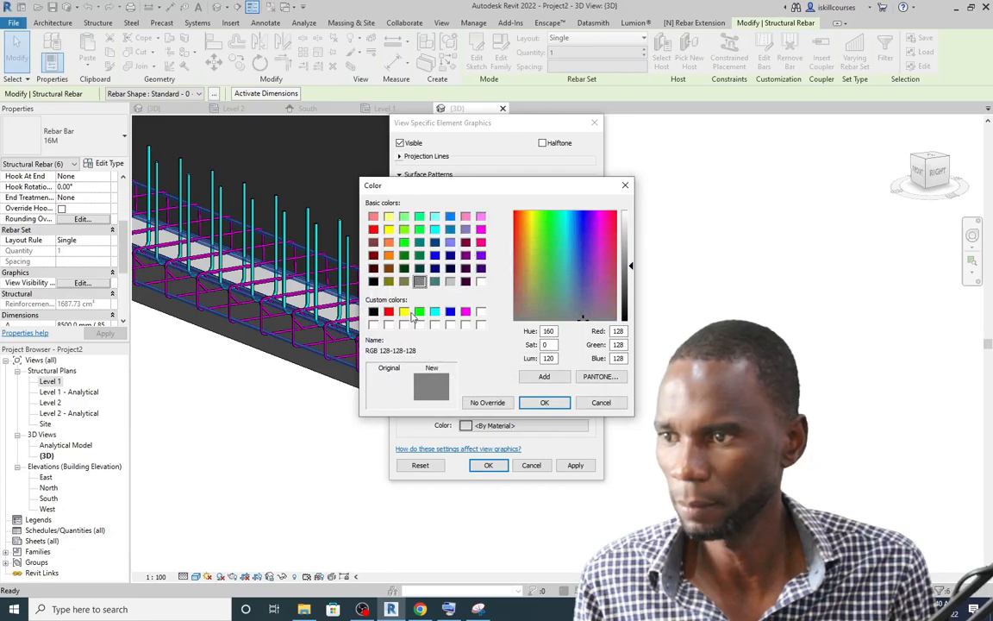
pyautogui.click(403, 311)
pyautogui.click(551, 403)
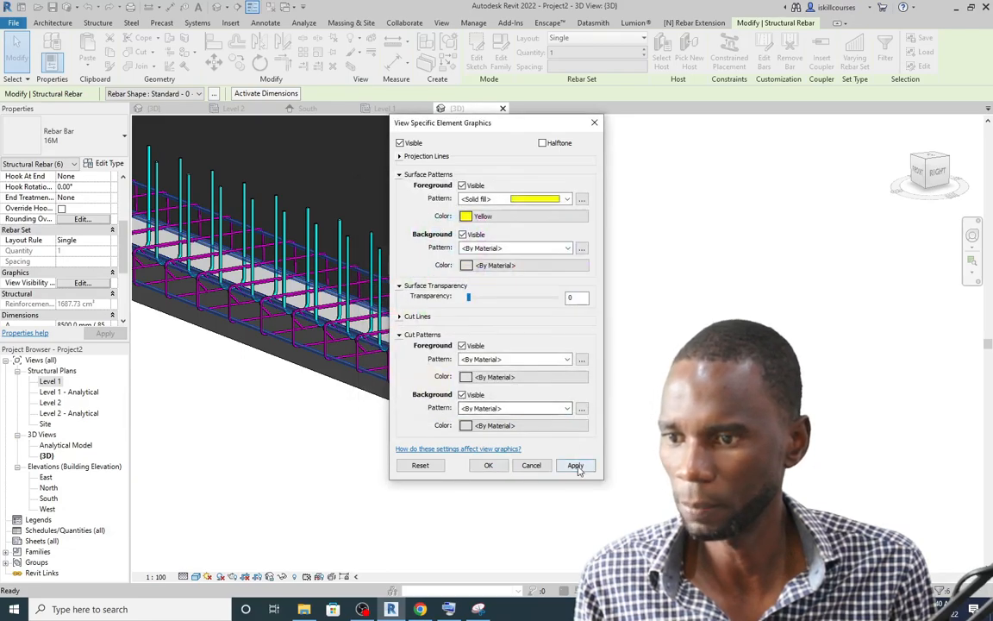
pyautogui.click(488, 465)
pyautogui.press('Escape')
# Override the wall's graphics by element in the 3D view with a surface transparency of 35
pyautogui.scroll(-5, 605, 393)
pyautogui.keyDown('shift'); pyautogui.moveTo(605, 393); pyautogui.dragTo(604, 345, button='middle'); pyautogui.keyUp('shift')
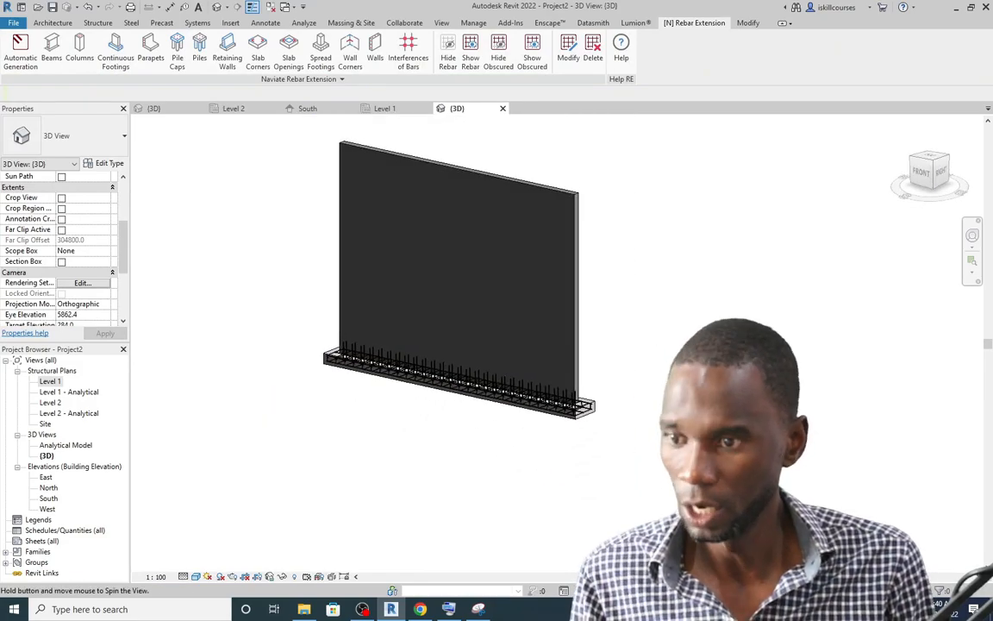
pyautogui.scroll(5, 575, 441)
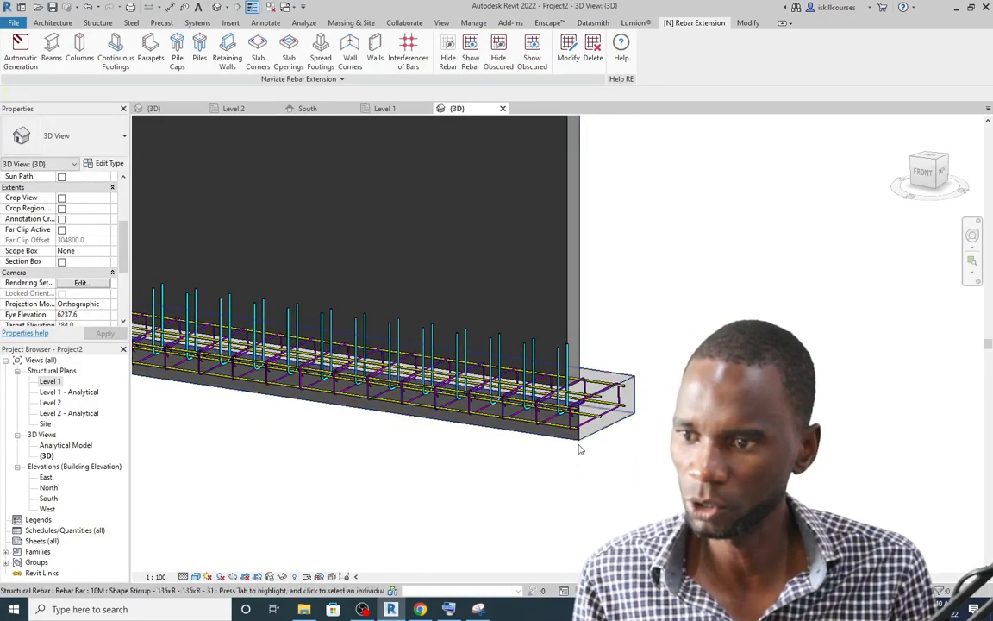
pyautogui.click(574, 293)
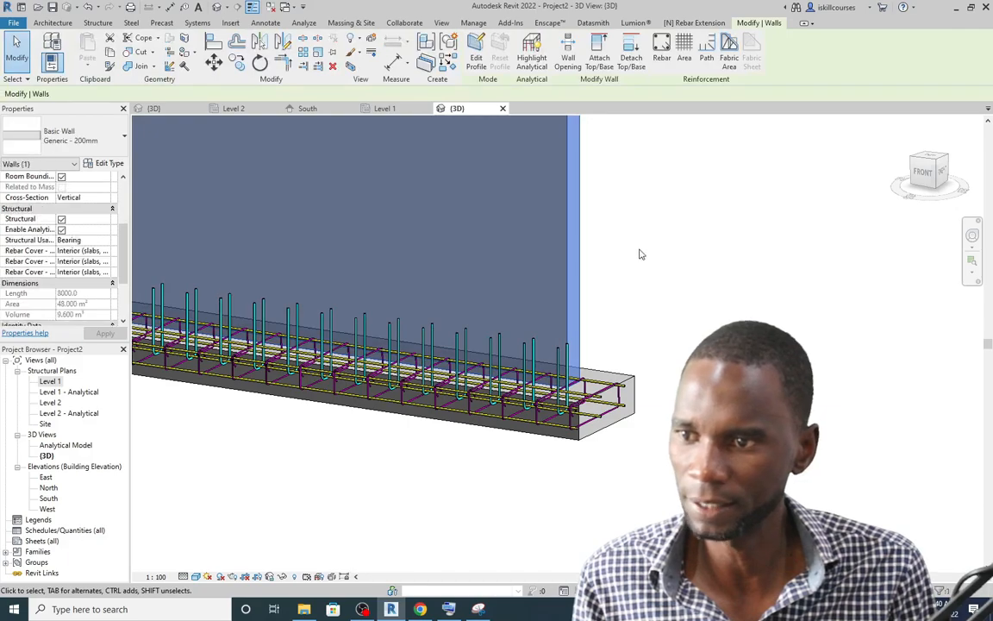
pyautogui.rightClick(639, 254)
pyautogui.moveTo(758, 364)
pyautogui.click(823, 366)
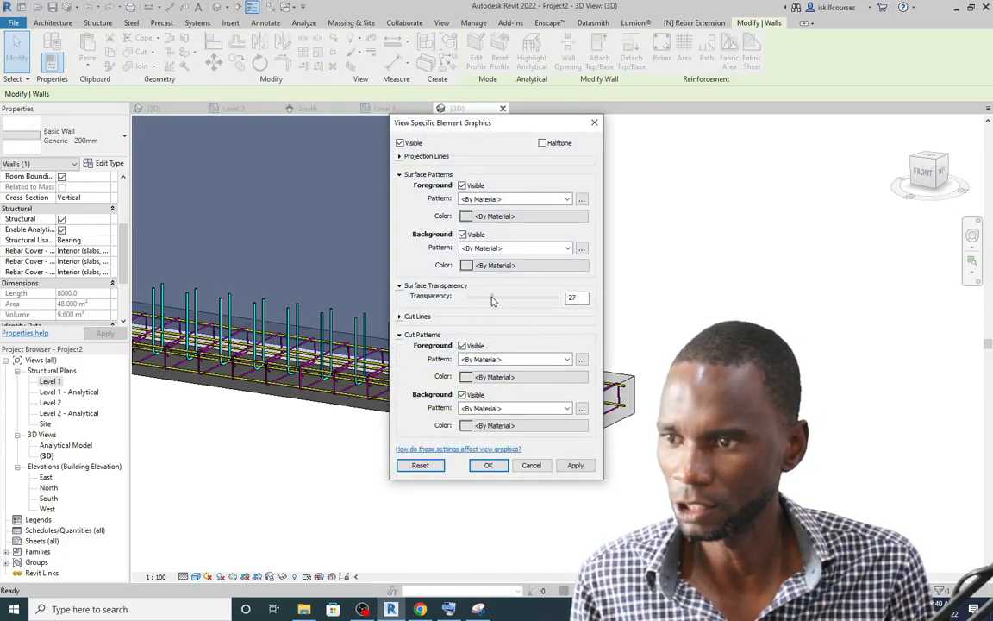
pyautogui.click(574, 465)
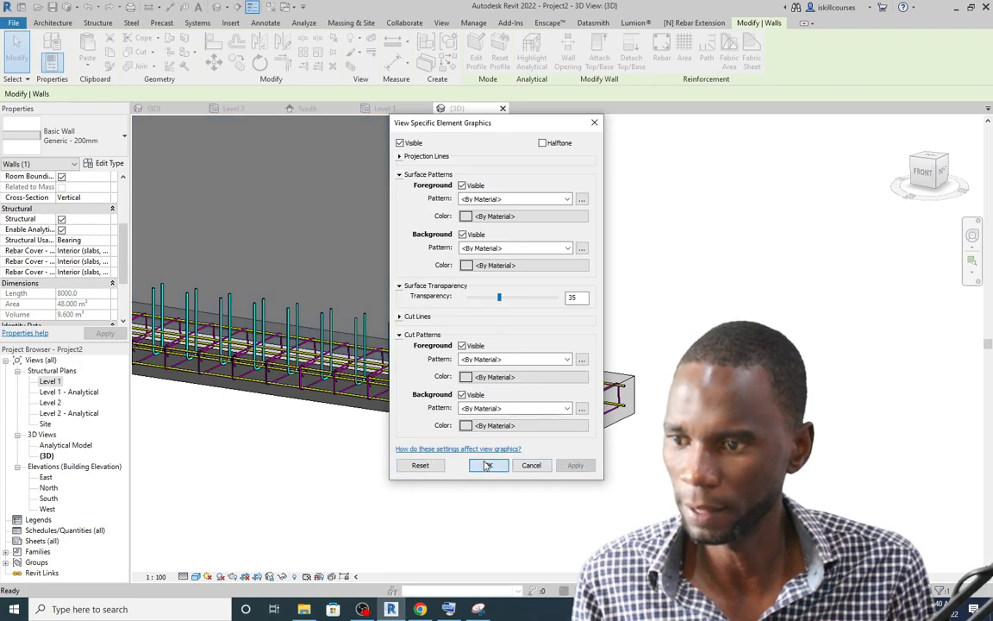
pyautogui.click(488, 465)
# Override the bearing footing's graphics by element in the 3D view with a surface transparency of 30
pyautogui.click(613, 392)
pyautogui.rightClick(628, 233)
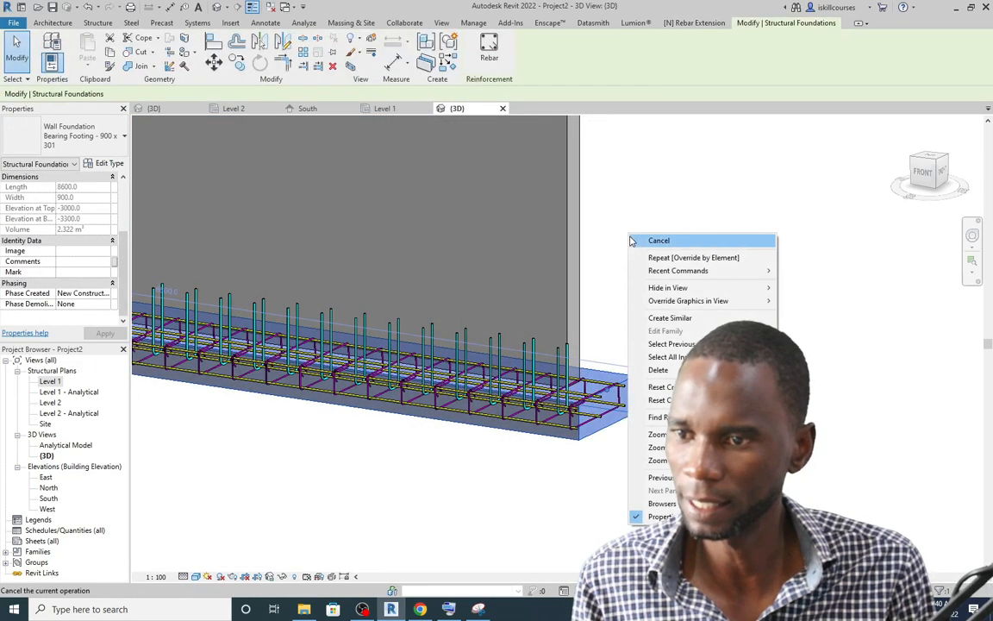
pyautogui.moveTo(689, 304)
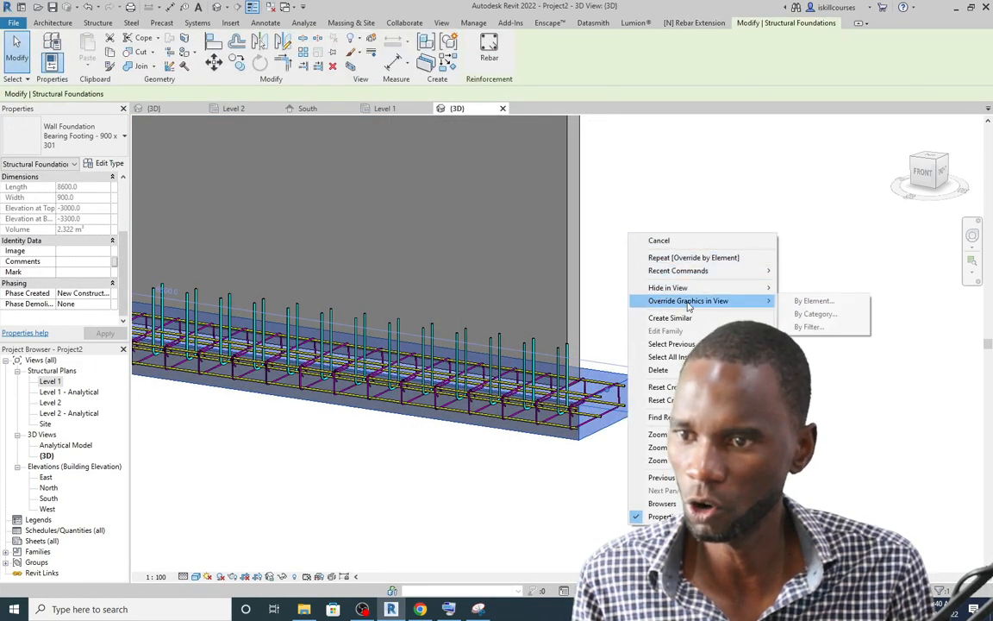
pyautogui.click(804, 302)
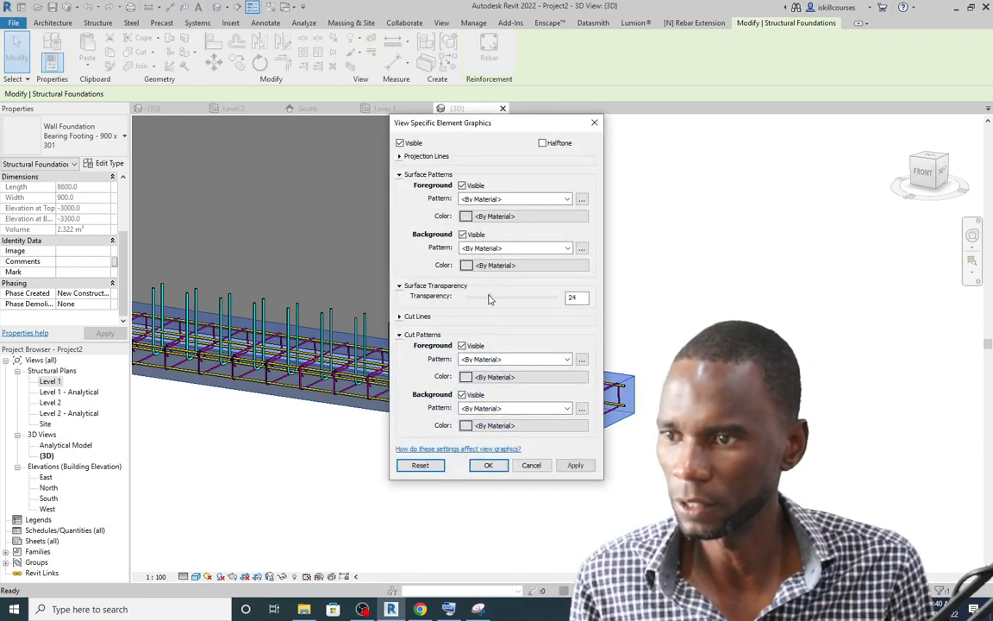
pyautogui.click(575, 466)
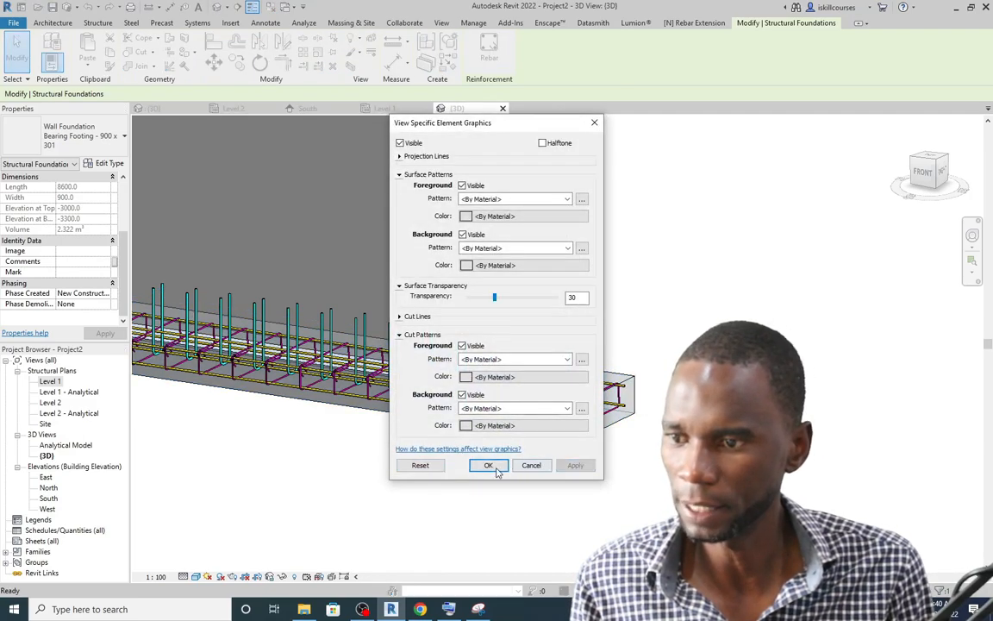
pyautogui.click(488, 464)
pyautogui.press('Escape')
# Examine the colored stirrups, longitudinal bars and dowels through the transparent wall and footing, from a distance and close up
pyautogui.scroll(-4, 541, 385)
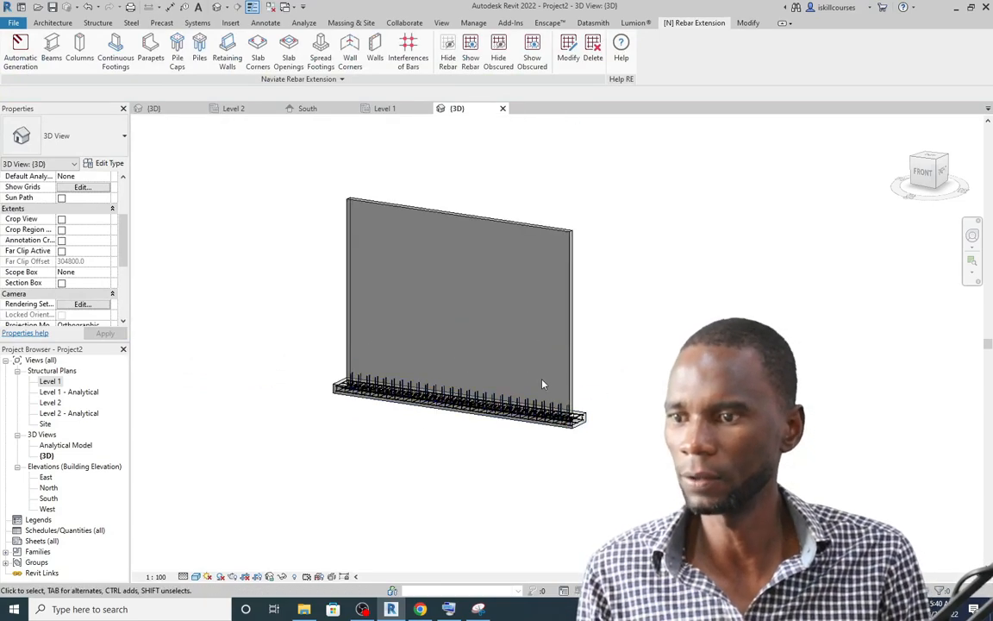
pyautogui.keyDown('shift'); pyautogui.moveTo(647, 327); pyautogui.dragTo(618, 403, button='middle'); pyautogui.keyUp('shift')
pyautogui.scroll(6, 404, 442)
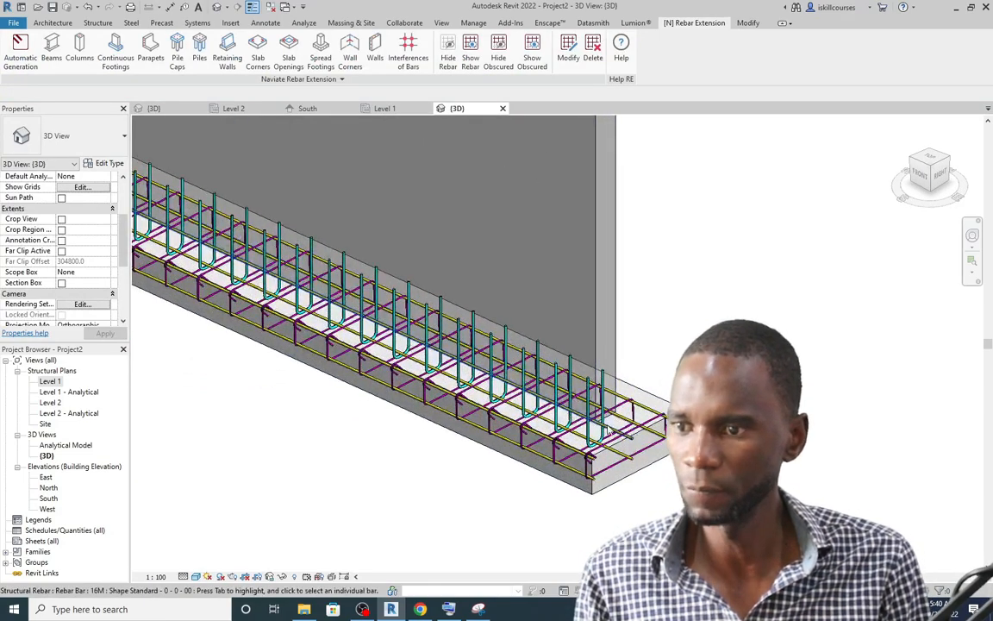
pyautogui.scroll(-2, 431, 452)
pyautogui.scroll(3, 365, 461)
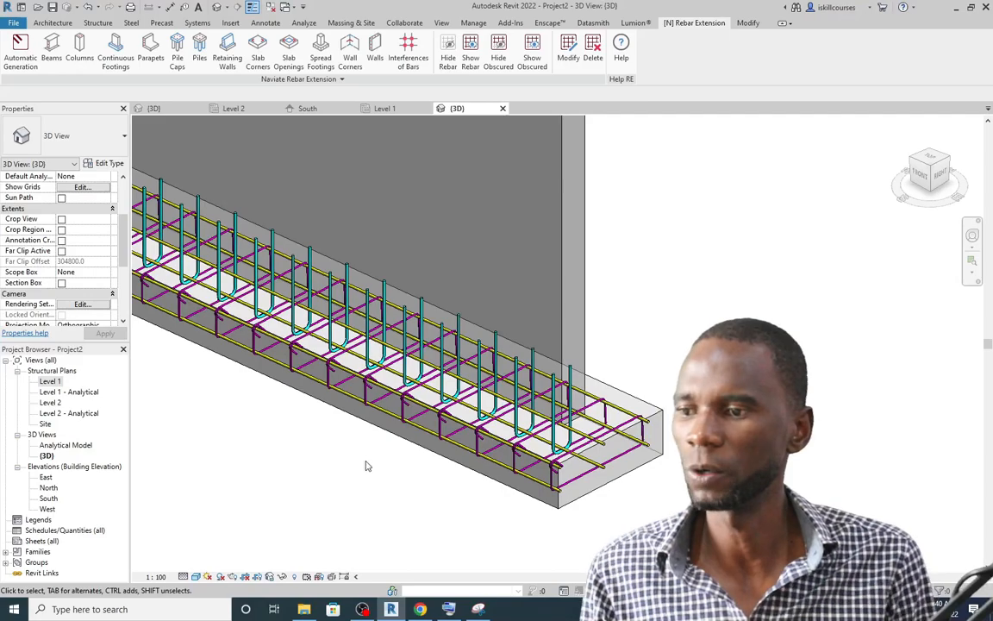